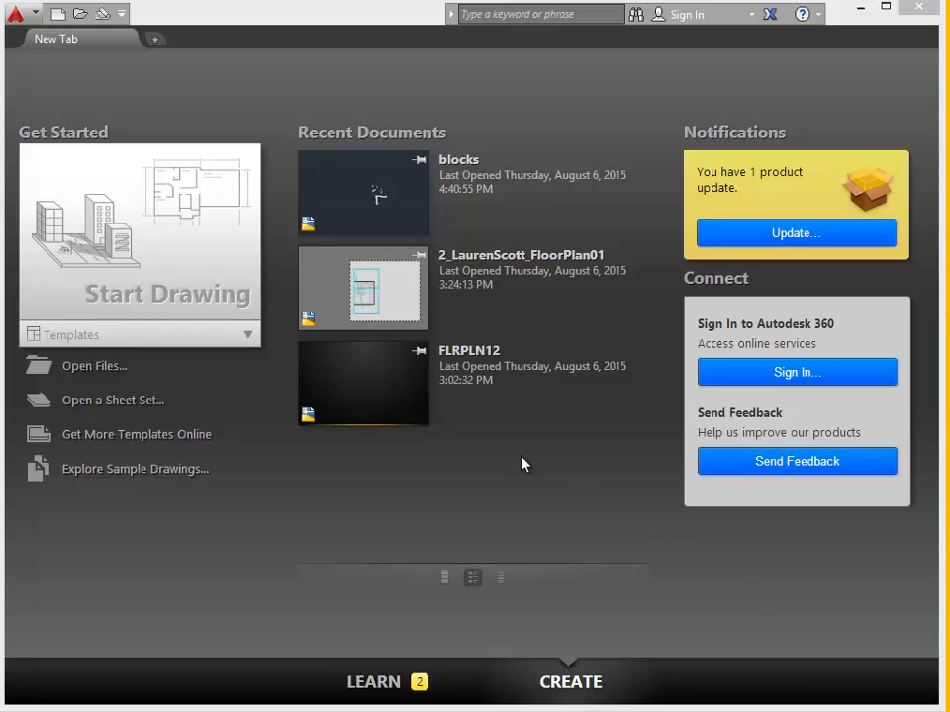
# - Start a new drawing from the acad.dwt template
pyautogui.click(247, 336)
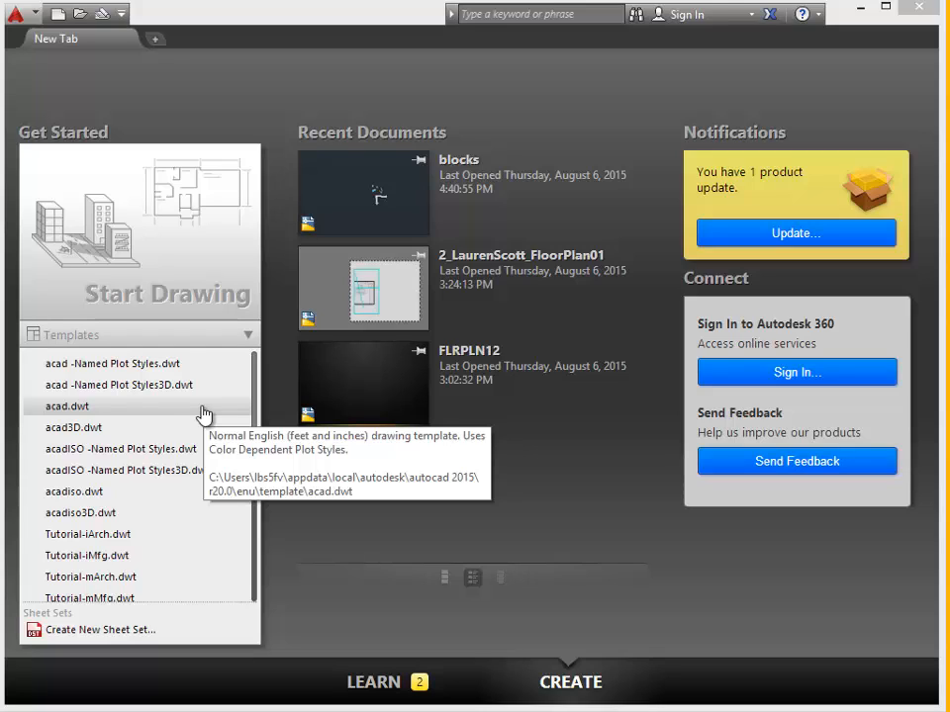
pyautogui.click(202, 408)
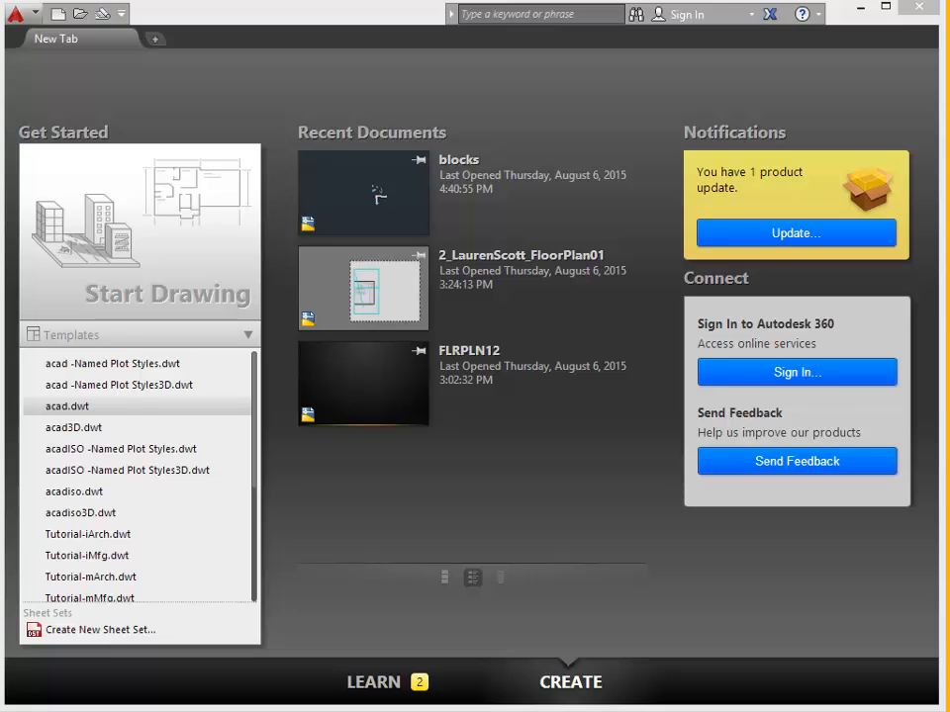
pyautogui.click(143, 406)
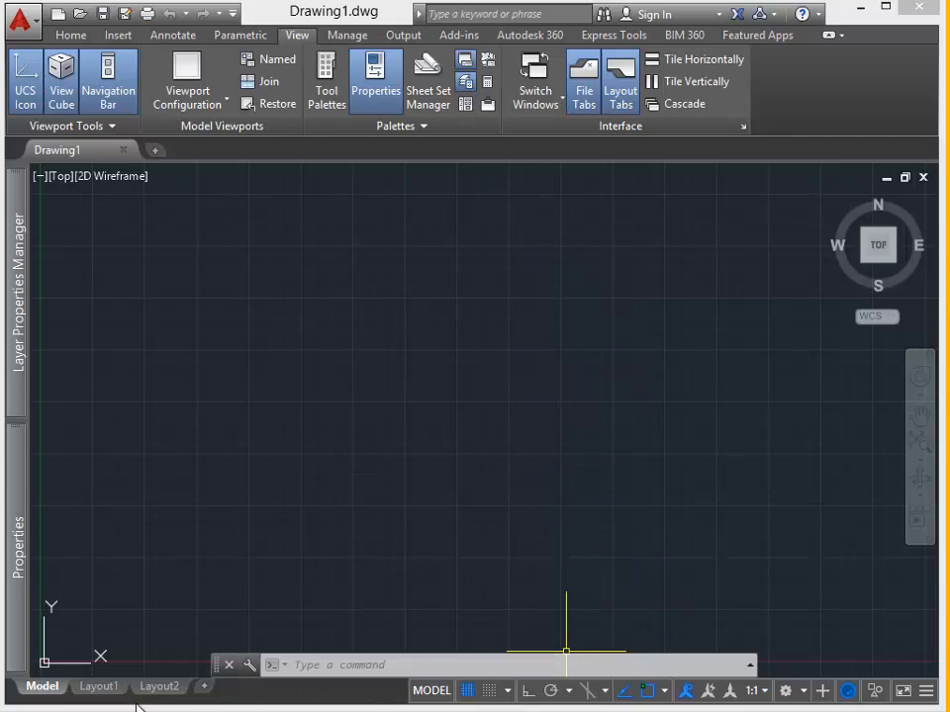
# - Look at the Layout1 sheet and return to model space
pyautogui.click(105, 687)
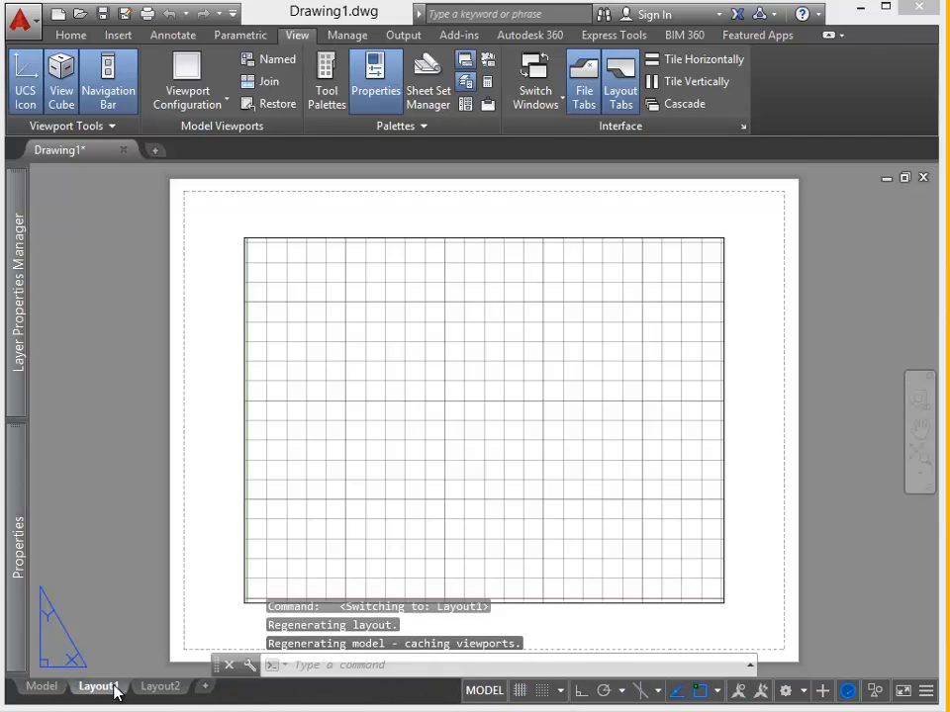
pyautogui.click(50, 688)
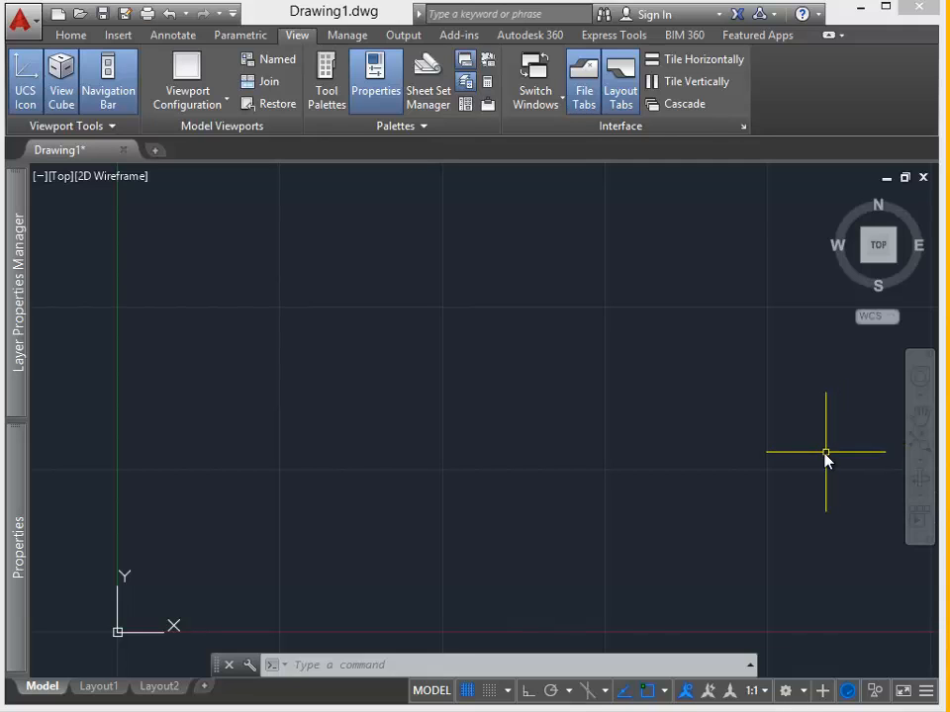
pyautogui.scroll(4, 709, 610)
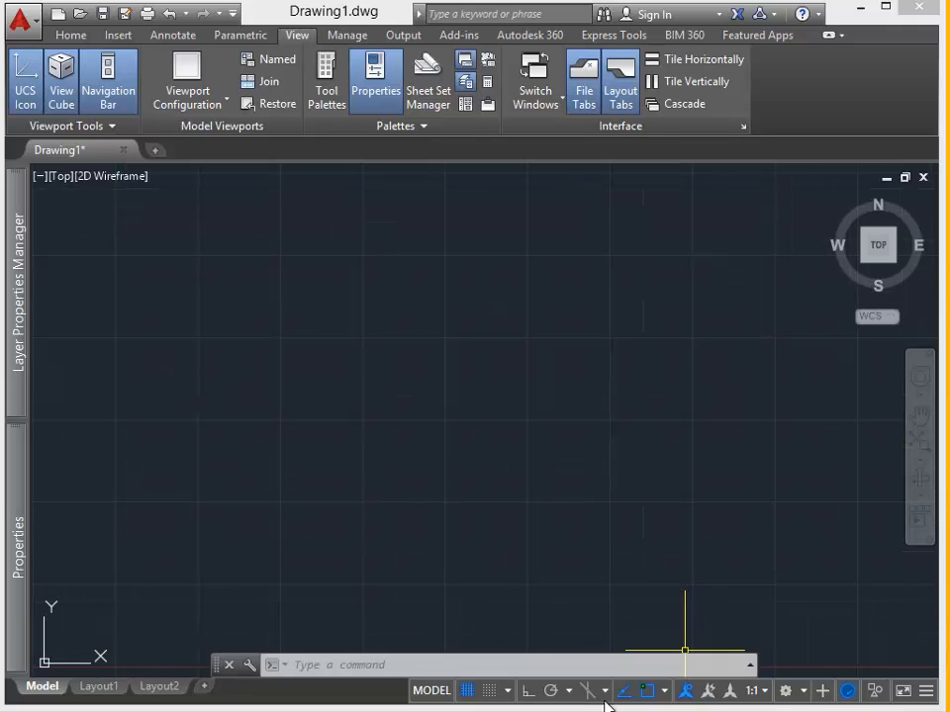
# - Turn the drawing grid off and back on, and check the object snap options
pyautogui.click(468, 691)
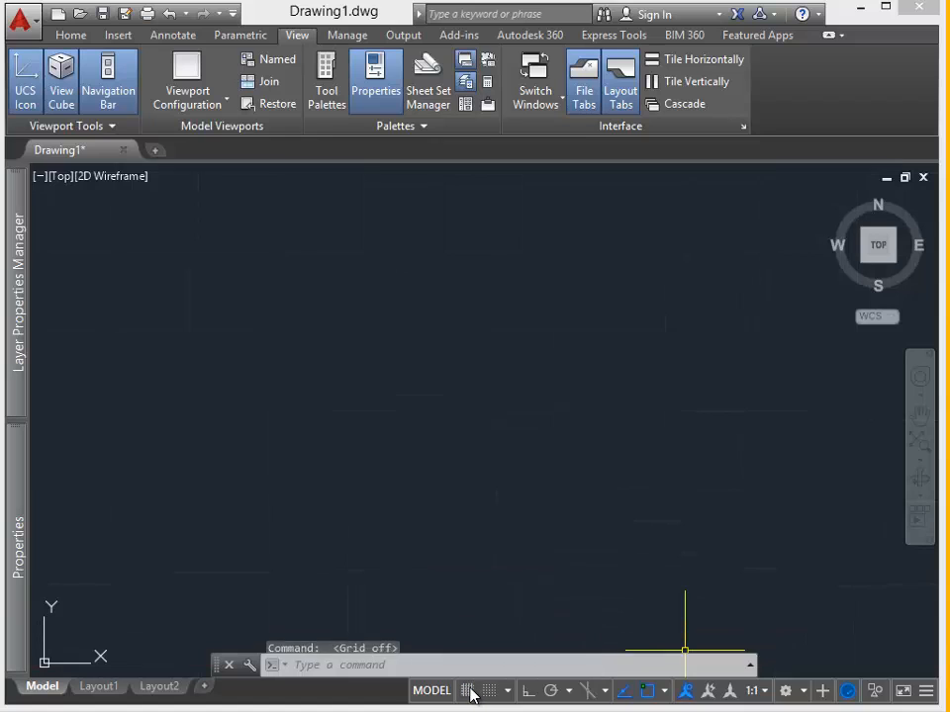
pyautogui.click(468, 691)
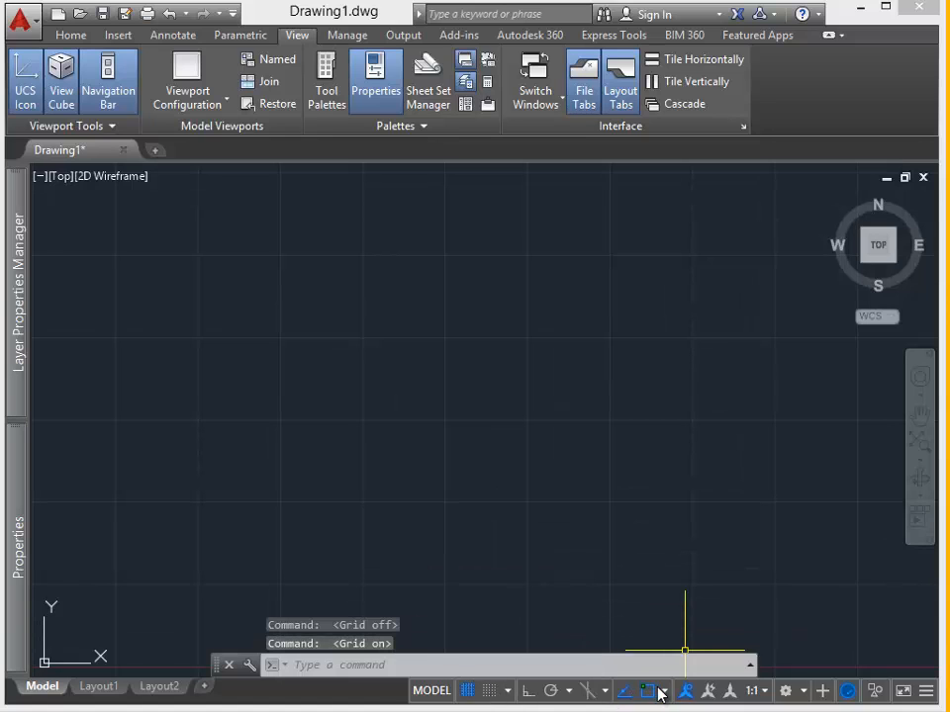
pyautogui.click(662, 691)
pyautogui.click(665, 695)
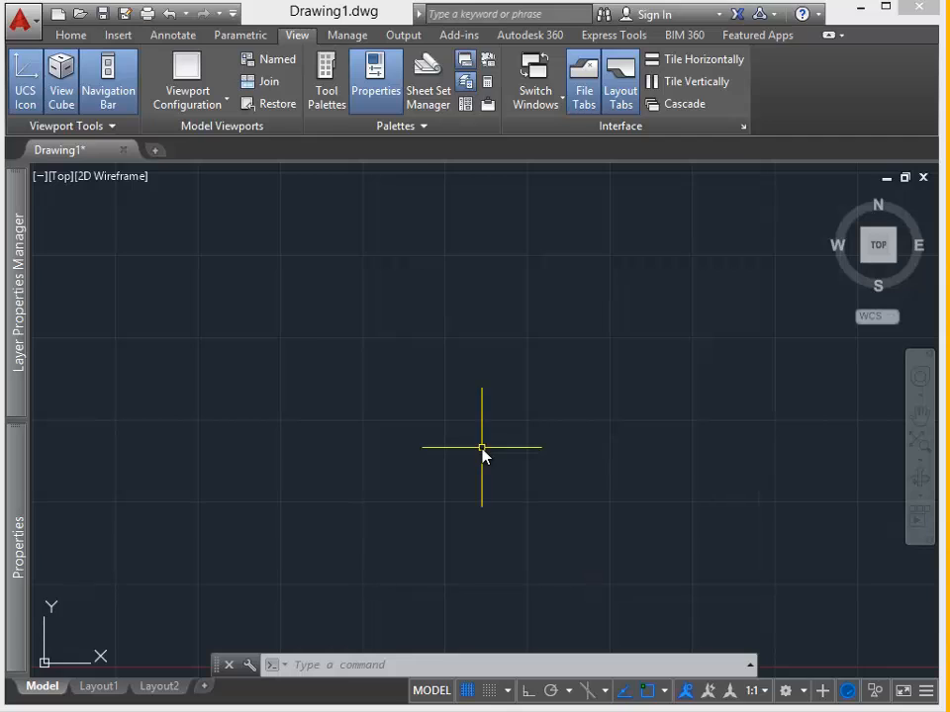
# - Set the drawing's length units to Architectural with the Units command, keeping inches as the insertion scale
pyautogui.write('UNIt')
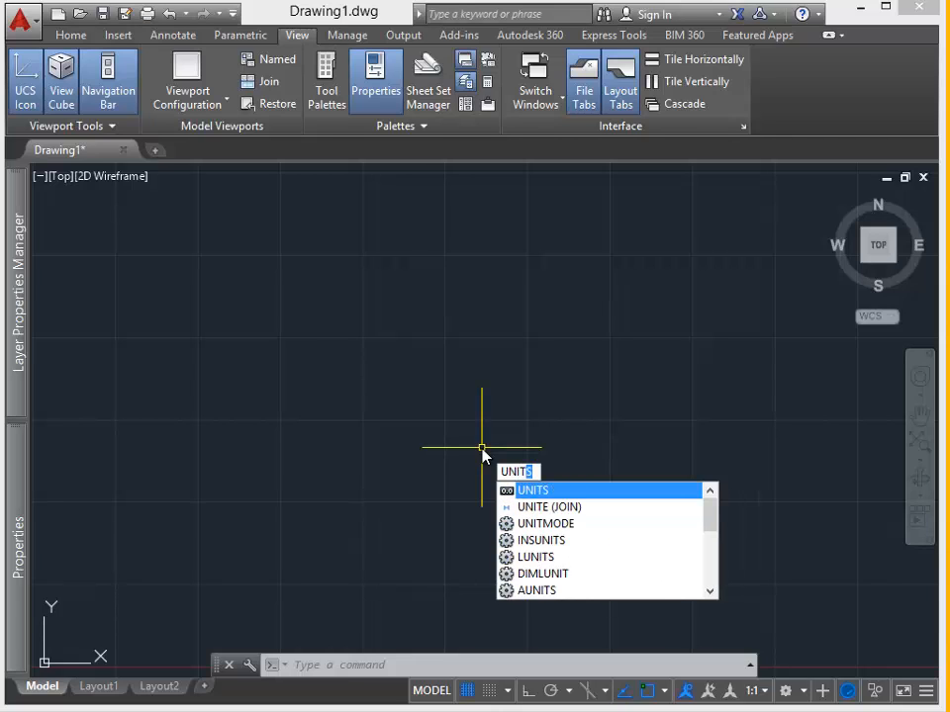
pyautogui.press('BackSpace')
pyautogui.press('BackSpace')
pyautogui.press('BackSpace')
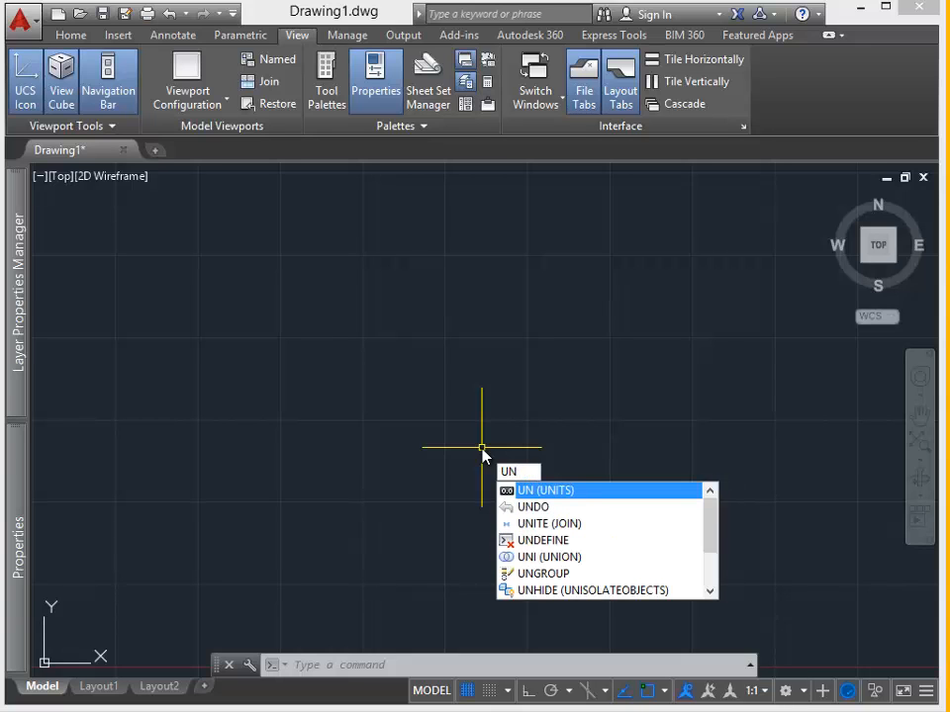
pyautogui.press('Return')
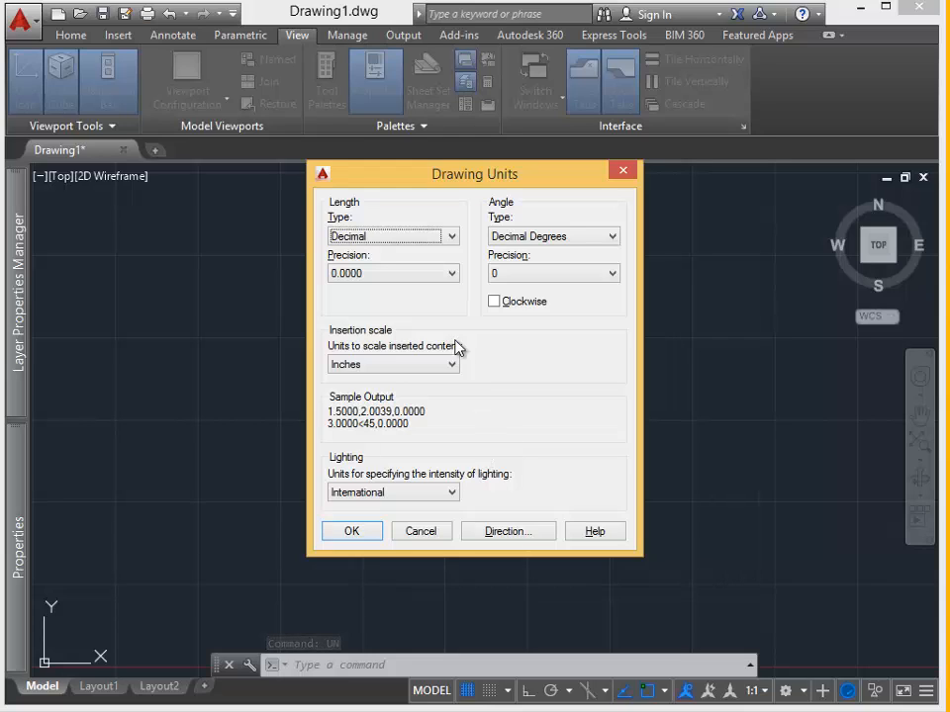
pyautogui.click(451, 237)
pyautogui.click(442, 252)
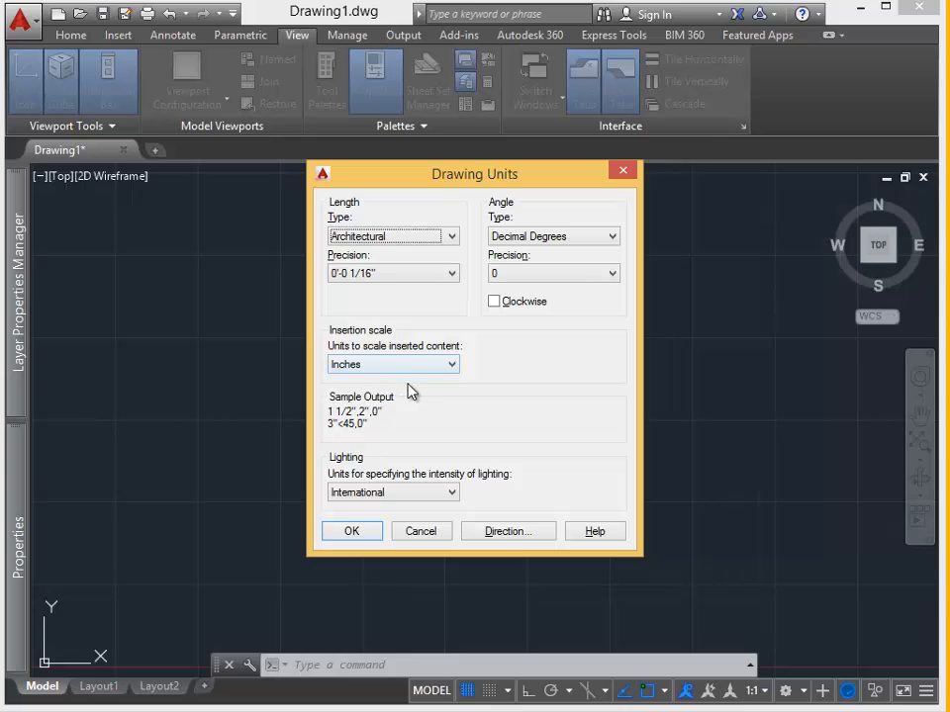
pyautogui.press('Return')
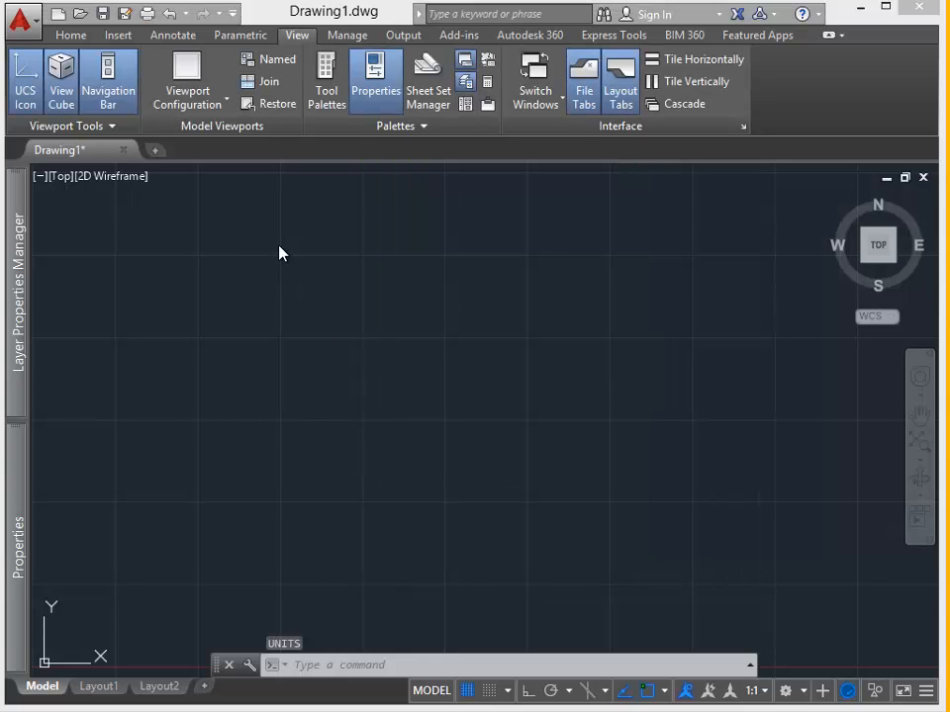
# - Customize right-click in the user preferences to repeat the last command in default and edit modes and act as ENTER in command mode
pyautogui.click(33, 30)
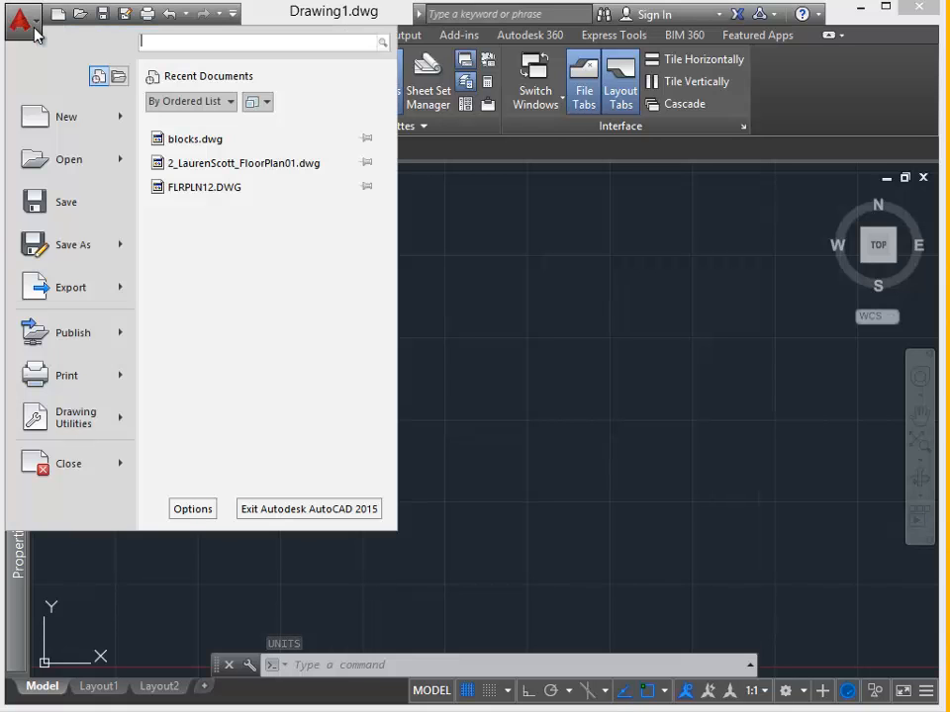
pyautogui.click(196, 508)
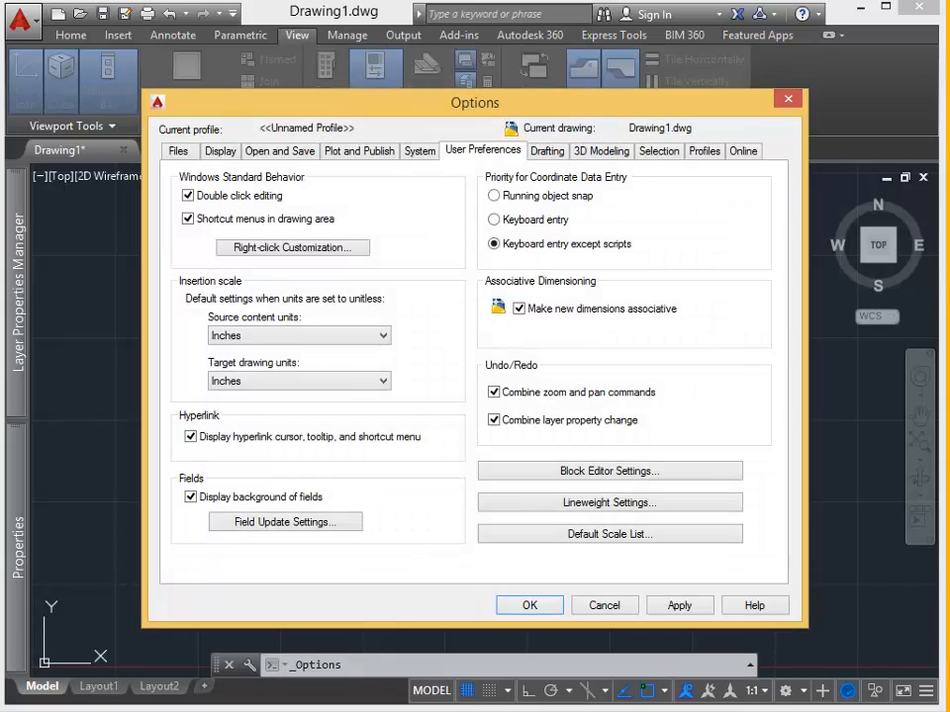
pyautogui.click(249, 247)
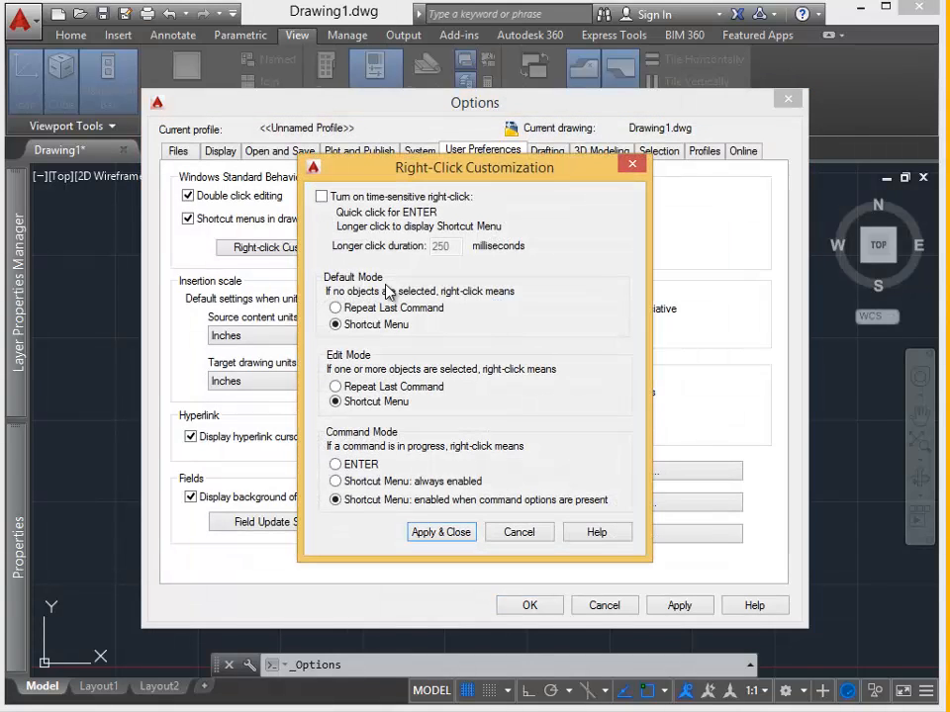
pyautogui.click(341, 308)
pyautogui.click(336, 385)
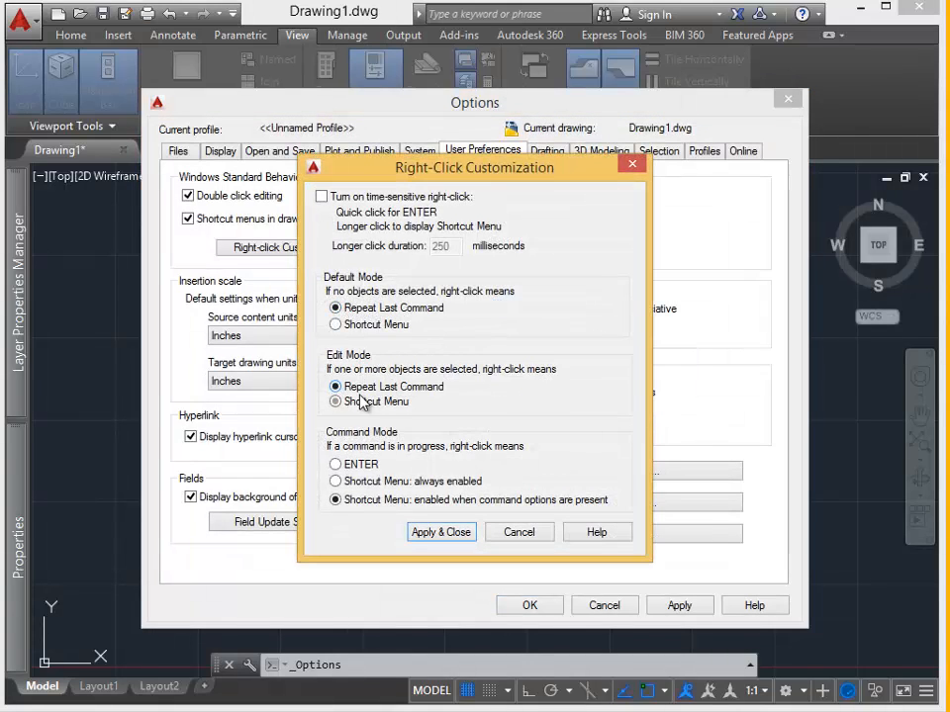
pyautogui.click(341, 465)
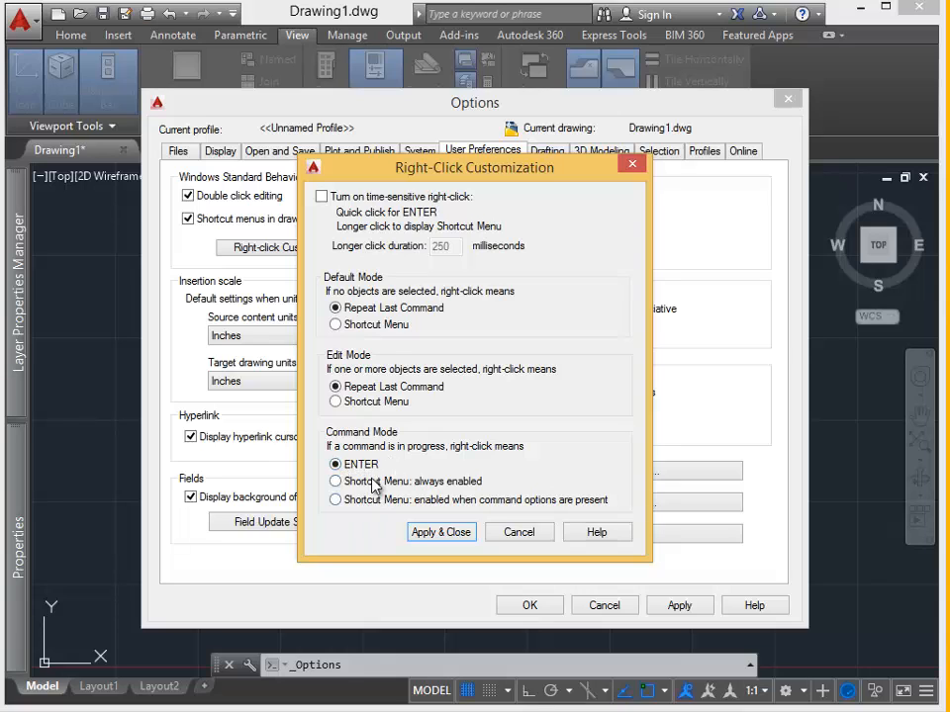
pyautogui.click(446, 533)
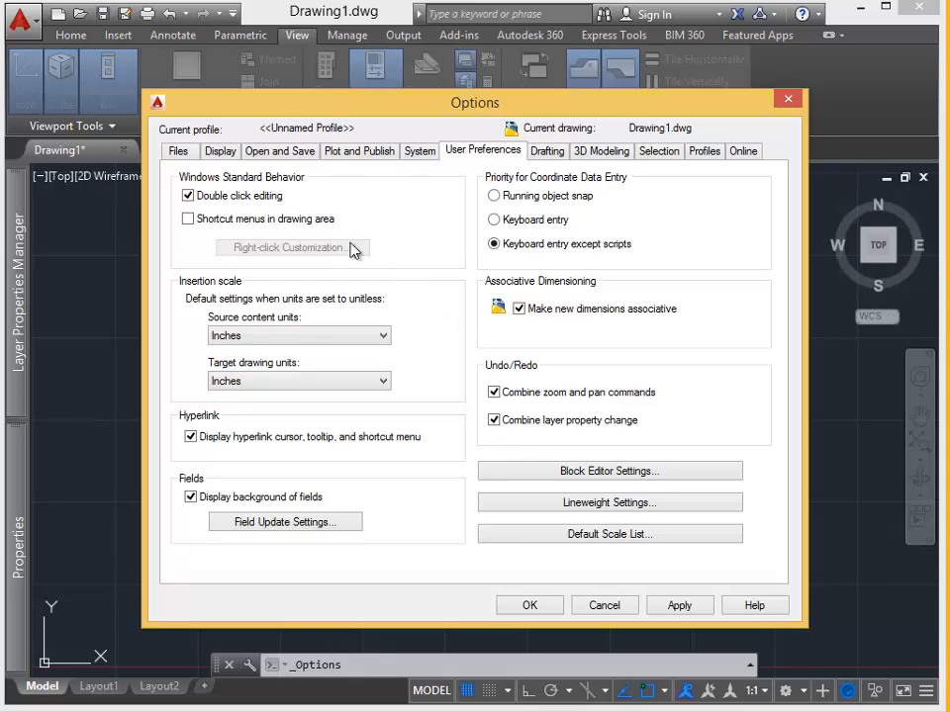
# - Review the 2D model space crosshairs colour in the display options, keep it yellow, and accept the options
pyautogui.click(227, 154)
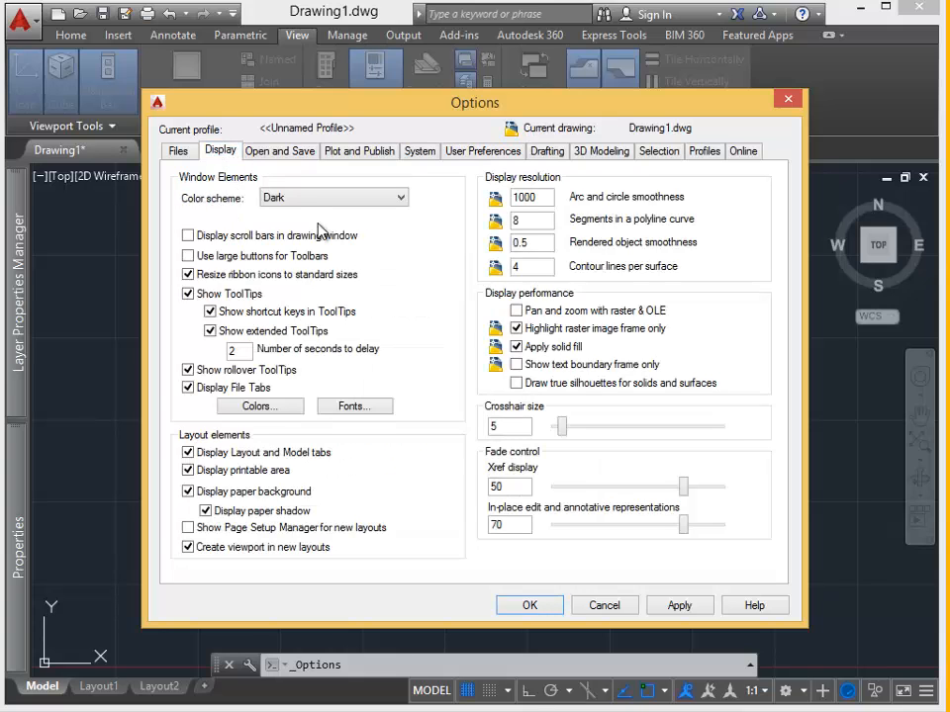
pyautogui.click(259, 405)
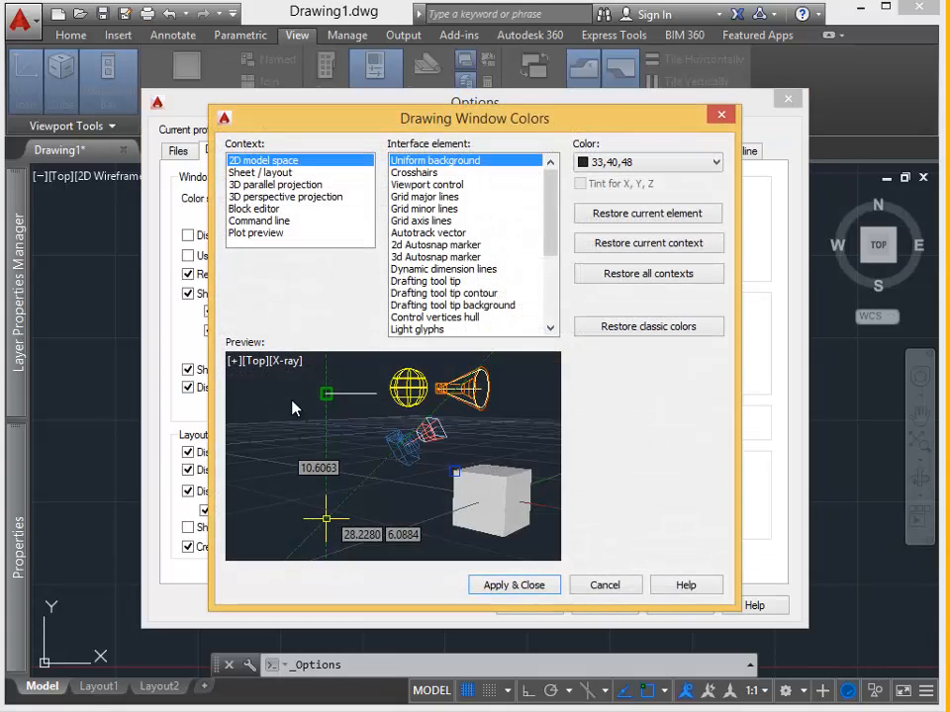
pyautogui.click(415, 173)
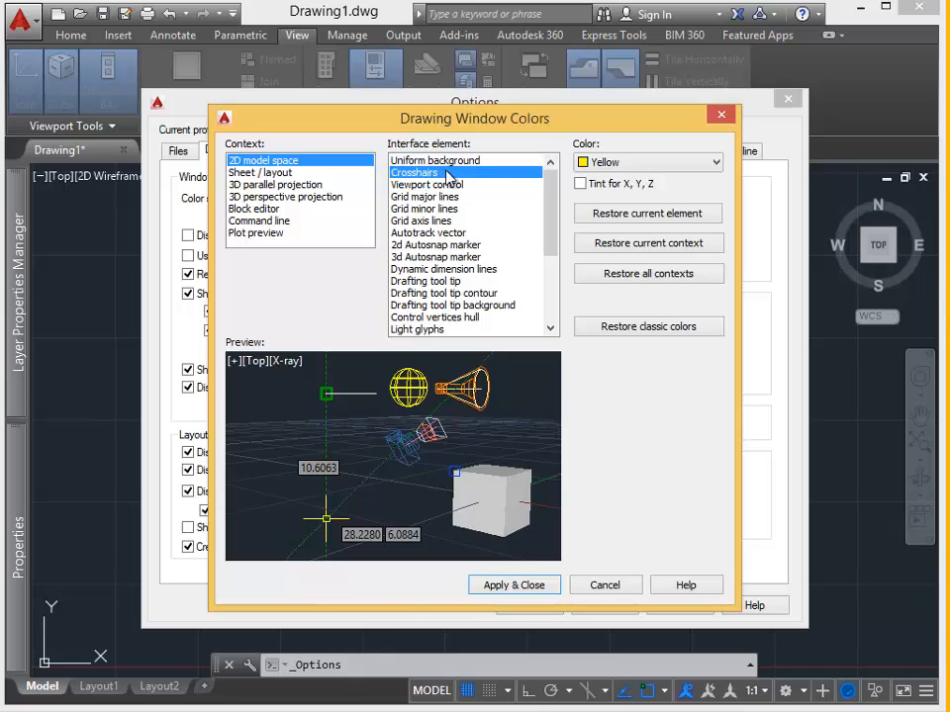
pyautogui.scroll(-1, 465, 247)
pyautogui.scroll(1, 560, 212)
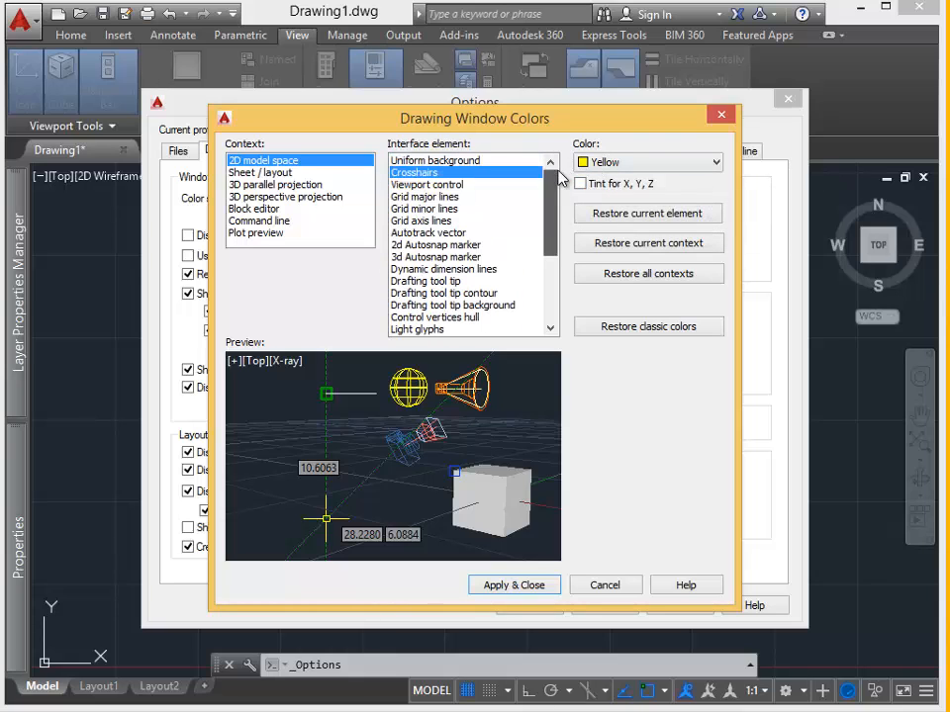
pyautogui.click(526, 587)
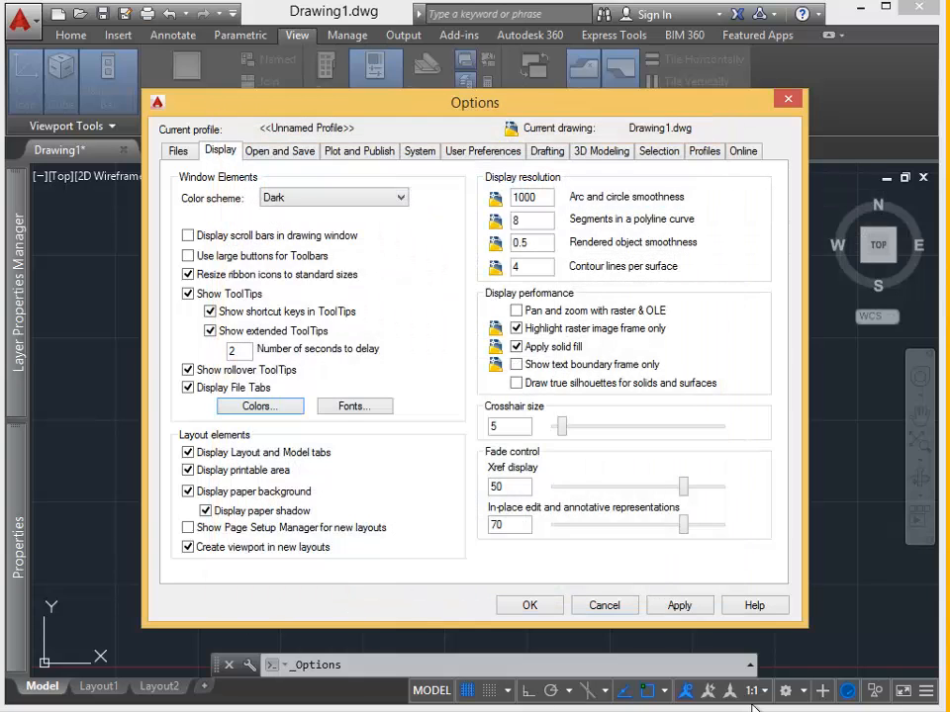
pyautogui.click(528, 607)
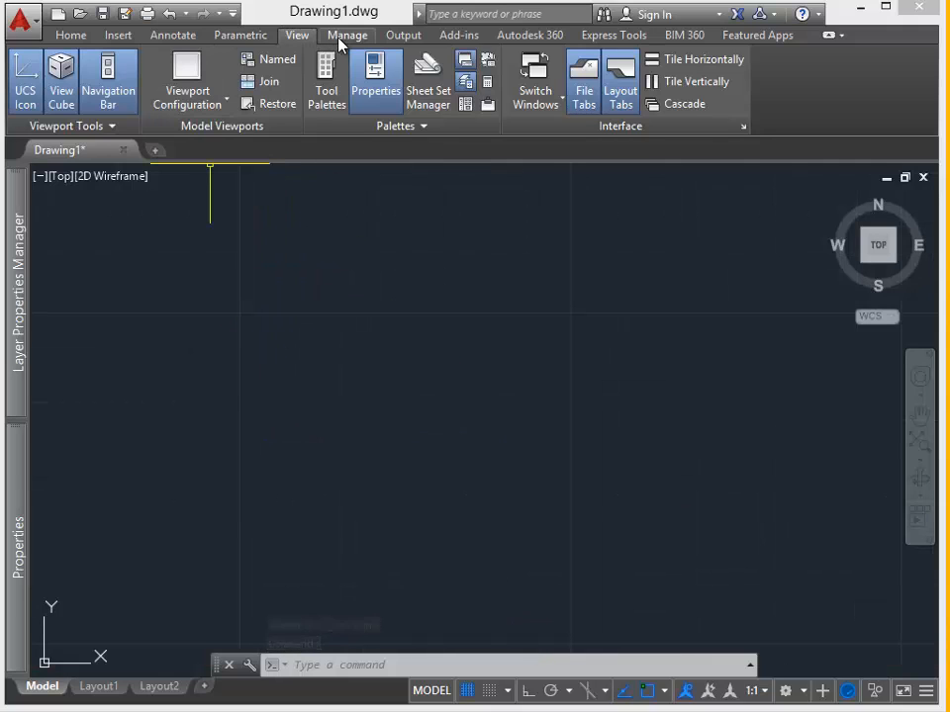
# - Attach the GroundFloorPlan.jpg image with full path and rotation 0, specifying its insertion point and scale on screen
pyautogui.click(118, 35)
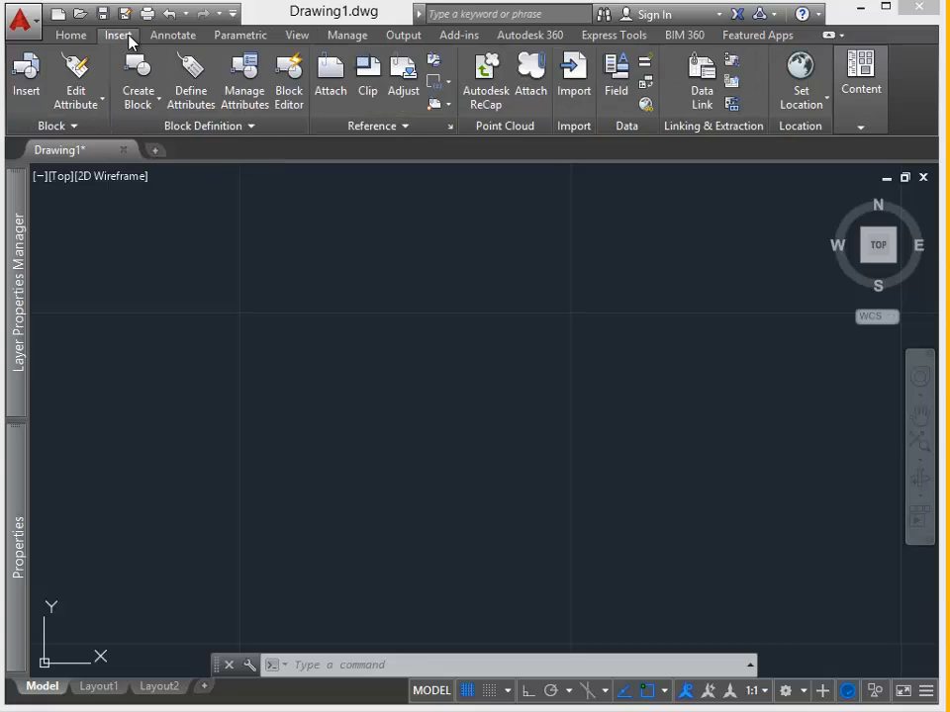
pyautogui.click(333, 113)
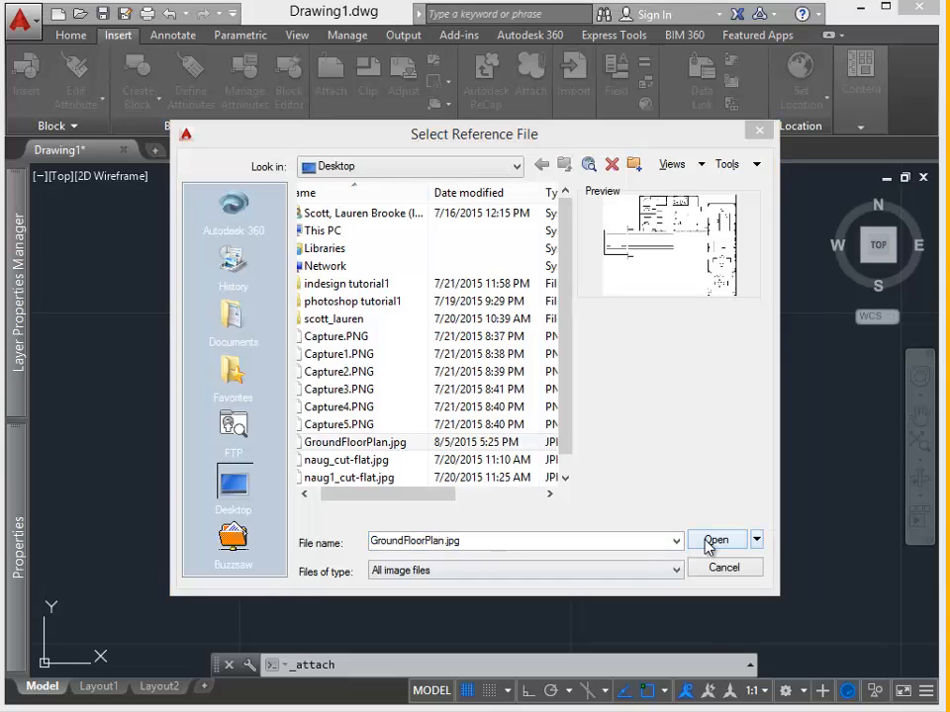
pyautogui.click(714, 540)
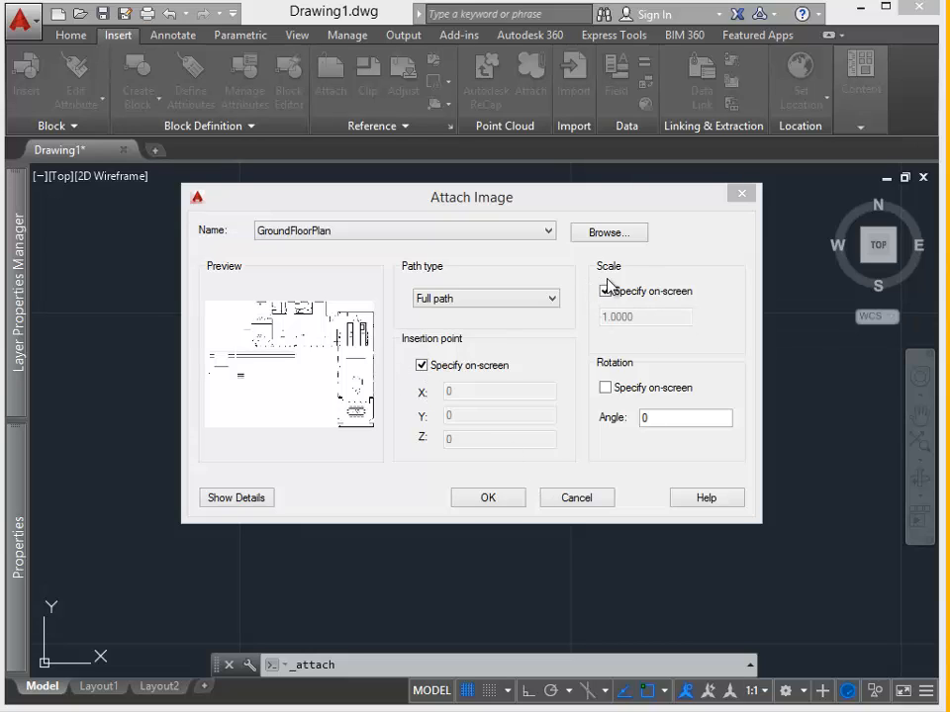
pyautogui.click(641, 421)
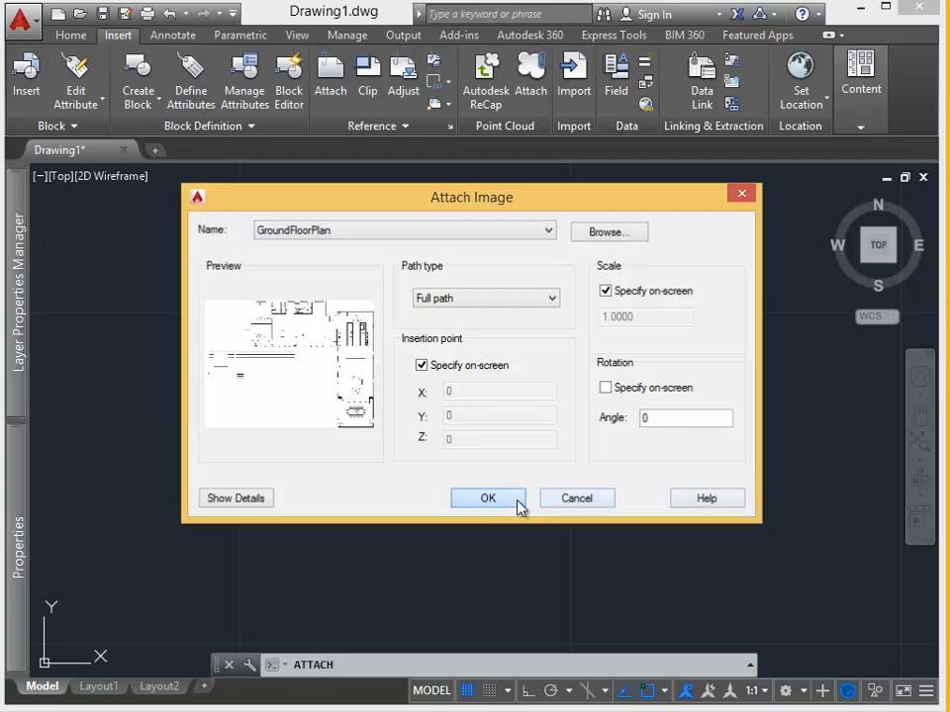
pyautogui.click(517, 500)
pyautogui.click(326, 471)
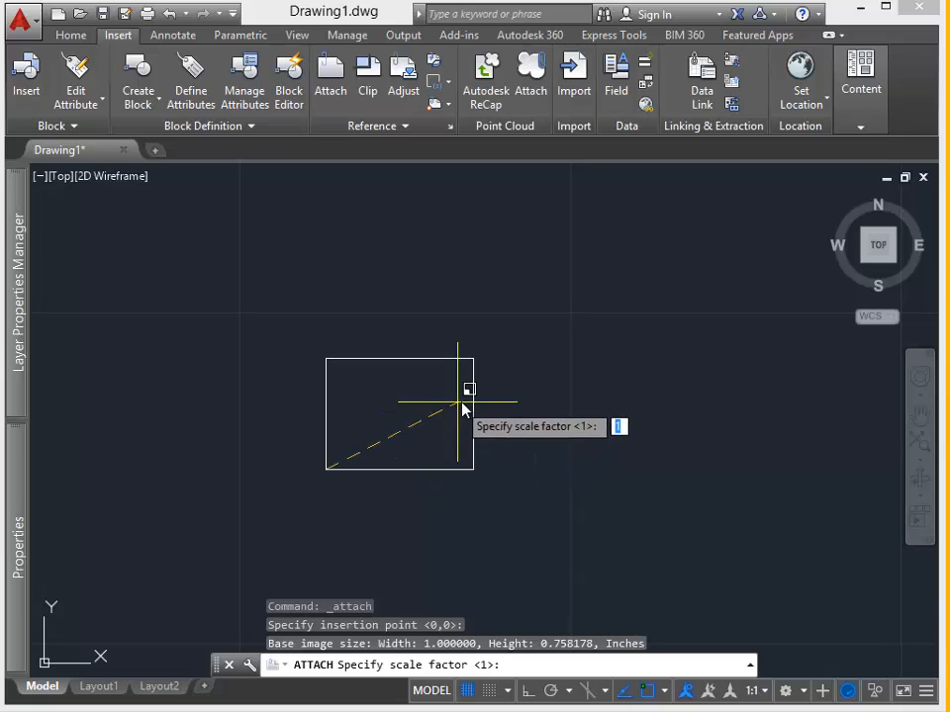
pyautogui.click(697, 335)
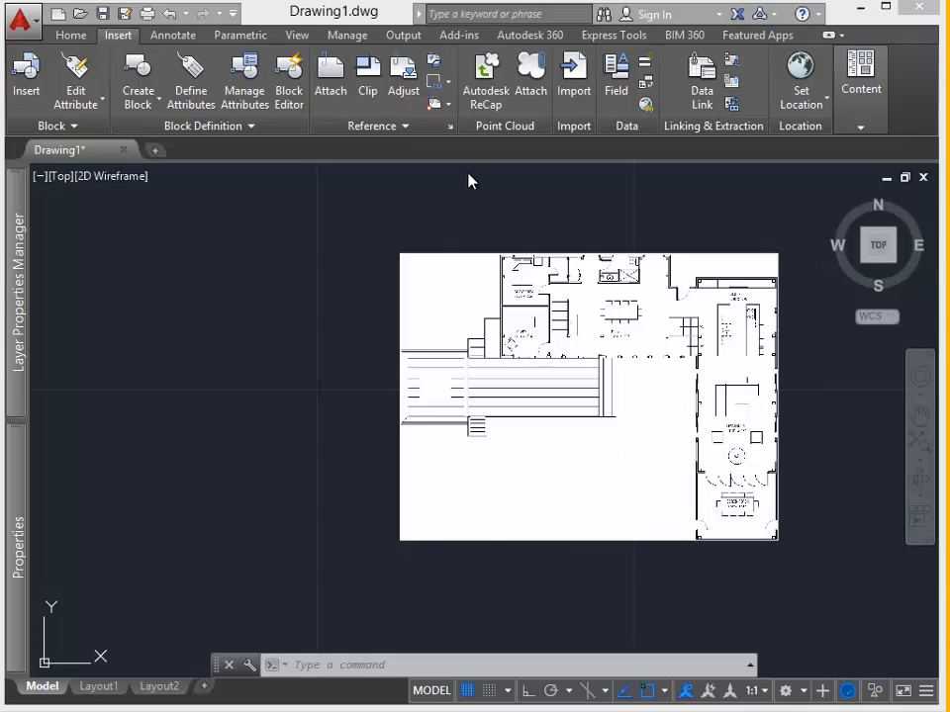
# - Show the External References palette and collapse it alongside the other docked palettes
pyautogui.click(298, 37)
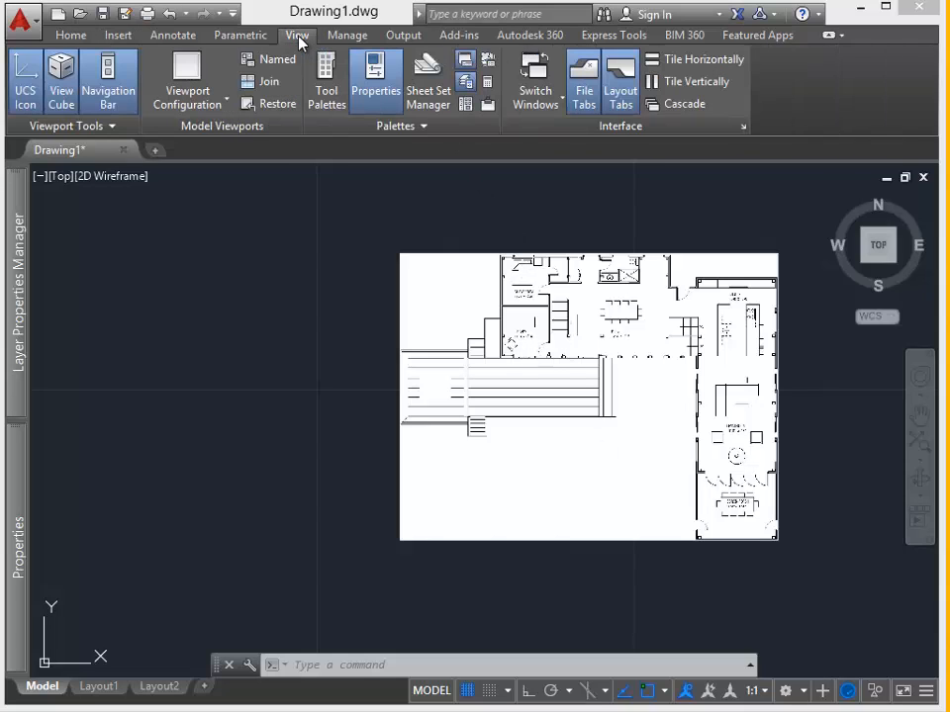
pyautogui.click(488, 106)
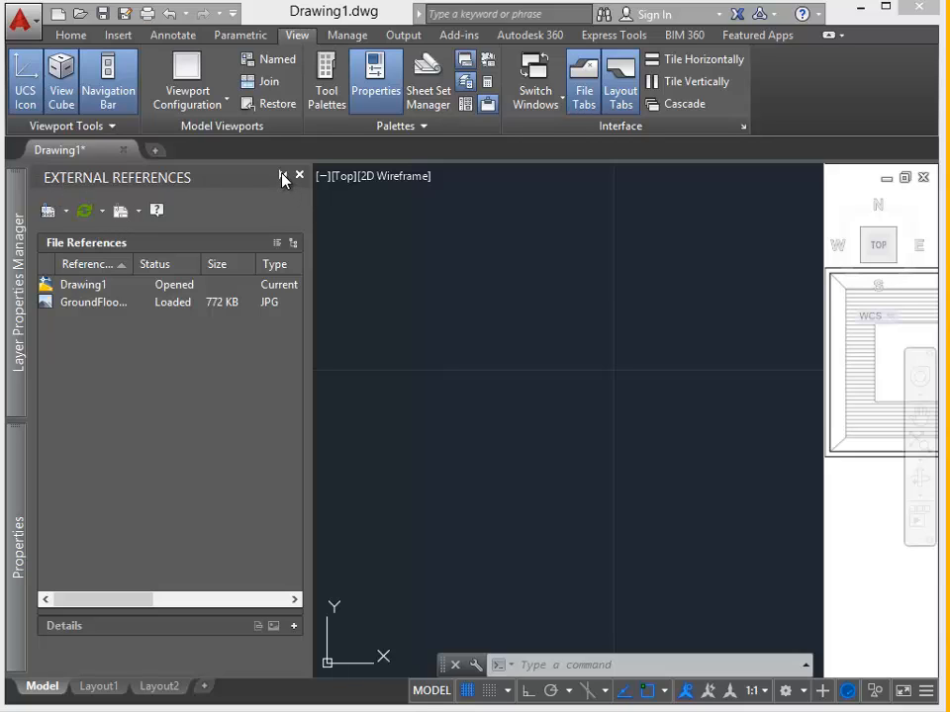
pyautogui.click(283, 177)
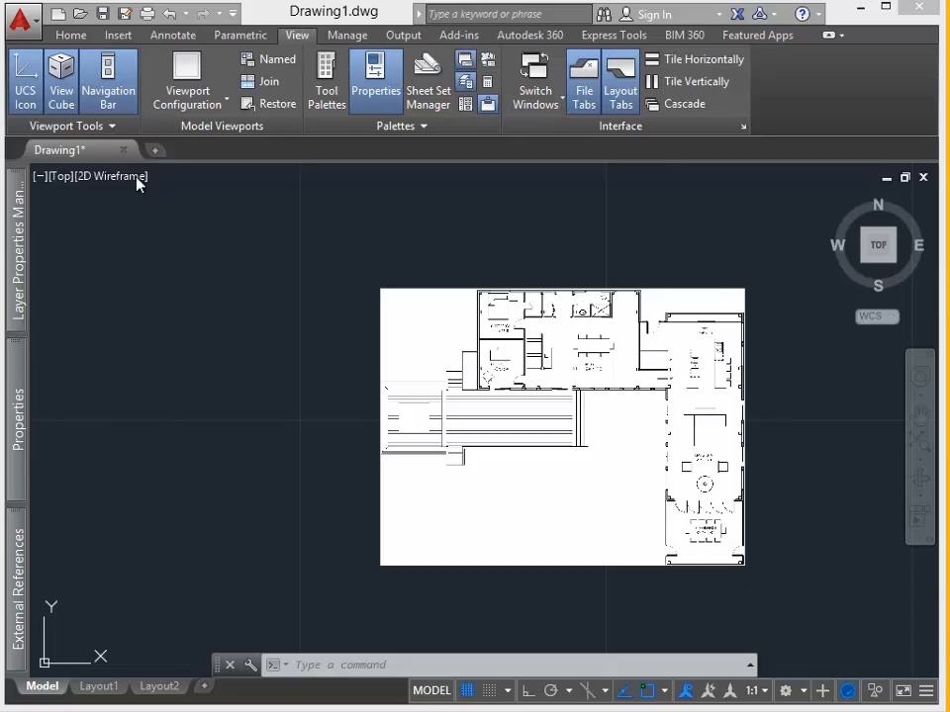
# - Scale the floor plan image by reference, using the Library's inside width in ortho as the reference length and 11' as the new length
pyautogui.click(69, 36)
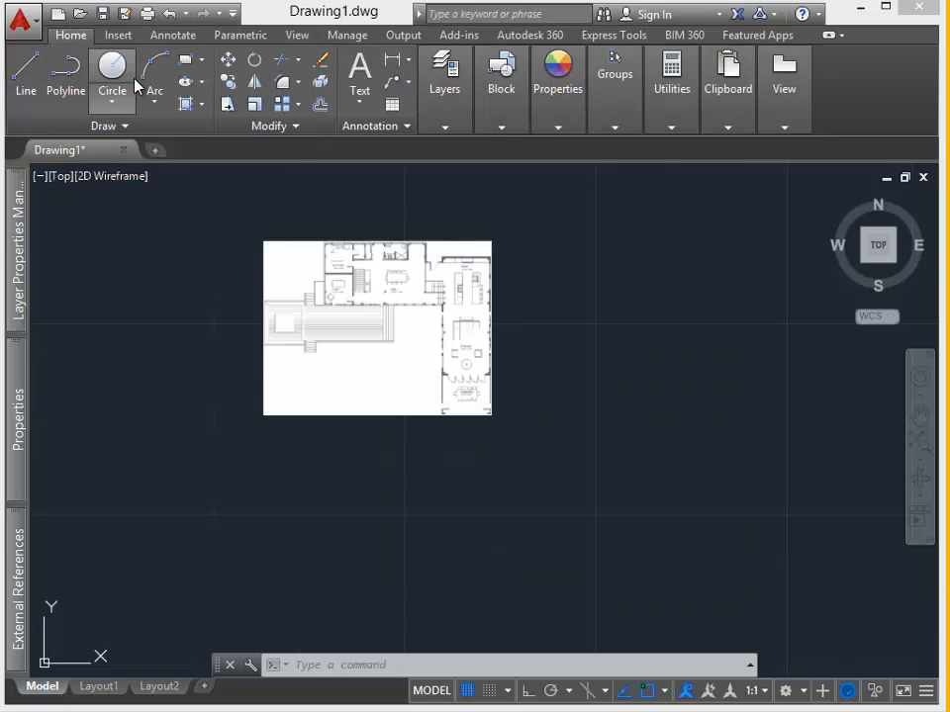
pyautogui.click(253, 106)
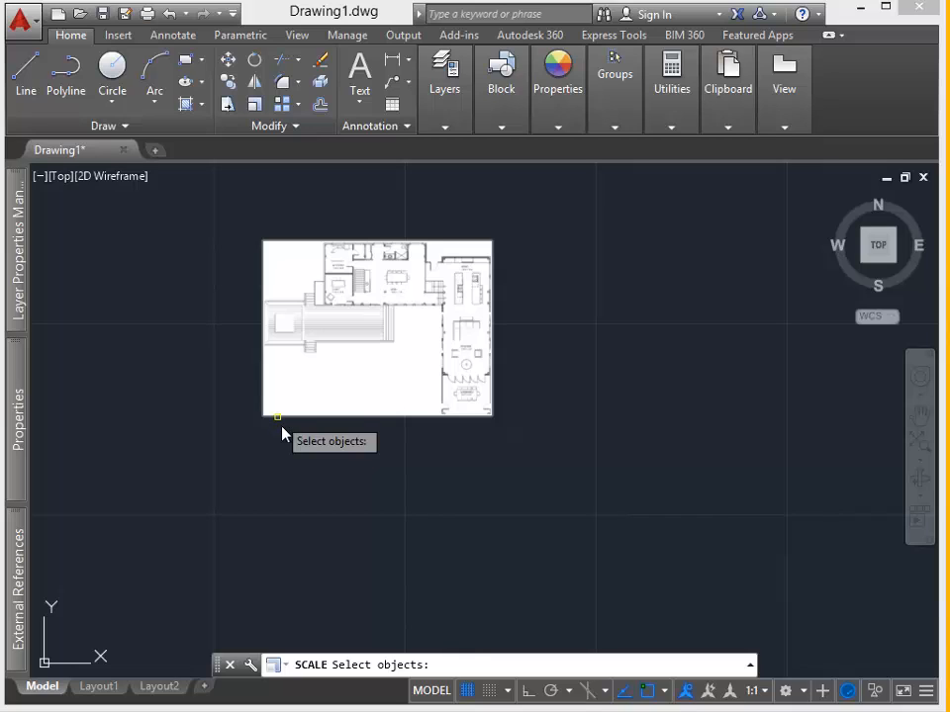
pyautogui.click(308, 416)
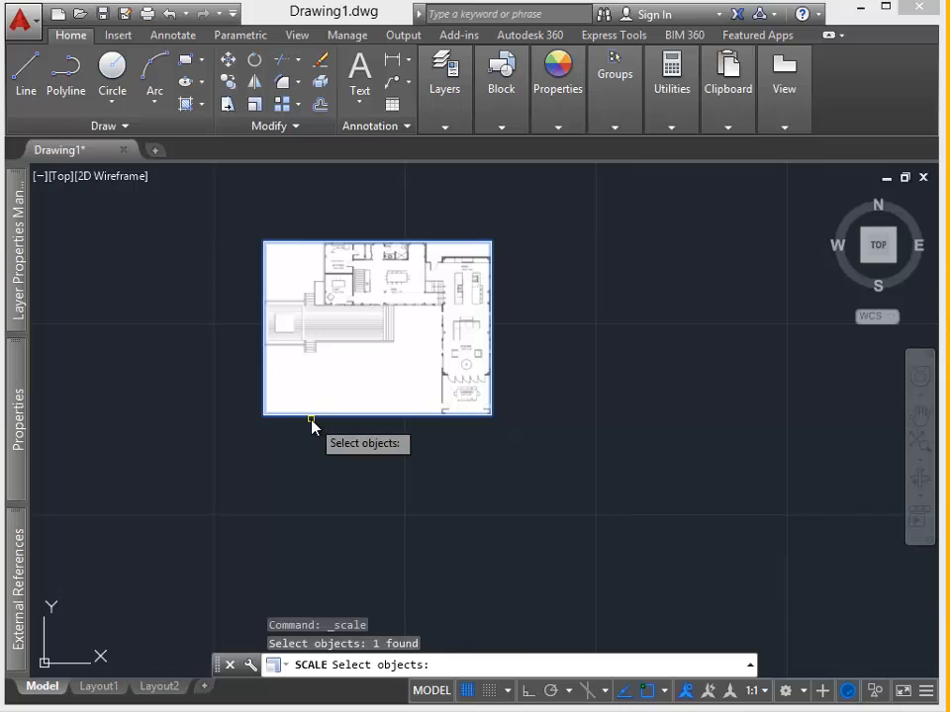
pyautogui.press('Return')
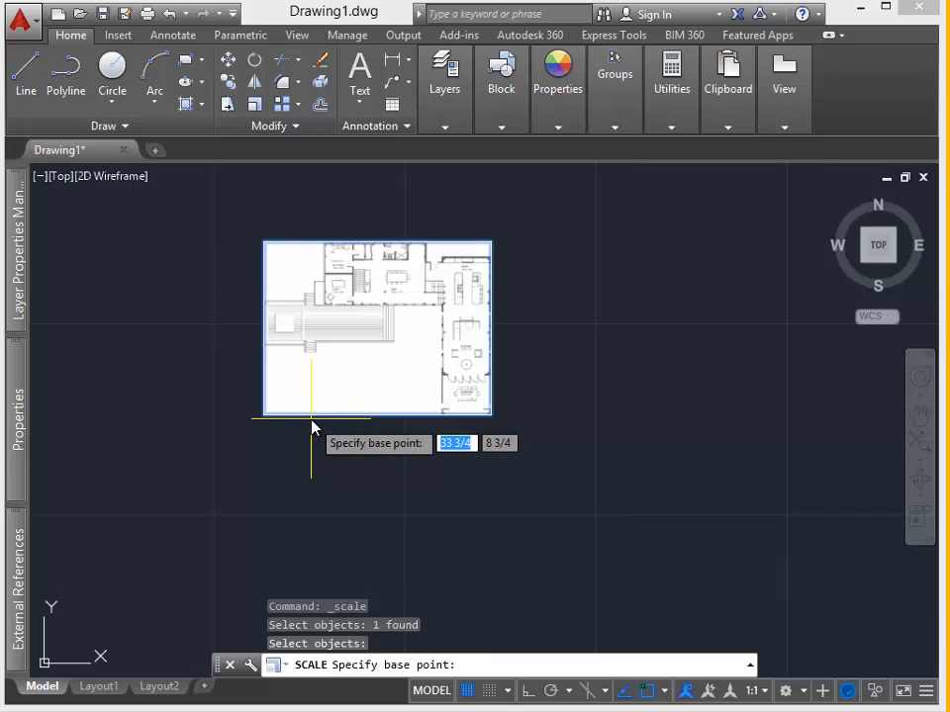
pyautogui.click(352, 373)
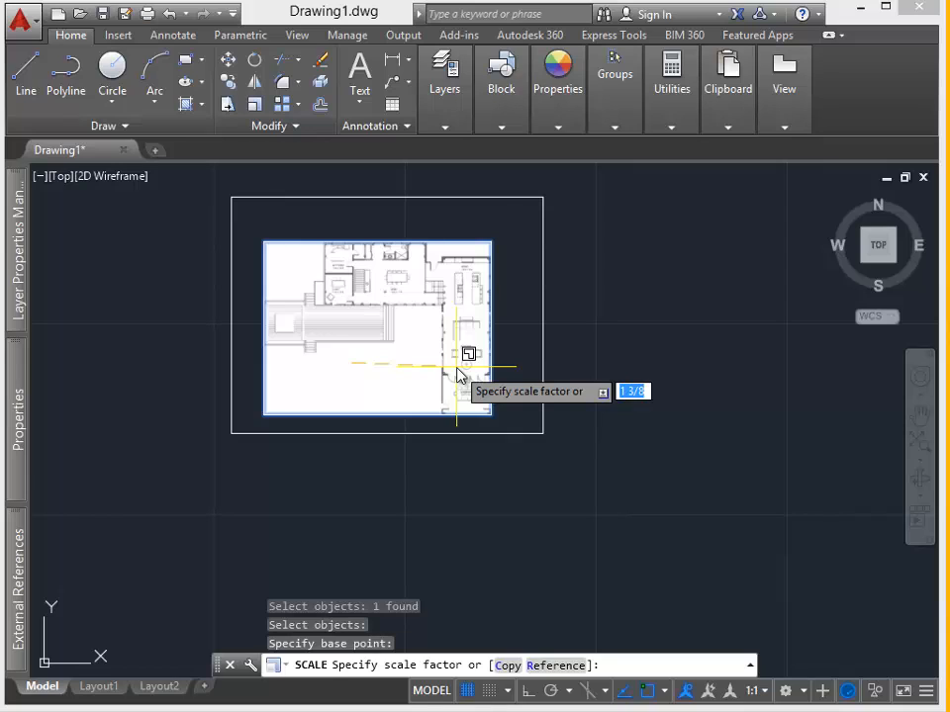
pyautogui.write('r')
pyautogui.press('Return')
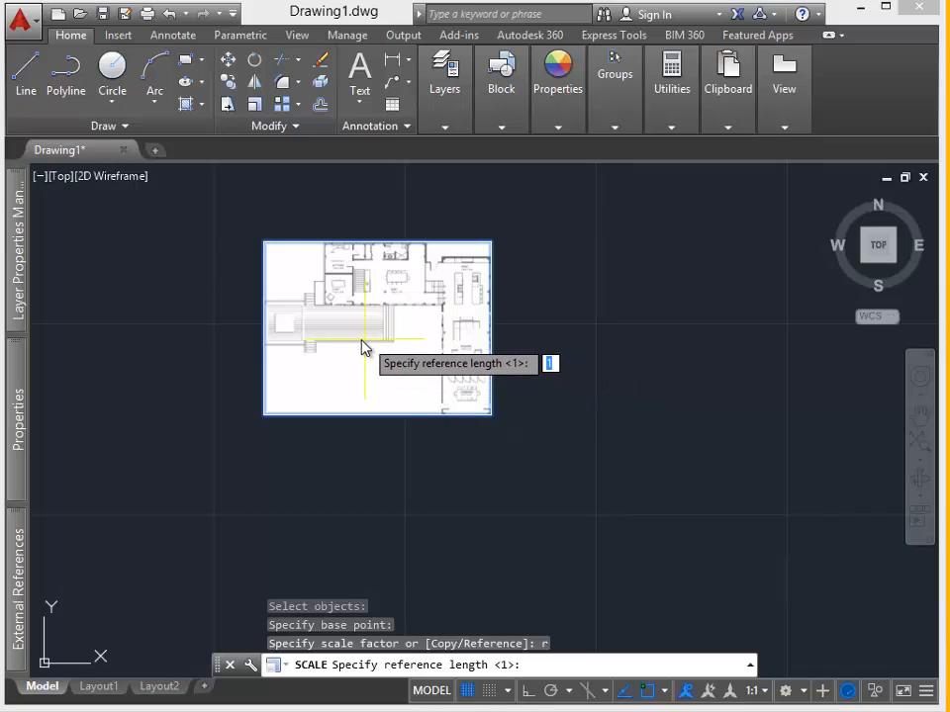
pyautogui.scroll(4, 332, 350)
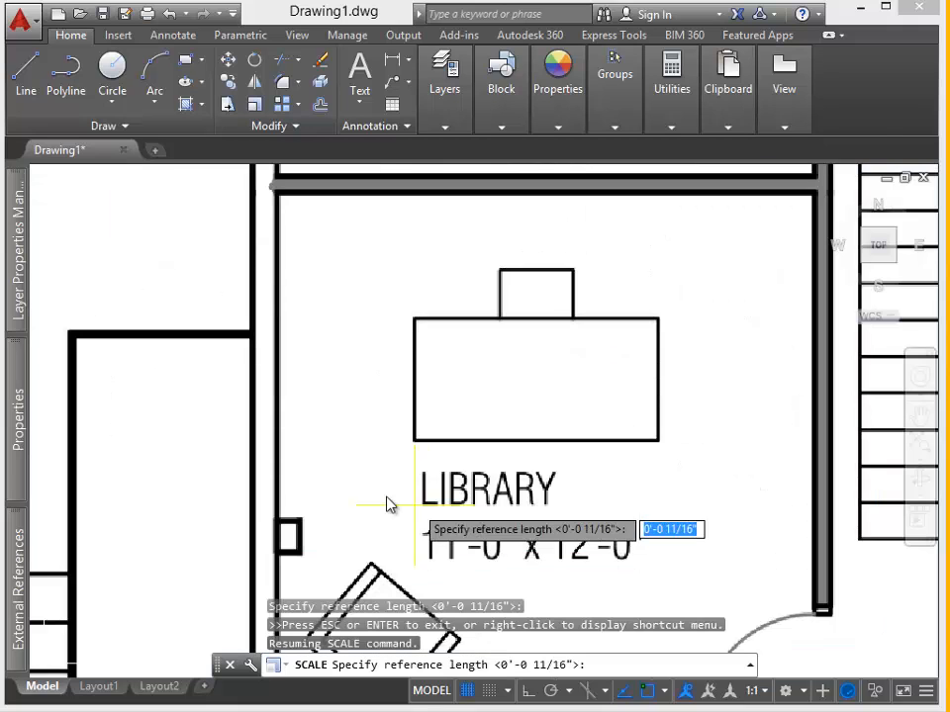
pyautogui.click(277, 420)
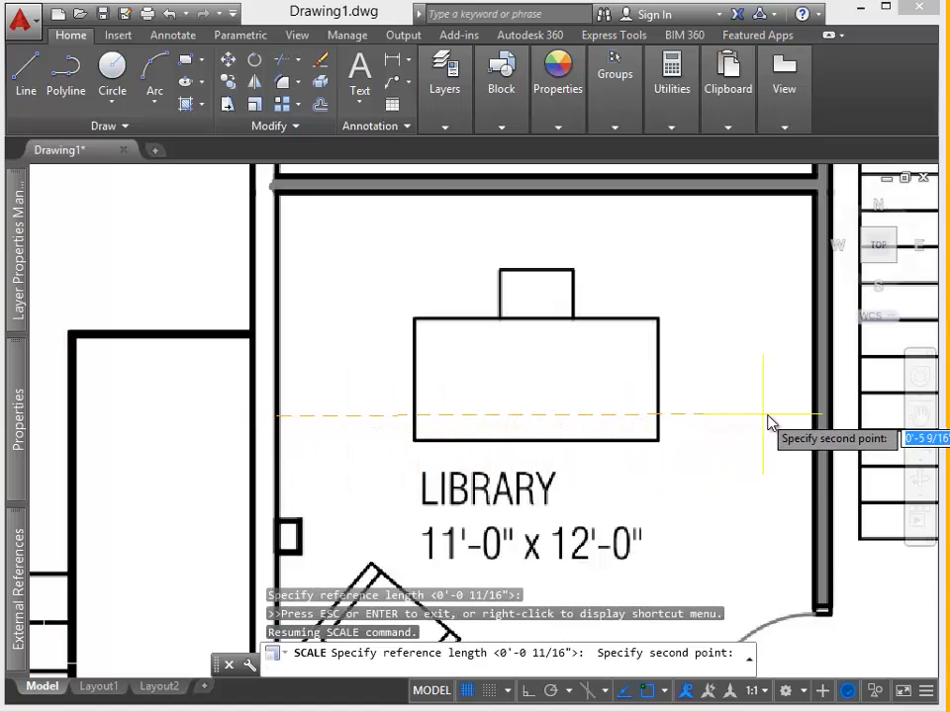
pyautogui.press('F8')
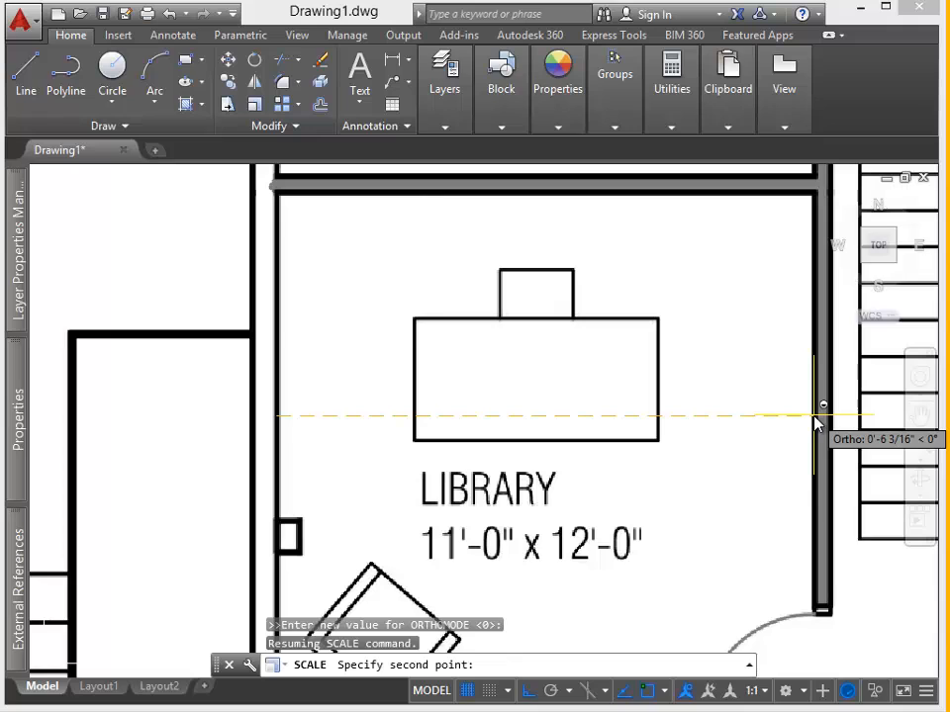
pyautogui.click(817, 423)
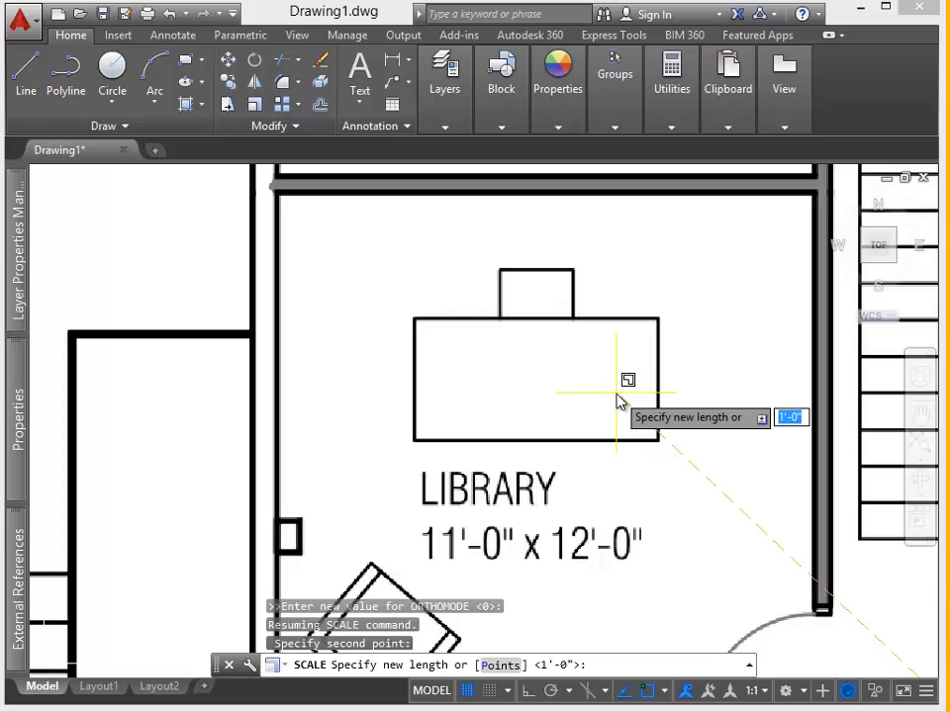
pyautogui.write("11'")
pyautogui.press('Return')
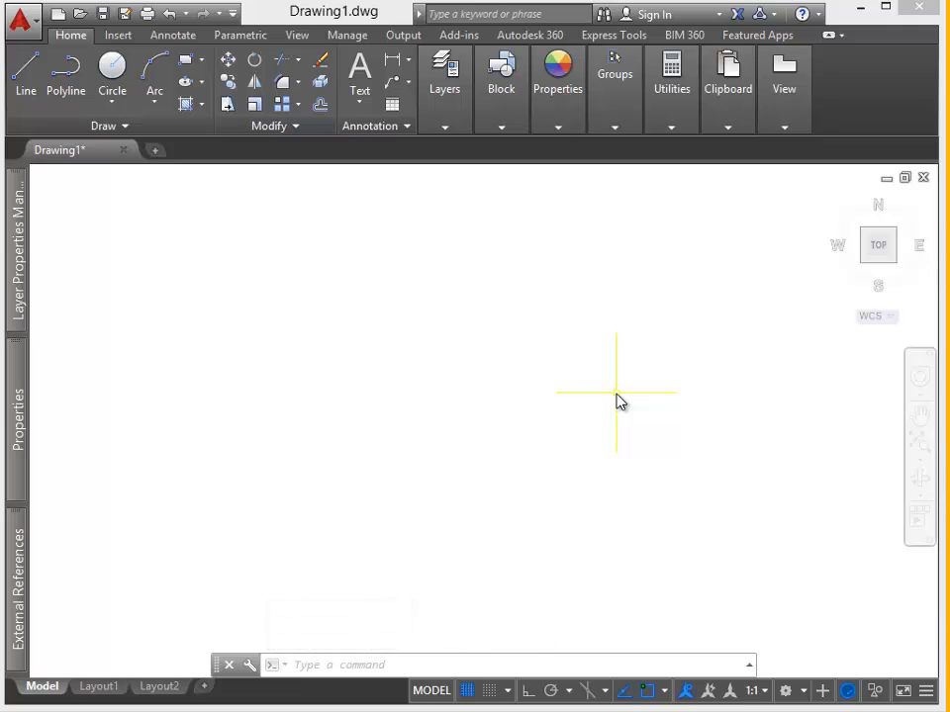
# - Measure the Library's vertical distance from its lower wall to the upper partition wall in ortho, using the DIST command
pyautogui.write('z')
pyautogui.press('Return')
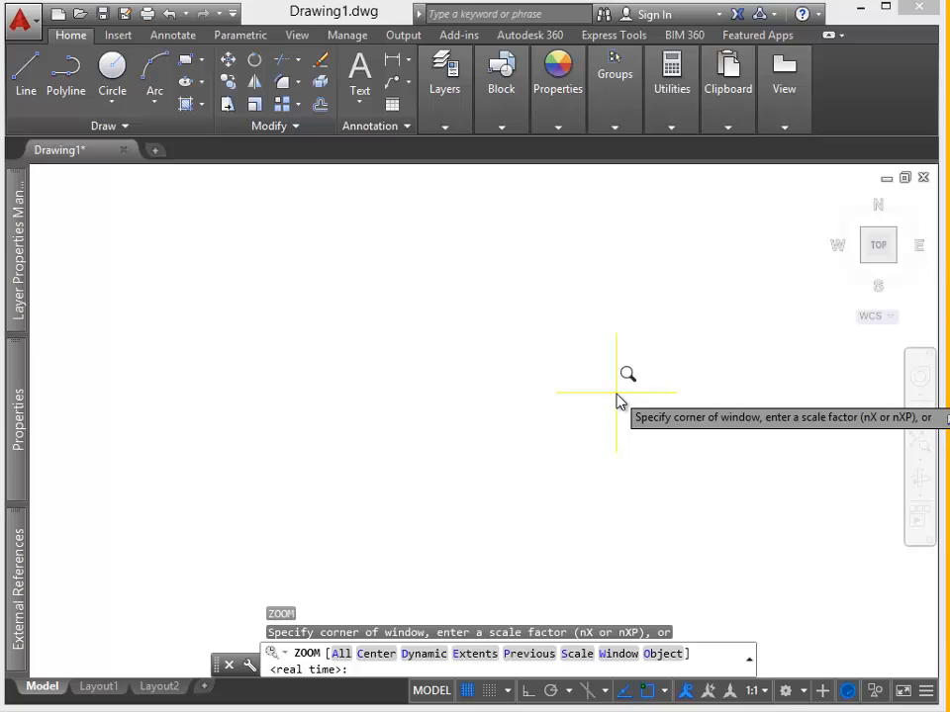
pyautogui.click(474, 654)
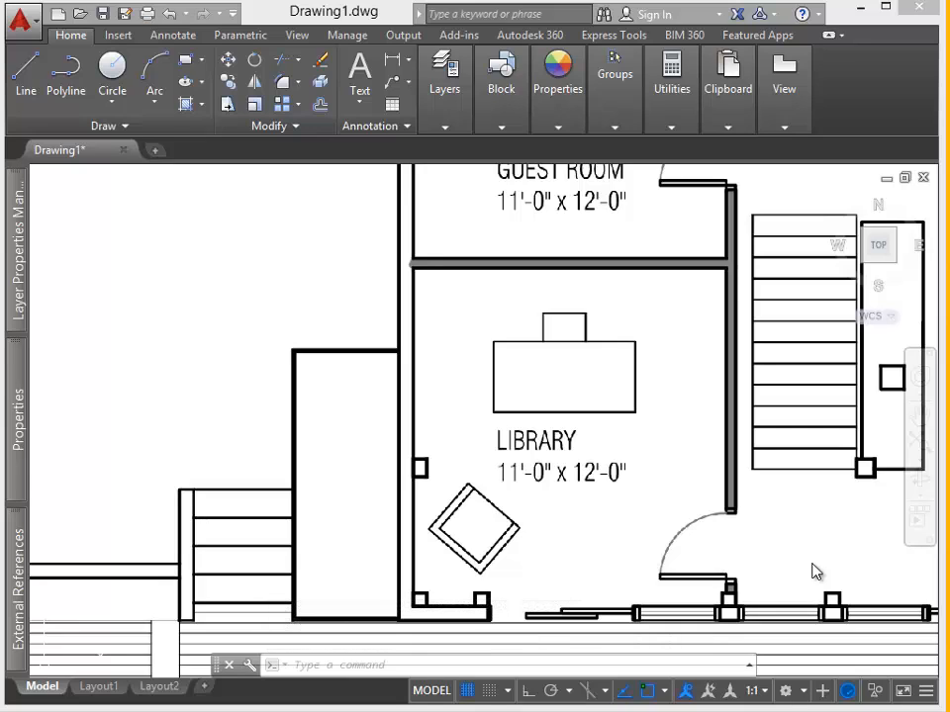
pyautogui.write('DI')
pyautogui.press('Return')
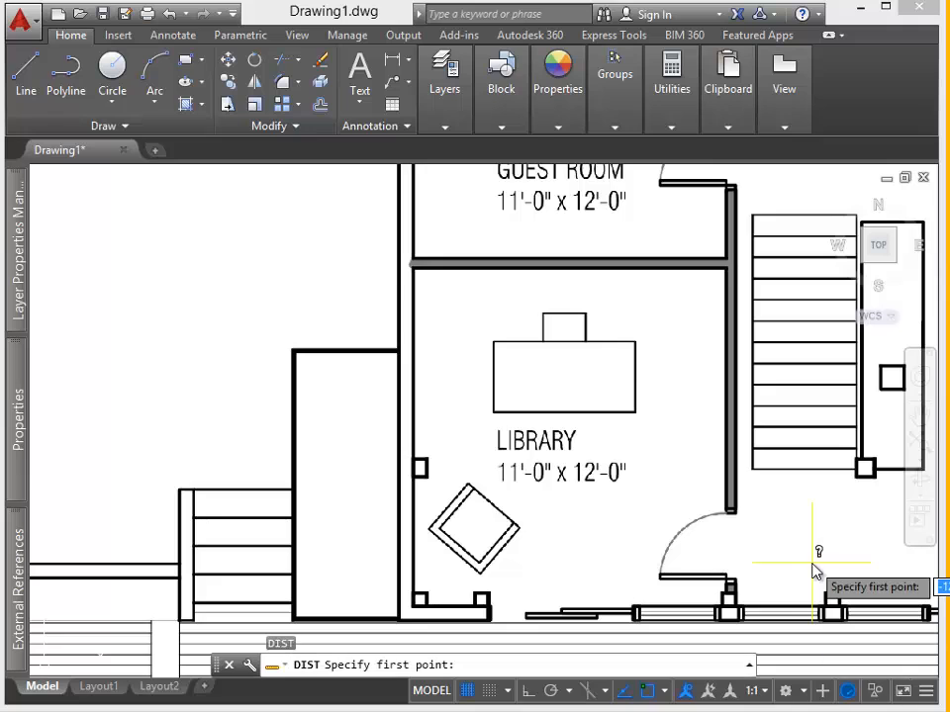
pyautogui.click(452, 610)
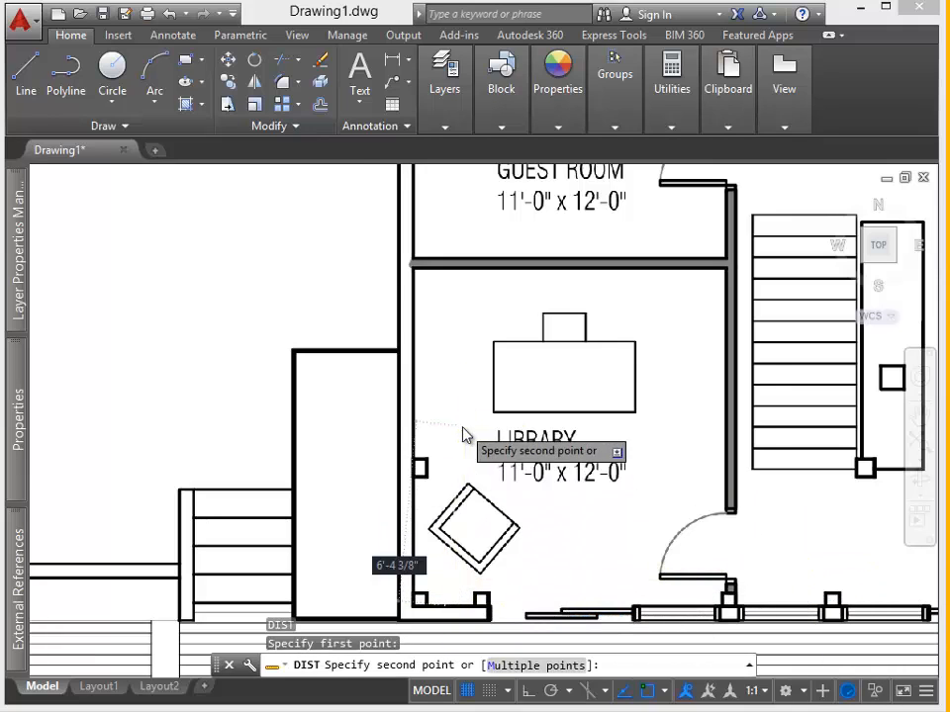
pyautogui.scroll(4, 465, 433)
pyautogui.scroll(-2, 471, 342)
pyautogui.scroll(-2, 484, 296)
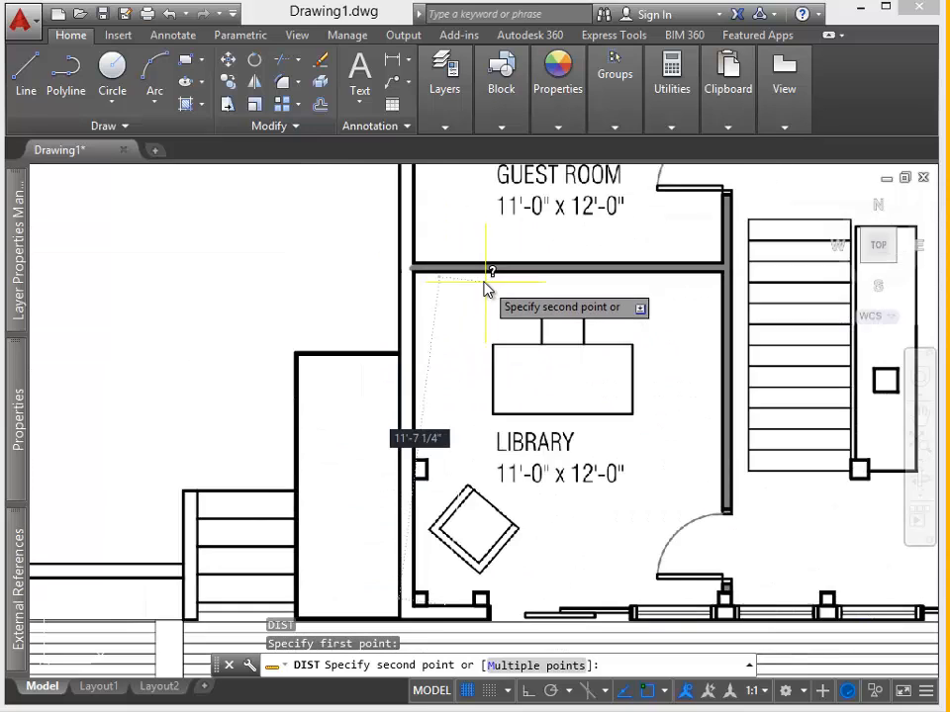
pyautogui.scroll(3, 459, 259)
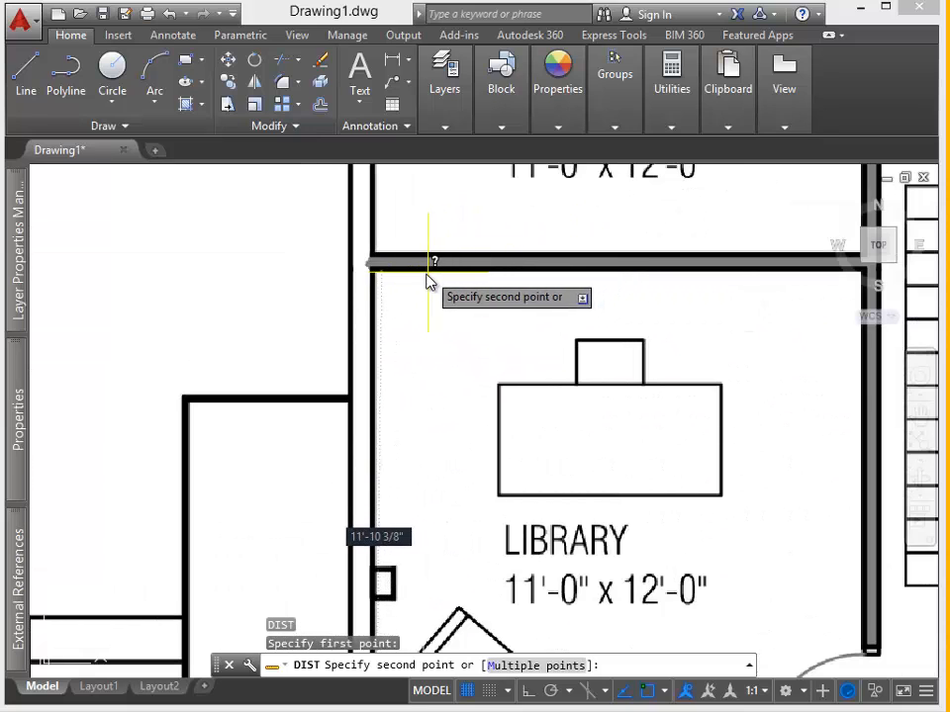
pyautogui.press('F8')
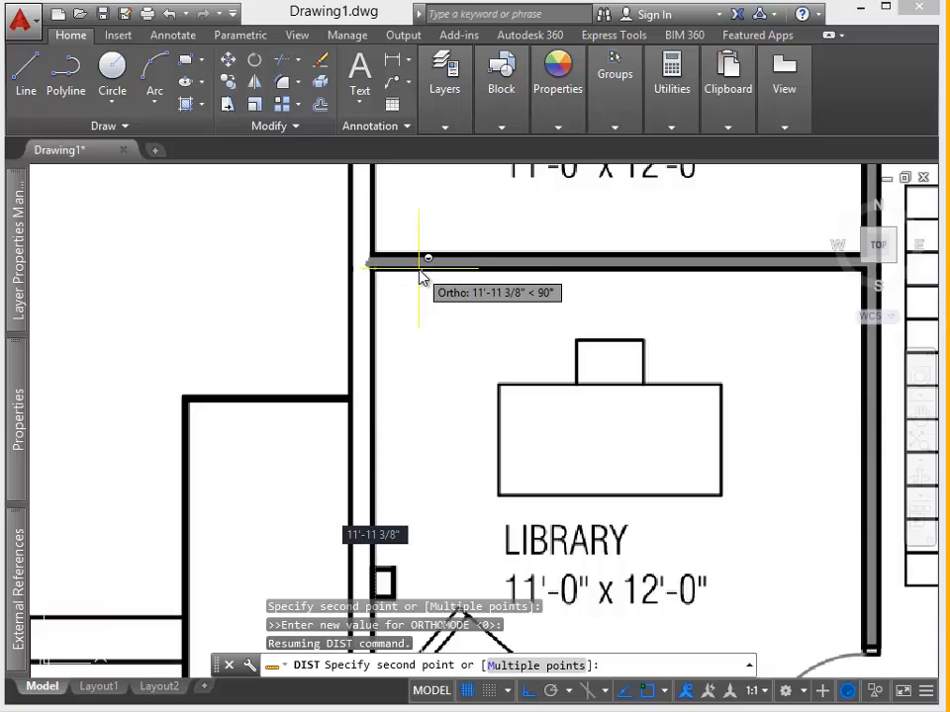
pyautogui.click(420, 267)
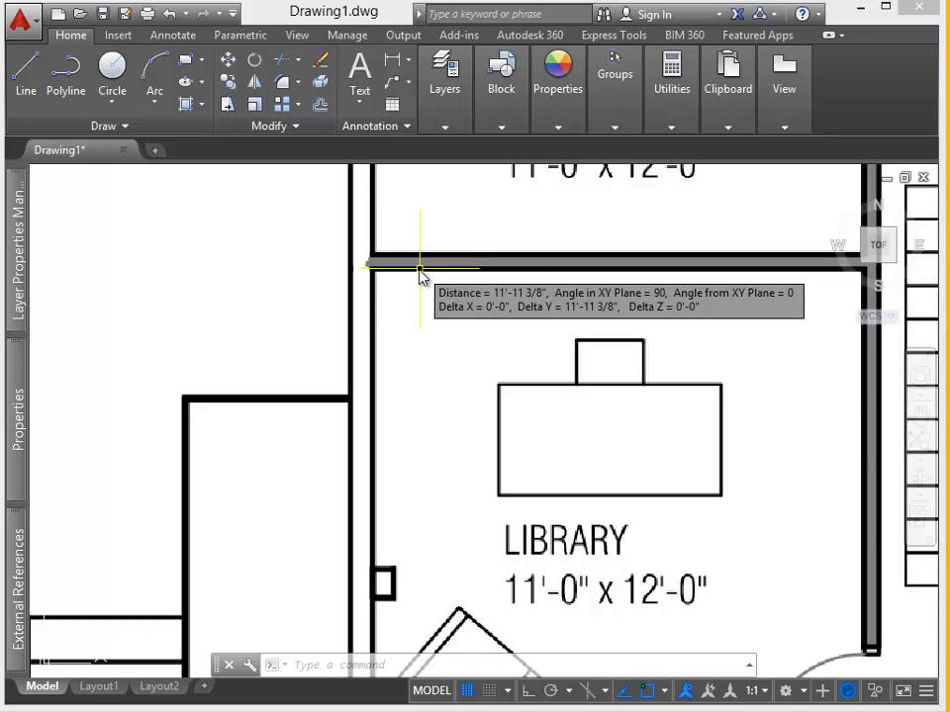
# - Create a new layer named A-wall in the Layer Properties Manager
pyautogui.scroll(-2, 523, 328)
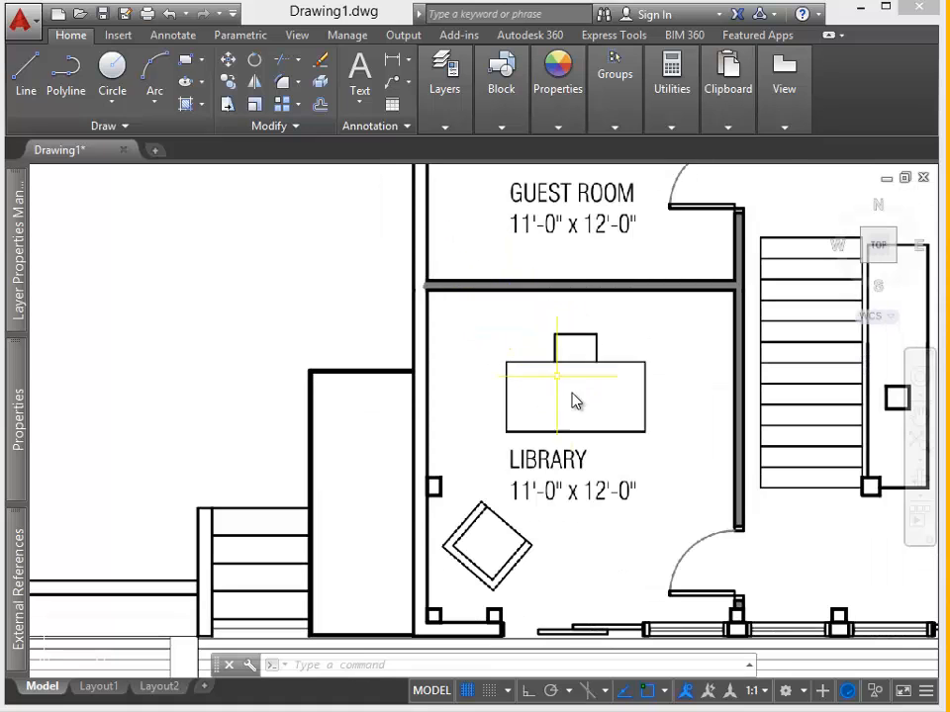
pyautogui.scroll(-8, 424, 317)
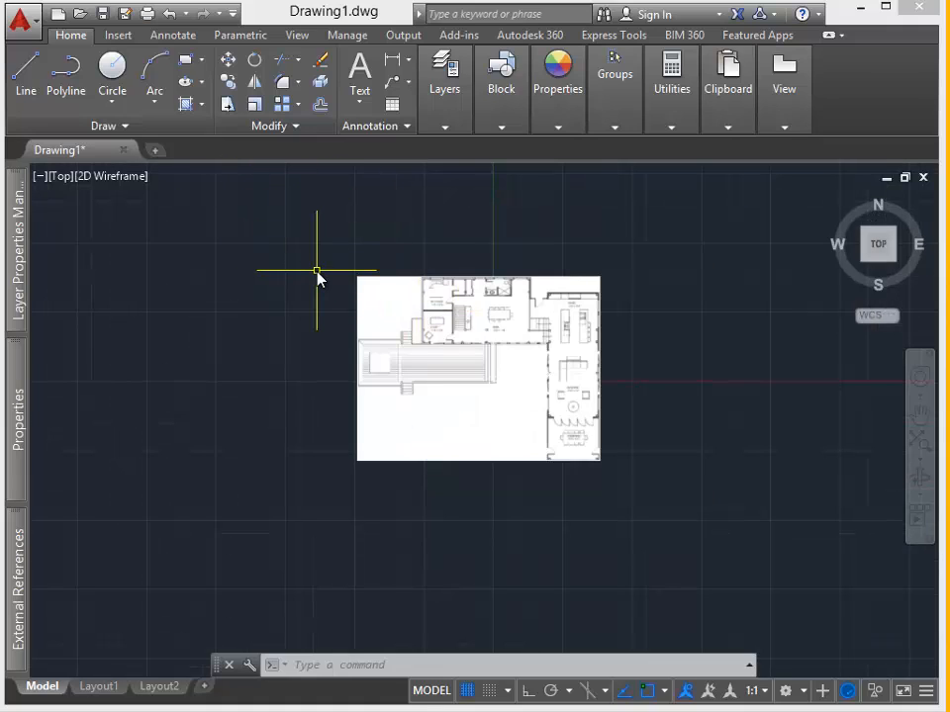
pyautogui.write('layer')
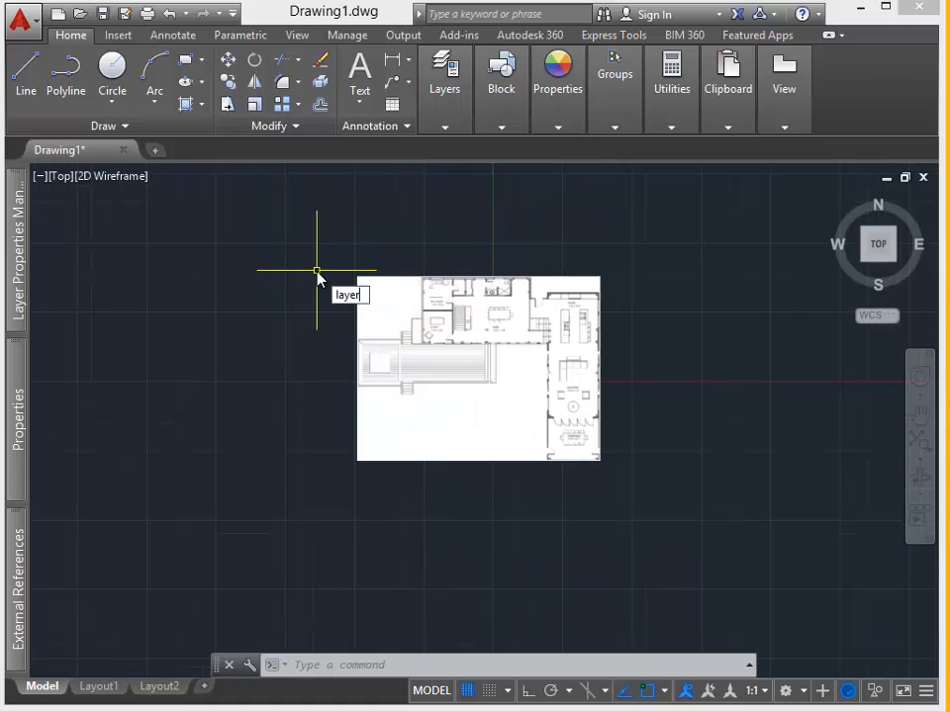
pyautogui.press('Return')
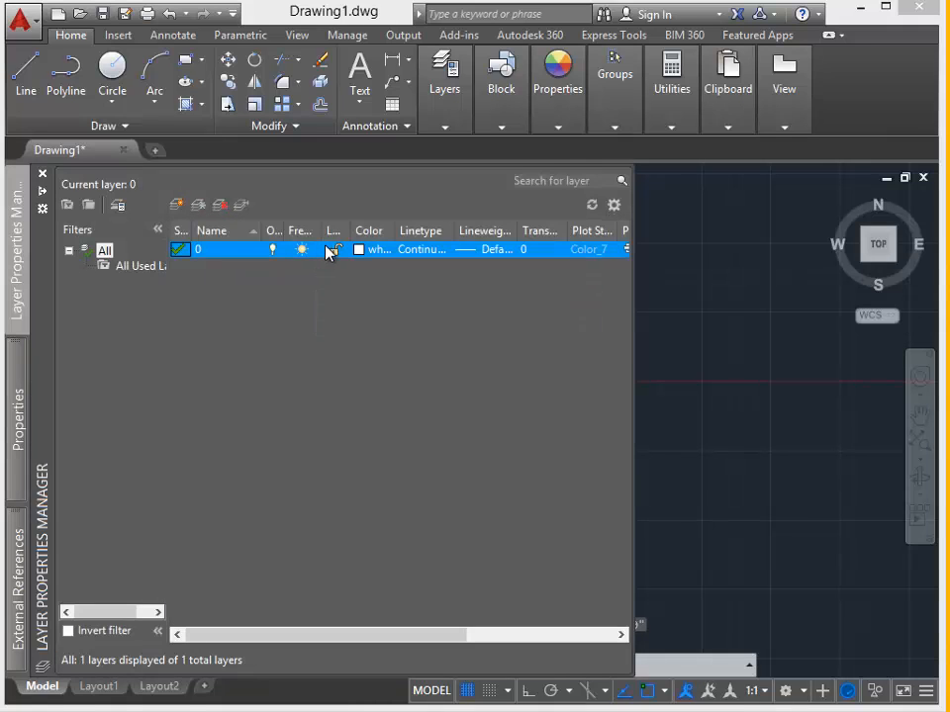
pyautogui.click(178, 207)
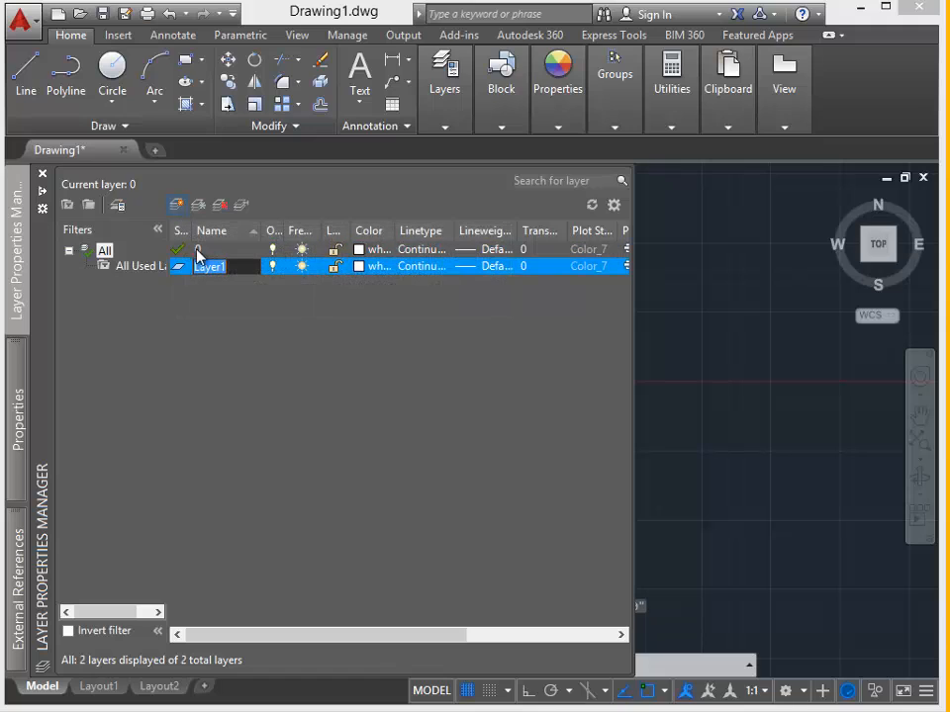
pyautogui.write('A-wall')
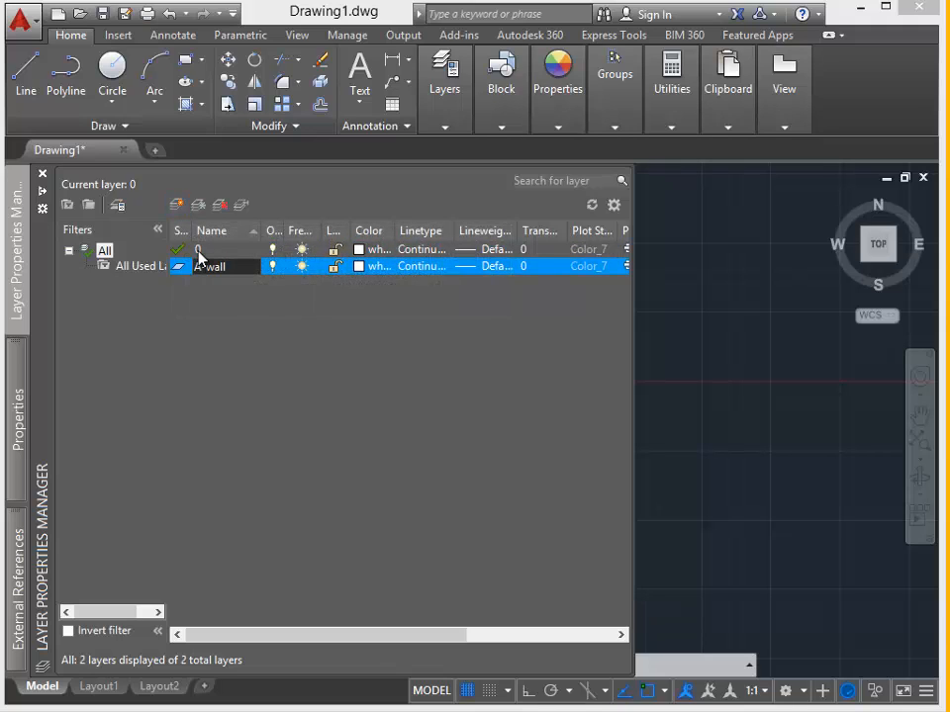
pyautogui.press('Return')
# - Set the A-wall layer's colour to cyan and make it the current layer
pyautogui.click(364, 267)
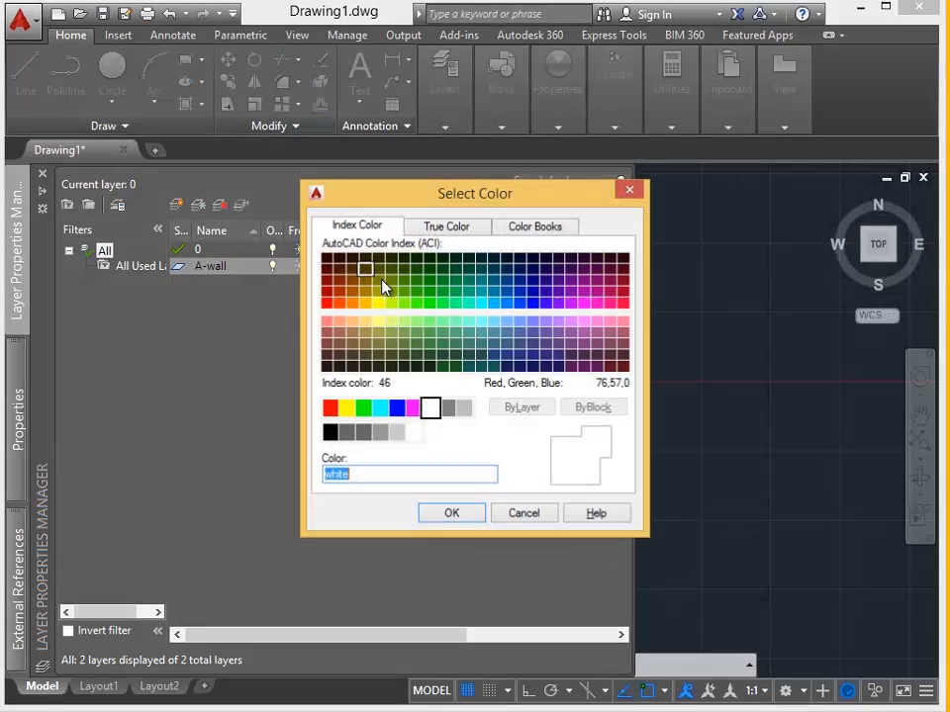
pyautogui.click(381, 408)
pyautogui.click(450, 513)
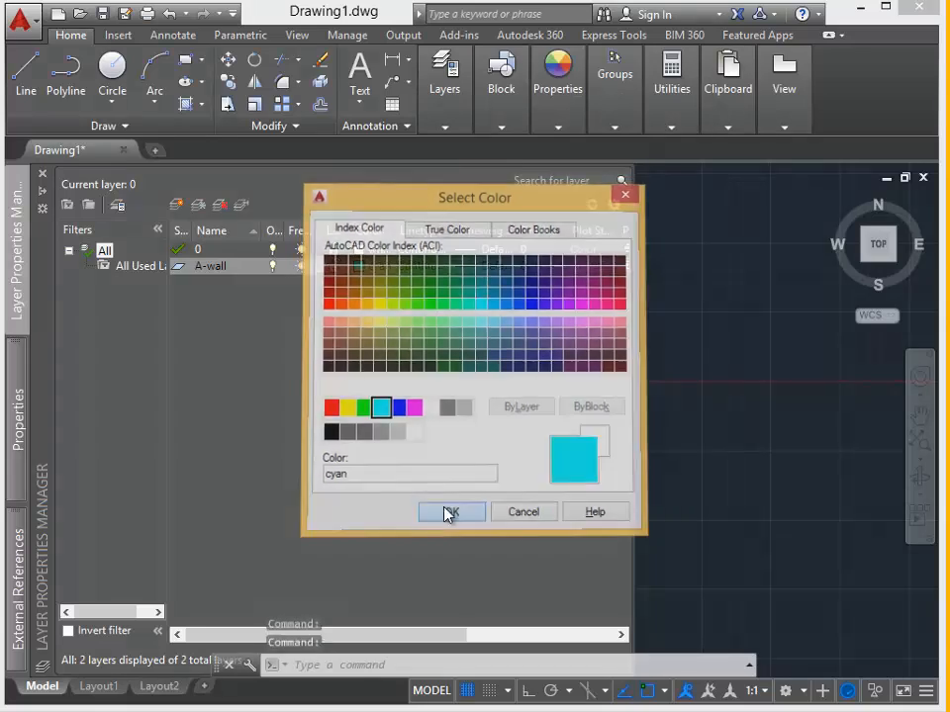
pyautogui.click(189, 269)
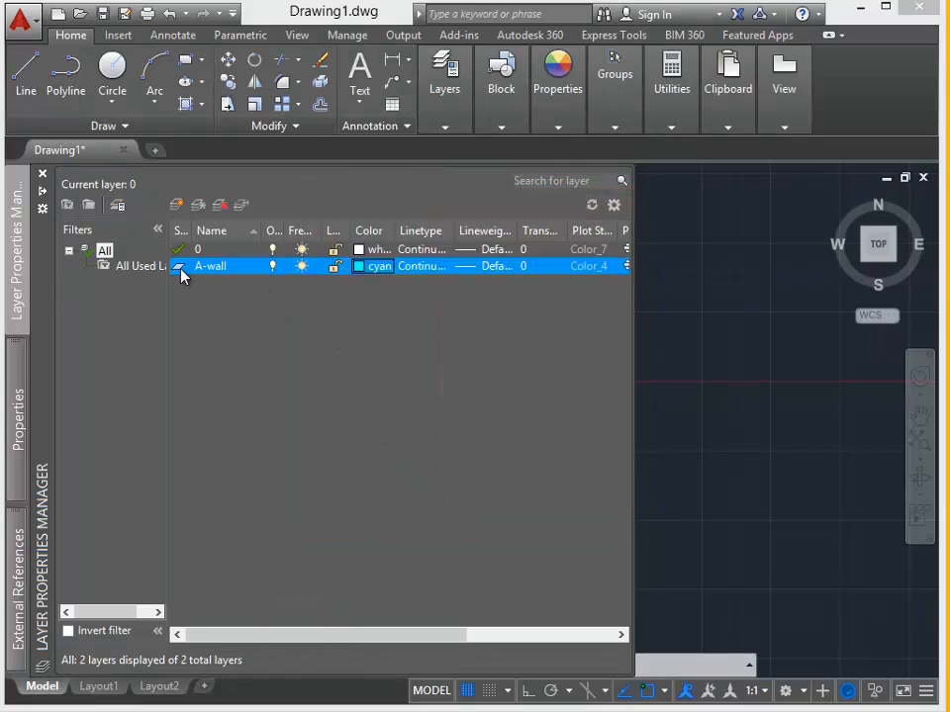
pyautogui.doubleClick(180, 267)
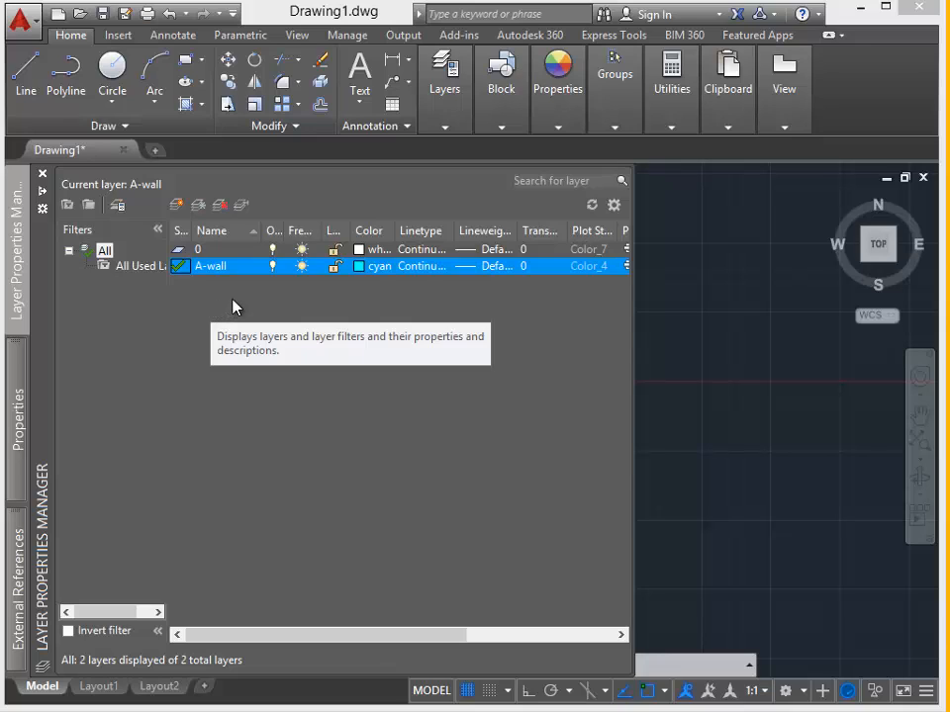
# - Add another layer named Z-image to the layer list
pyautogui.click(177, 204)
pyautogui.write('Z-image')
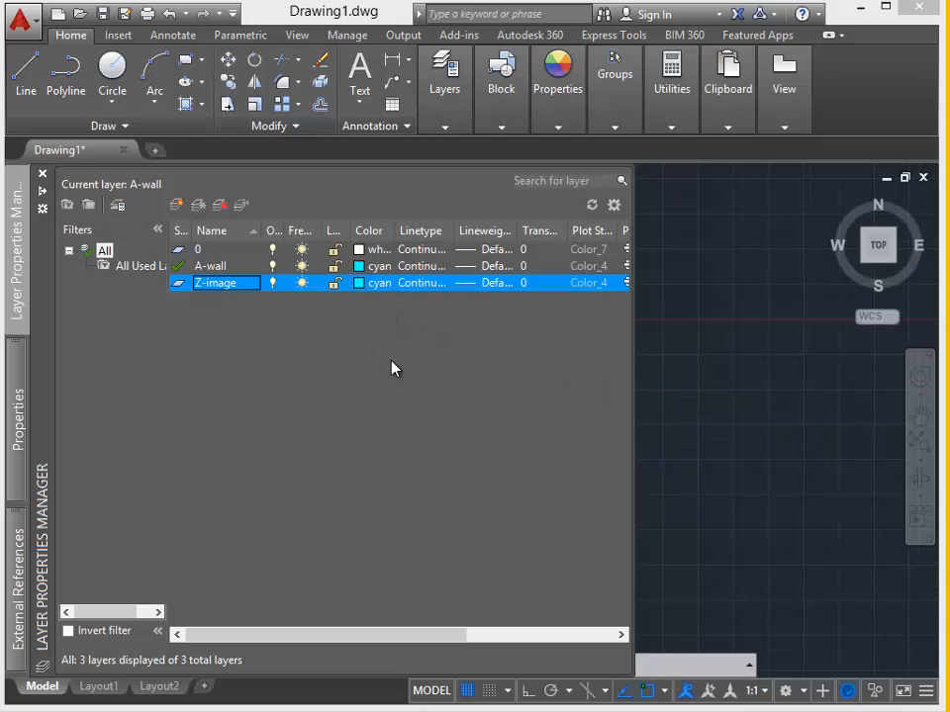
pyautogui.click(404, 387)
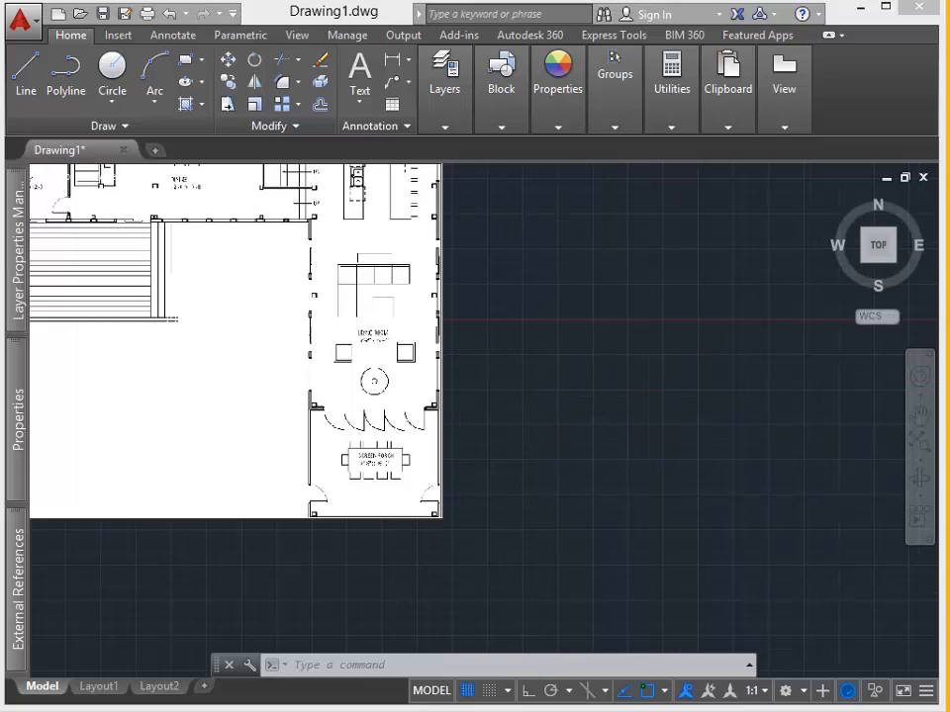
# - Try a crossing lasso near the cyan lines beside the floor plan, and select the lowest diagonal line with a crossing window
pyautogui.scroll(-2, 380, 247)
pyautogui.moveTo(744, 568)
pyautogui.mouseDown()
pyautogui.moveTo(700, 496)
pyautogui.moveTo(710, 405)
pyautogui.moveTo(643, 397)
pyautogui.moveTo(678, 324)
pyautogui.moveTo(661, 297)
pyautogui.mouseUp()
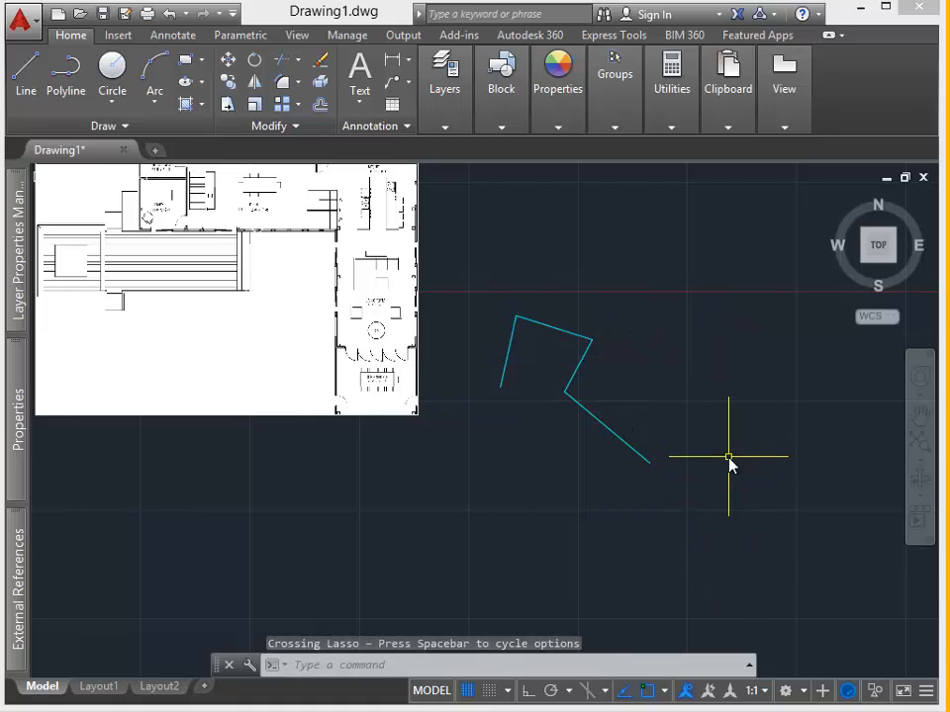
pyautogui.scroll(4, 740, 539)
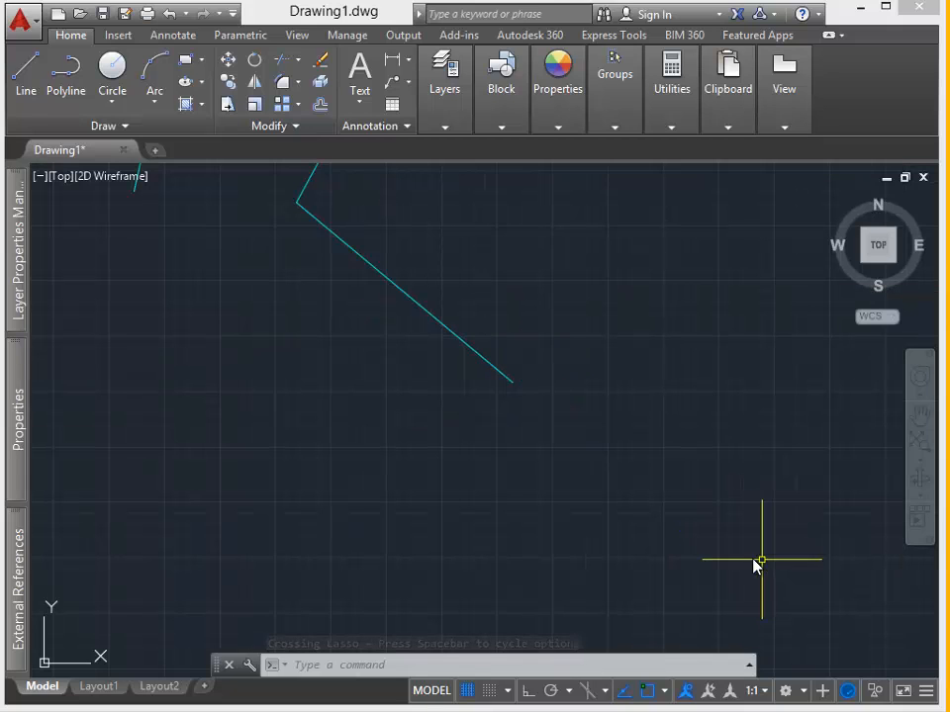
pyautogui.click(717, 535)
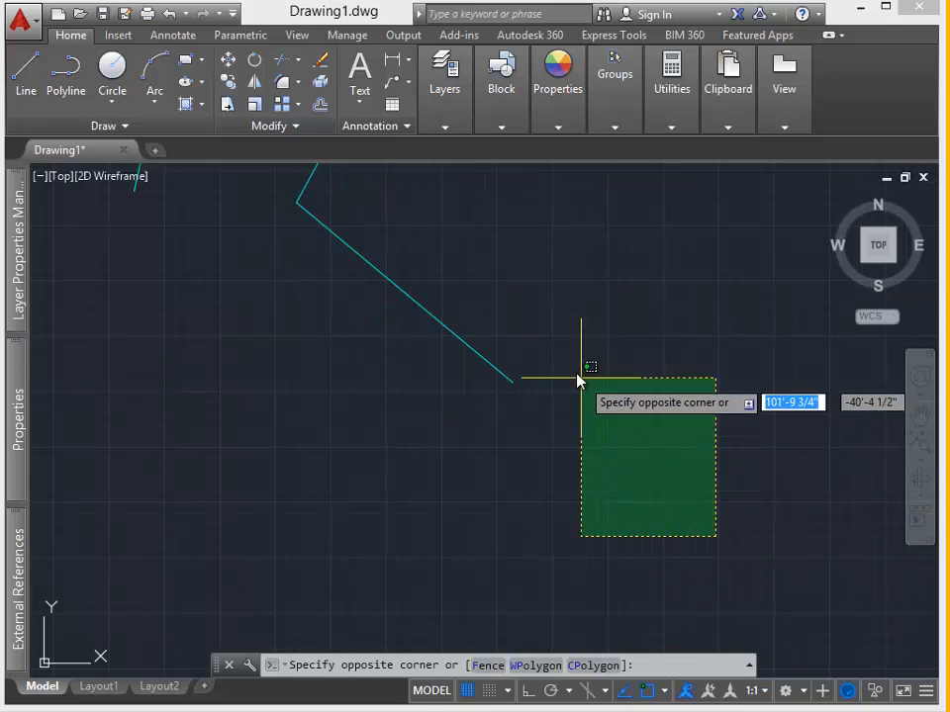
pyautogui.click(478, 255)
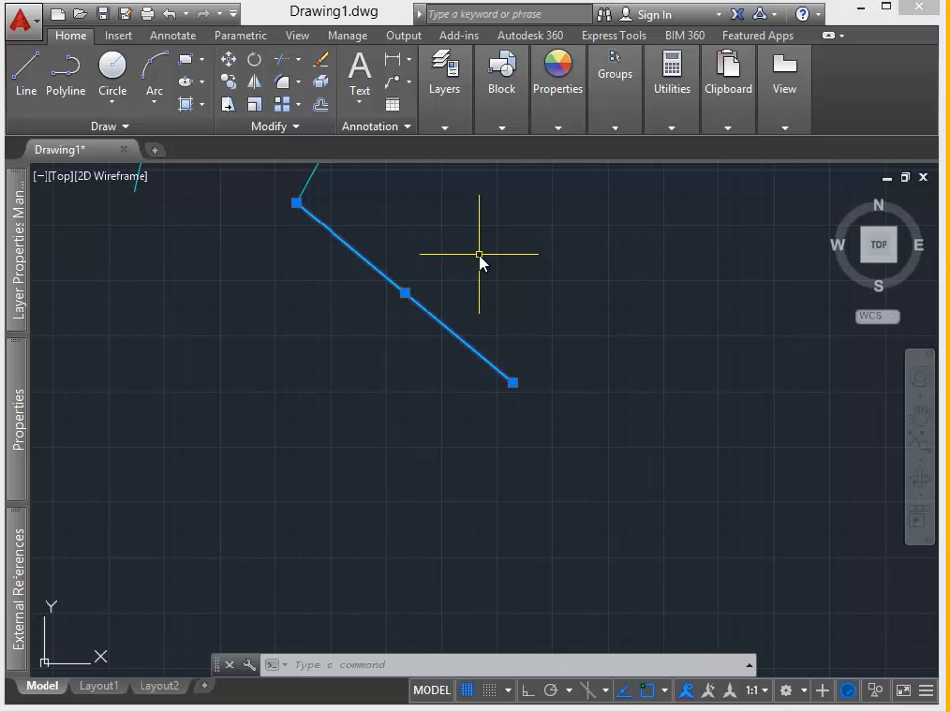
# - Try a crossing window over the three lower cyan lines and an enclosing window around the leftmost cyan line
pyautogui.scroll(1, 594, 386)
pyautogui.scroll(-6, 640, 430)
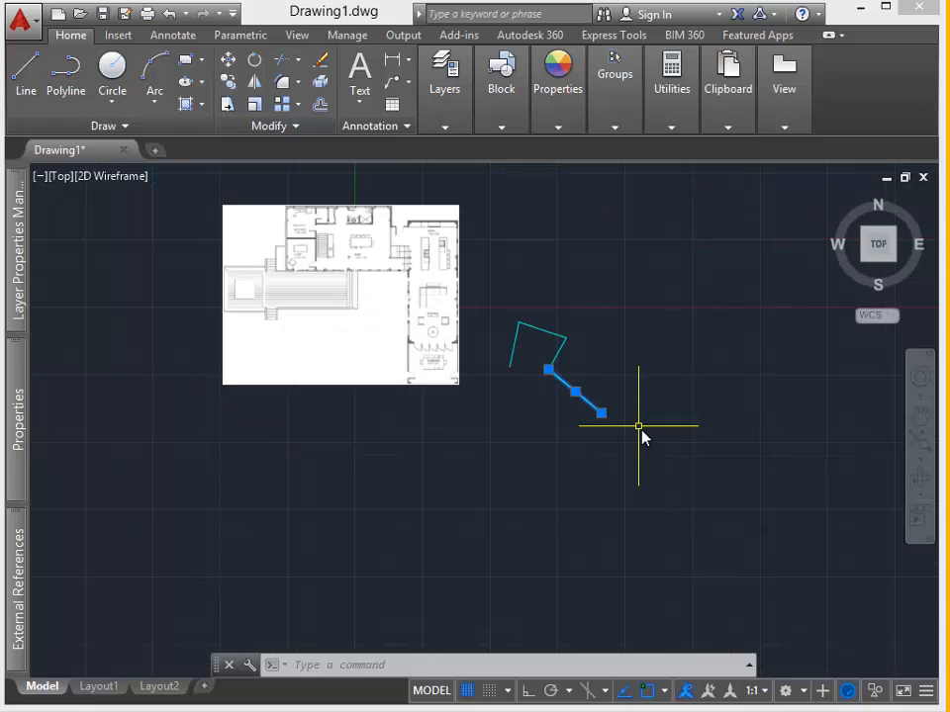
pyautogui.click(690, 432)
pyautogui.press('Escape')
pyautogui.press('Escape')
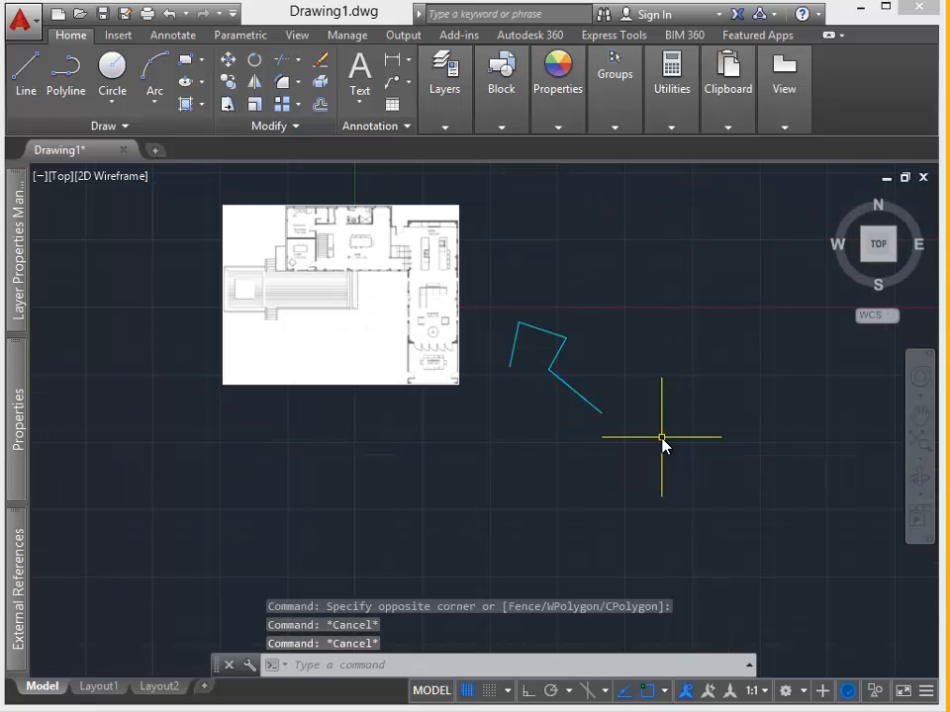
pyautogui.click(662, 438)
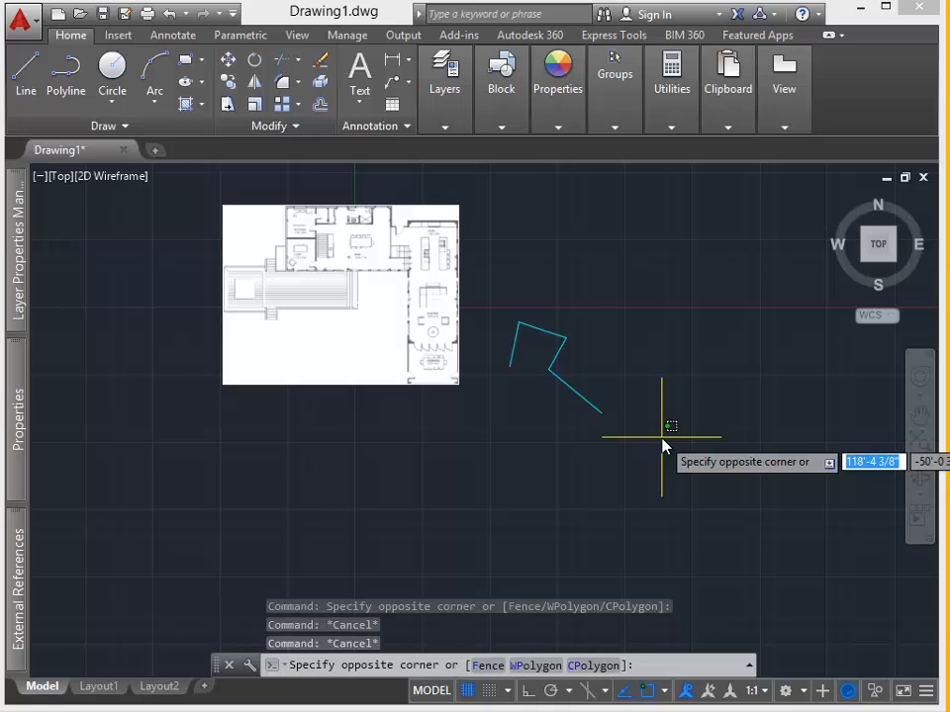
pyautogui.click(551, 310)
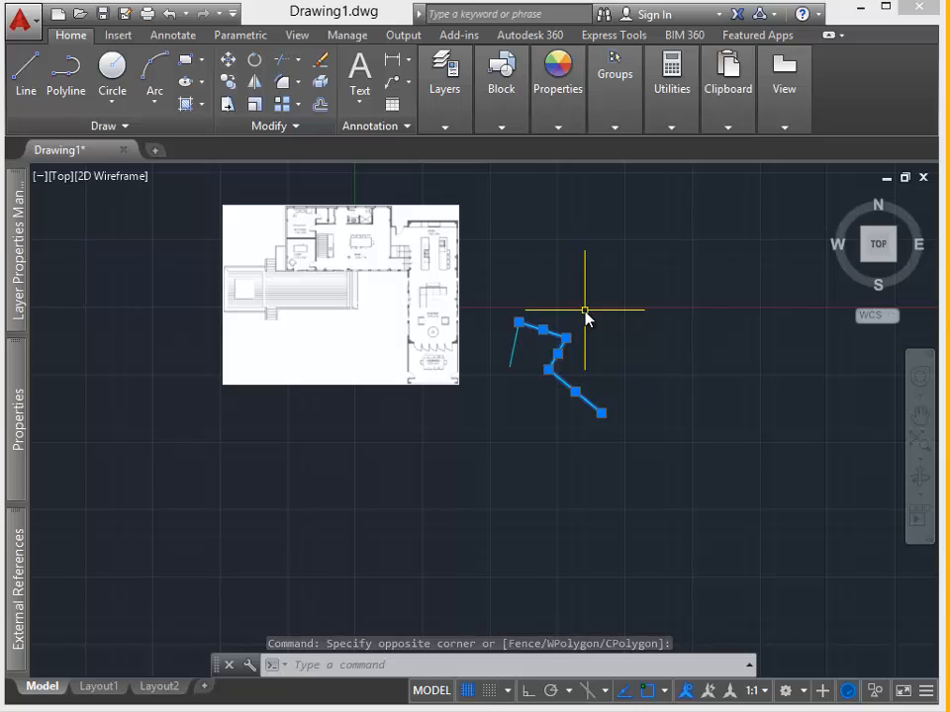
pyautogui.scroll(2, 596, 394)
pyautogui.press('Escape')
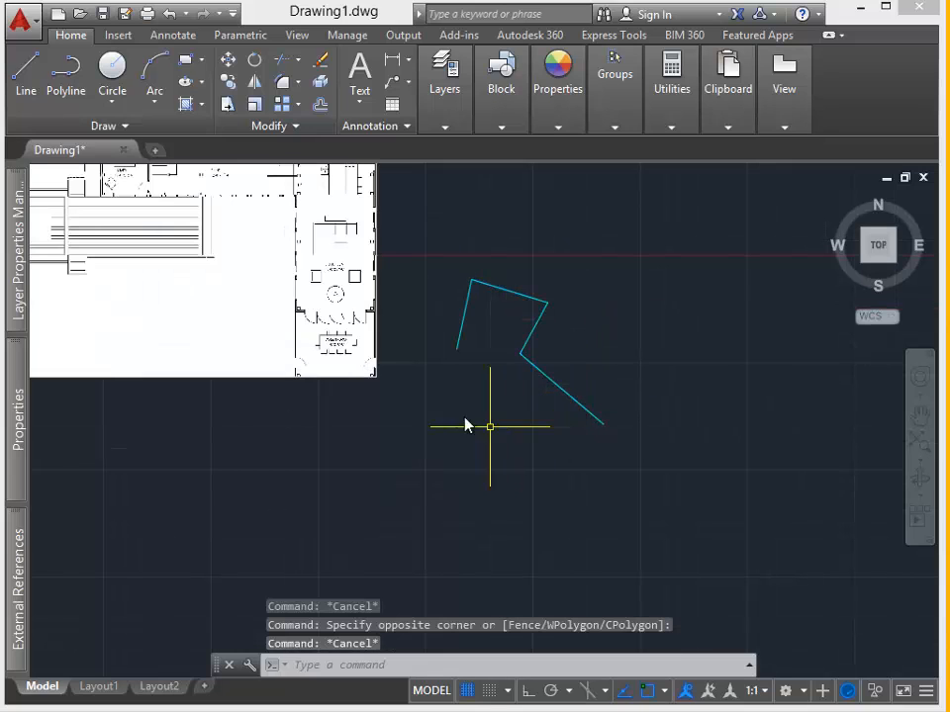
pyautogui.click(403, 426)
pyautogui.click(507, 277)
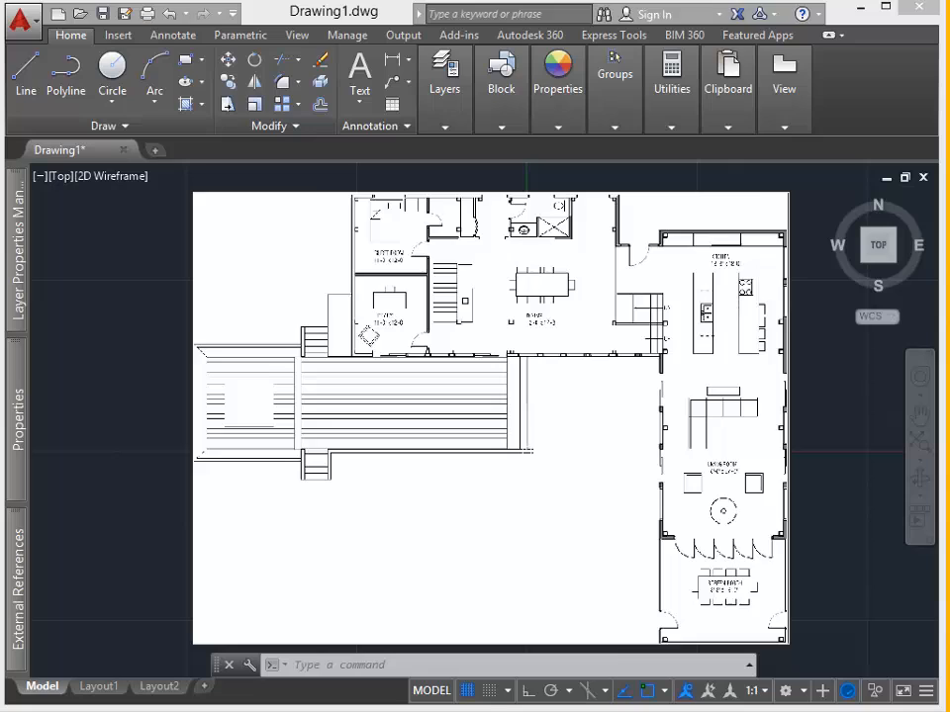
# - Select the floor plan image with a crossing window and assign it to the Z-image layer
pyautogui.click(840, 617)
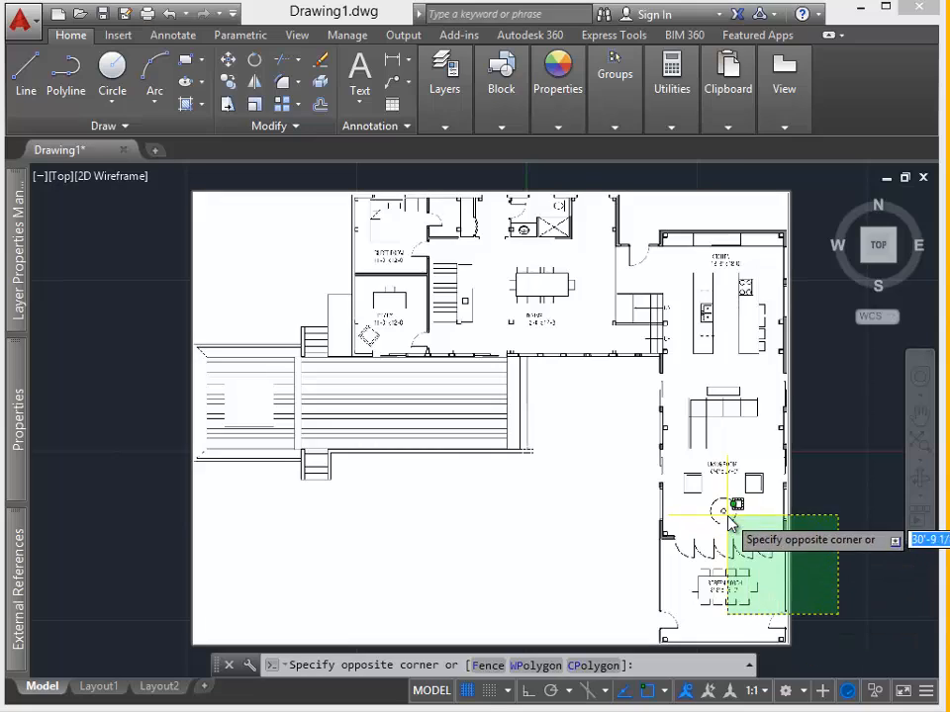
pyautogui.click(727, 515)
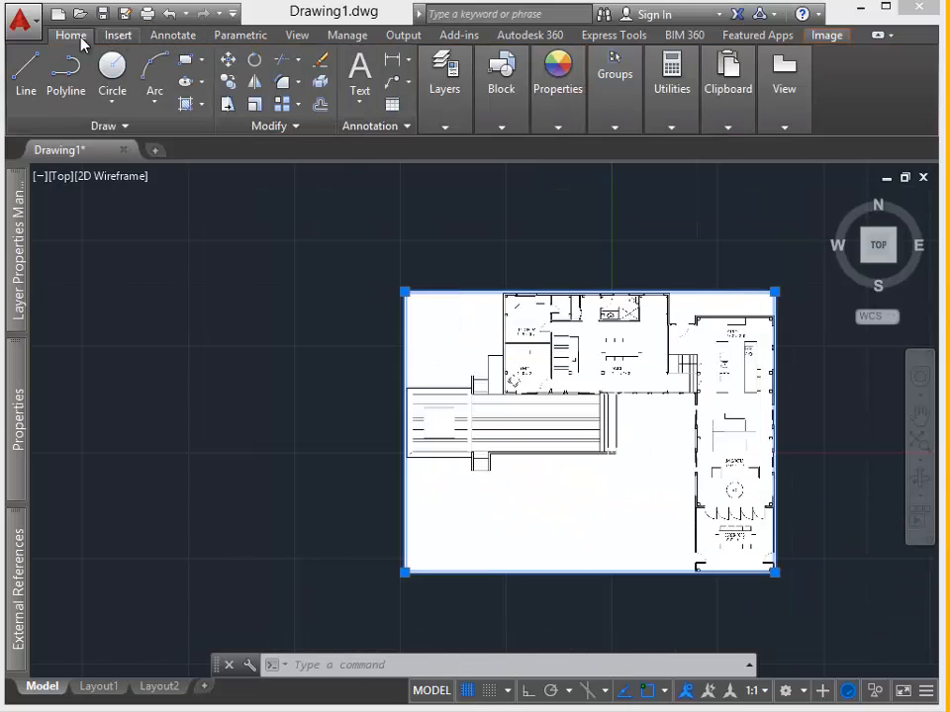
pyautogui.click(444, 98)
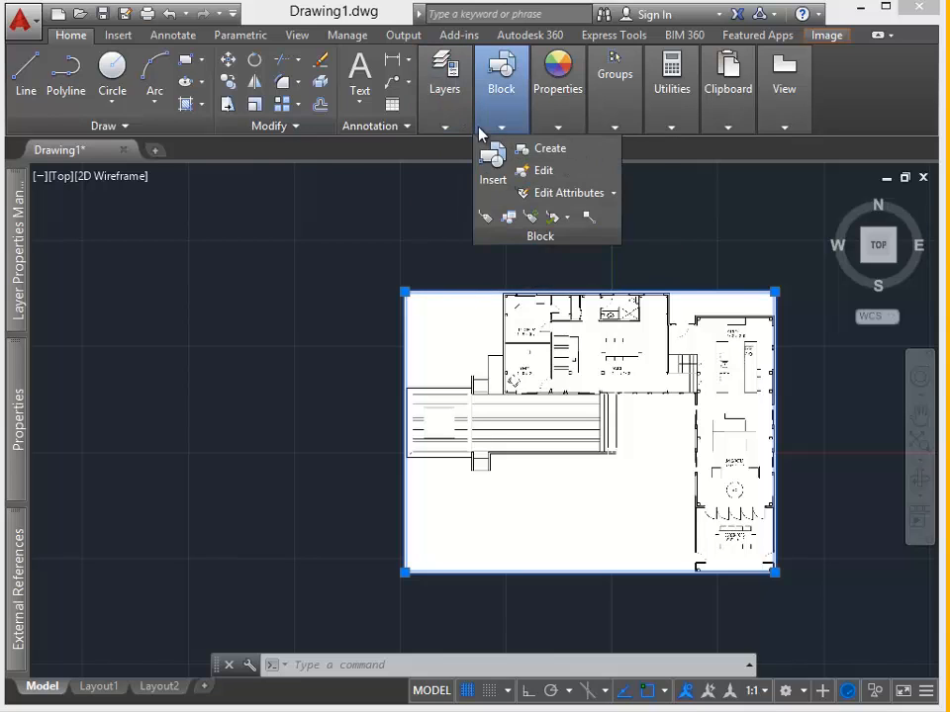
pyautogui.moveTo(444, 99)
pyautogui.click(607, 156)
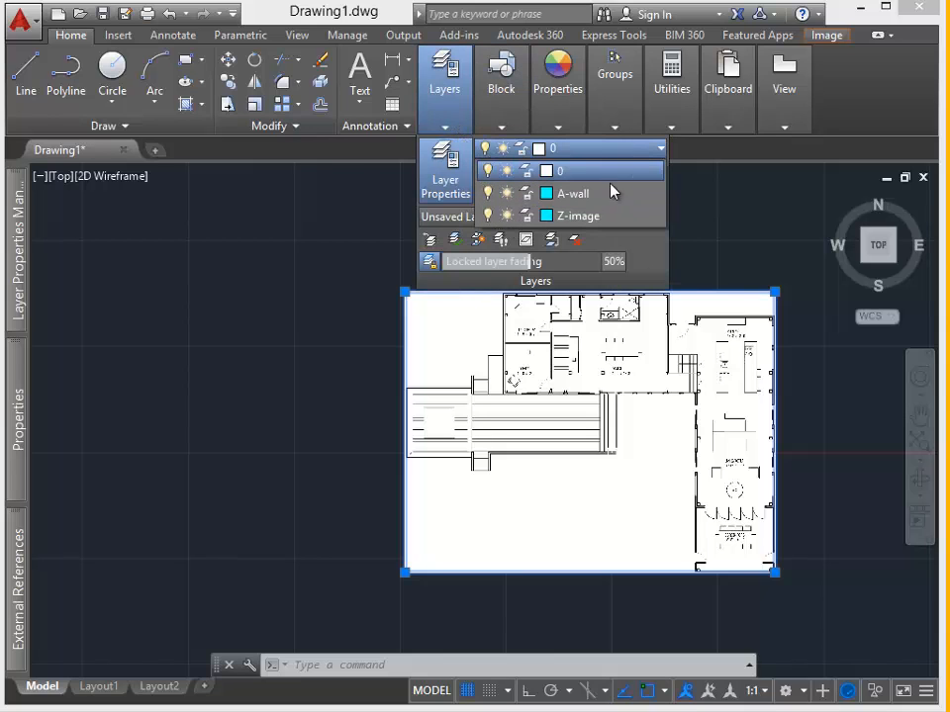
pyautogui.click(596, 217)
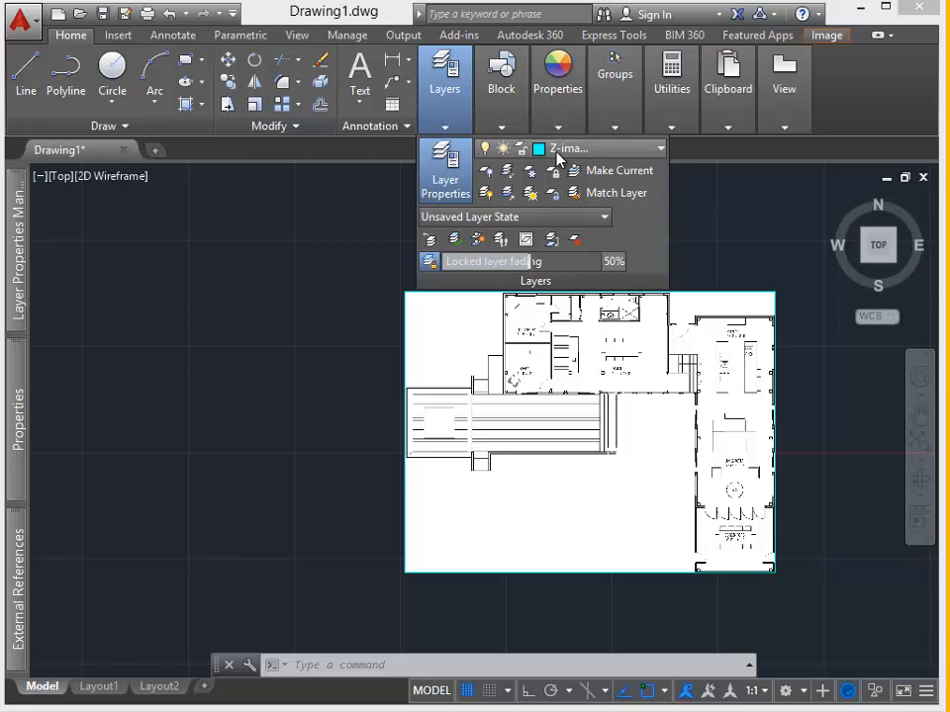
# - Set the Z-image layer's colour to index colour 200
pyautogui.moveTo(17, 277)
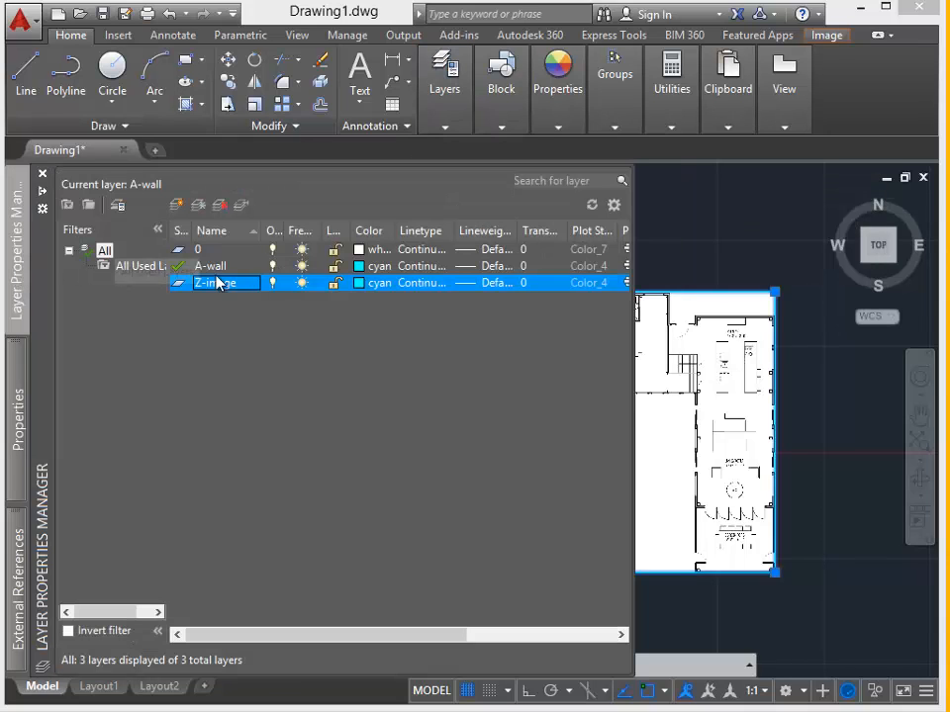
pyautogui.click(362, 283)
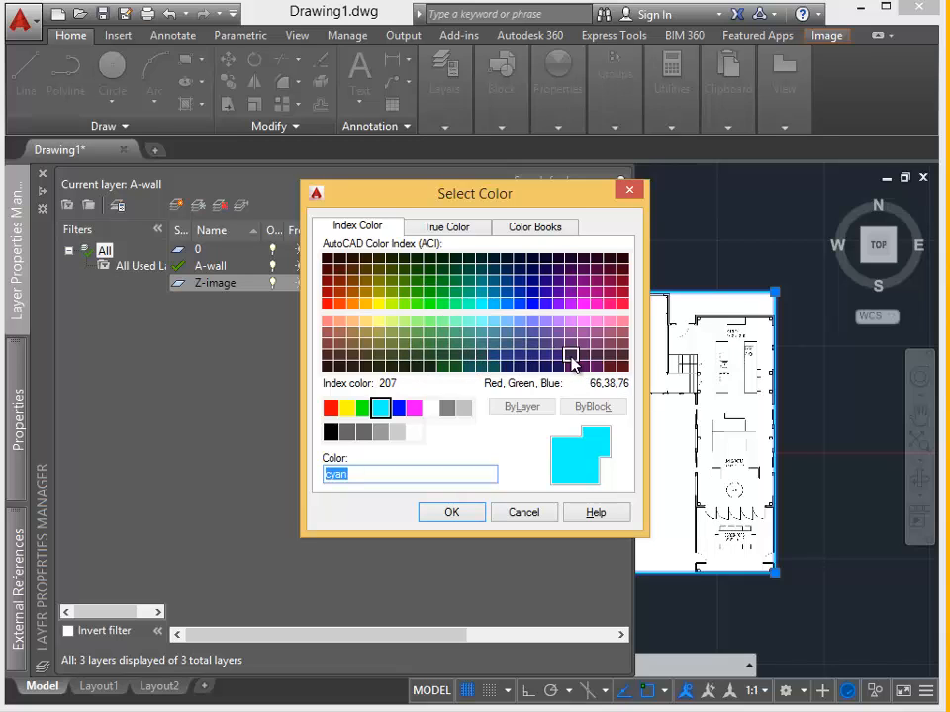
pyautogui.click(571, 303)
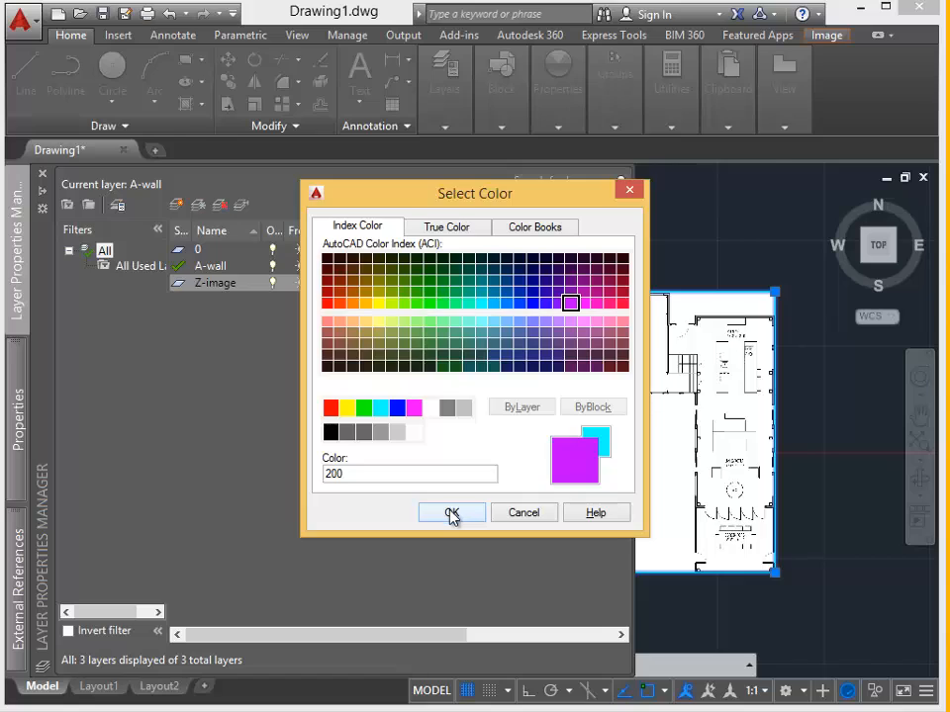
pyautogui.click(451, 513)
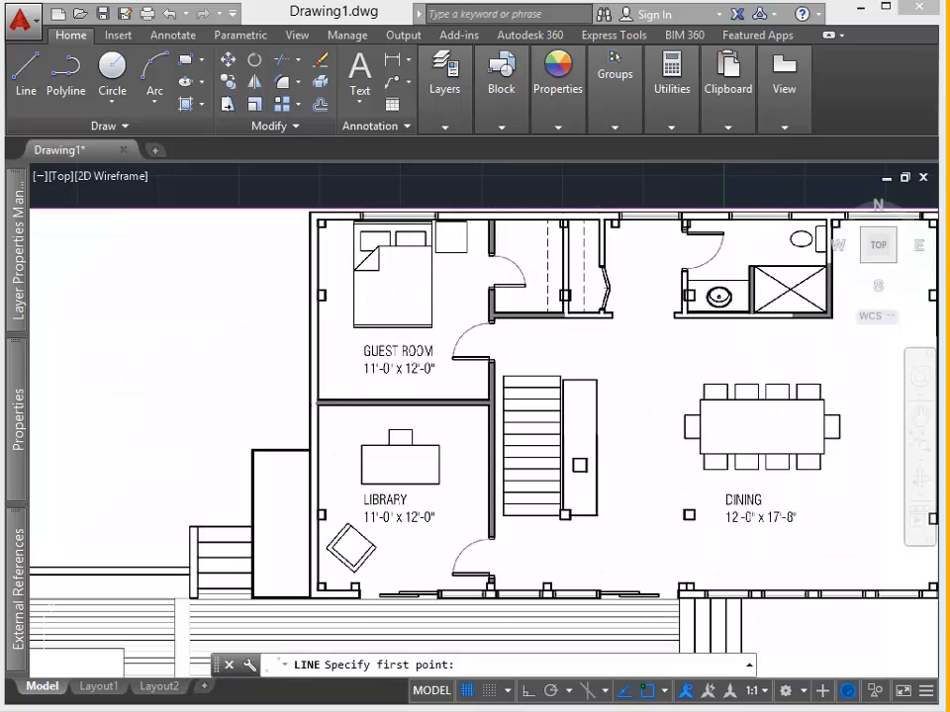
# - Draw a vertical line with Ortho on along the inner face of the guest room's exterior wall, extending past both ends
pyautogui.click(25, 84)
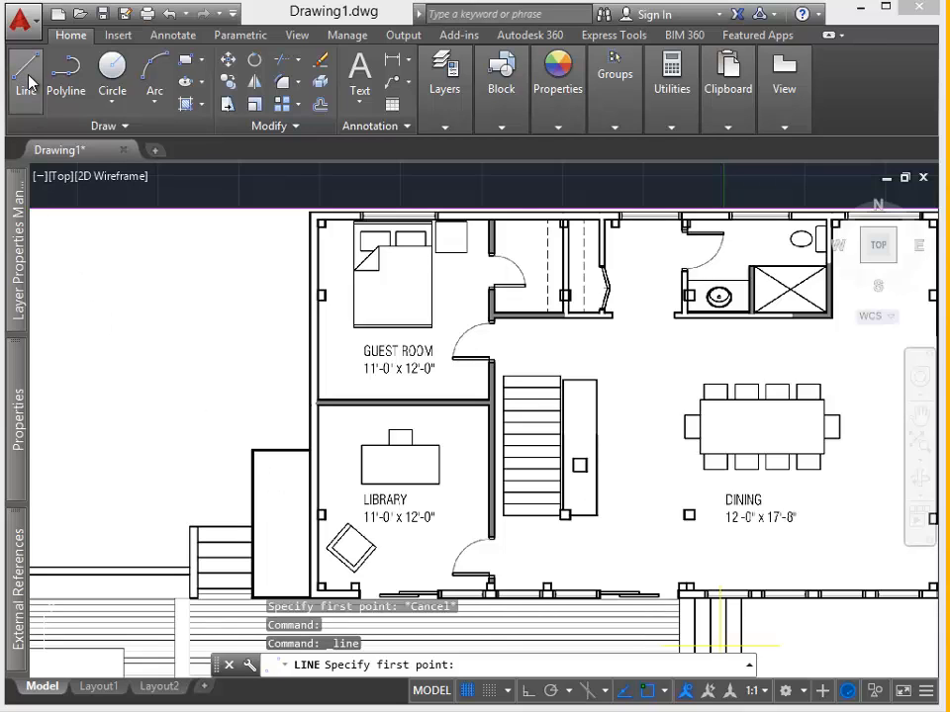
pyautogui.click(318, 191)
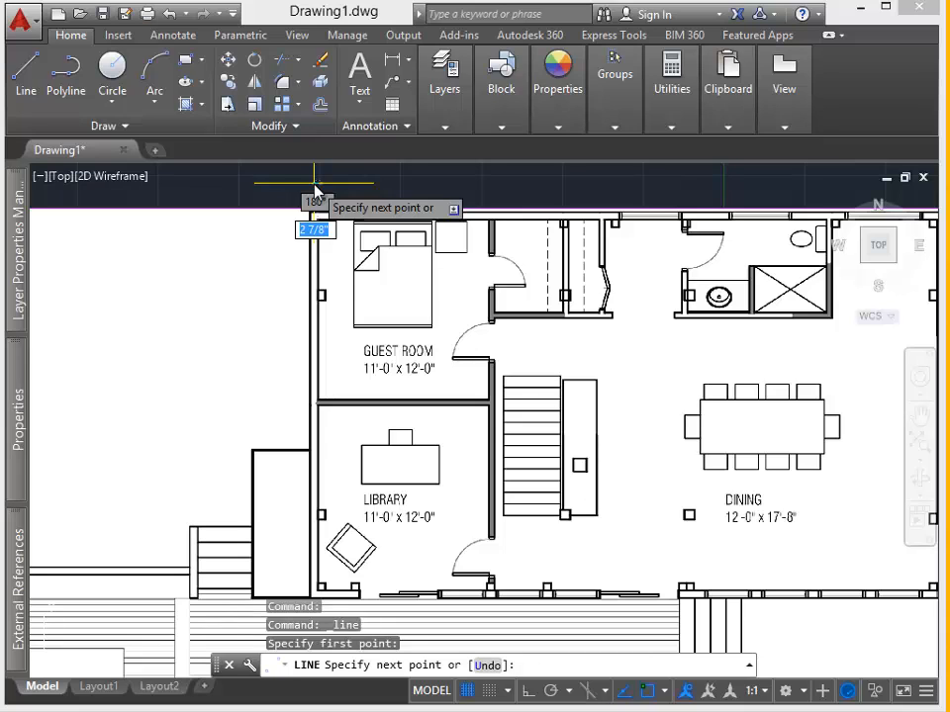
pyautogui.scroll(-4, 314, 193)
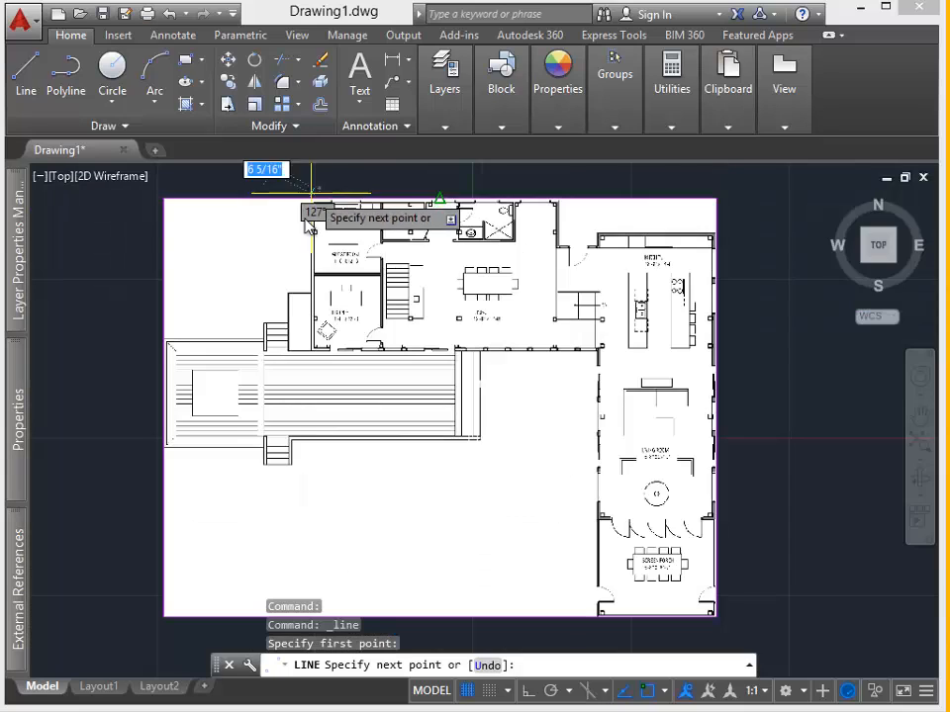
pyautogui.press('F8')
pyautogui.keyDown('shift'); pyautogui.click(308, 374); pyautogui.keyUp('shift')
pyautogui.press('Return')
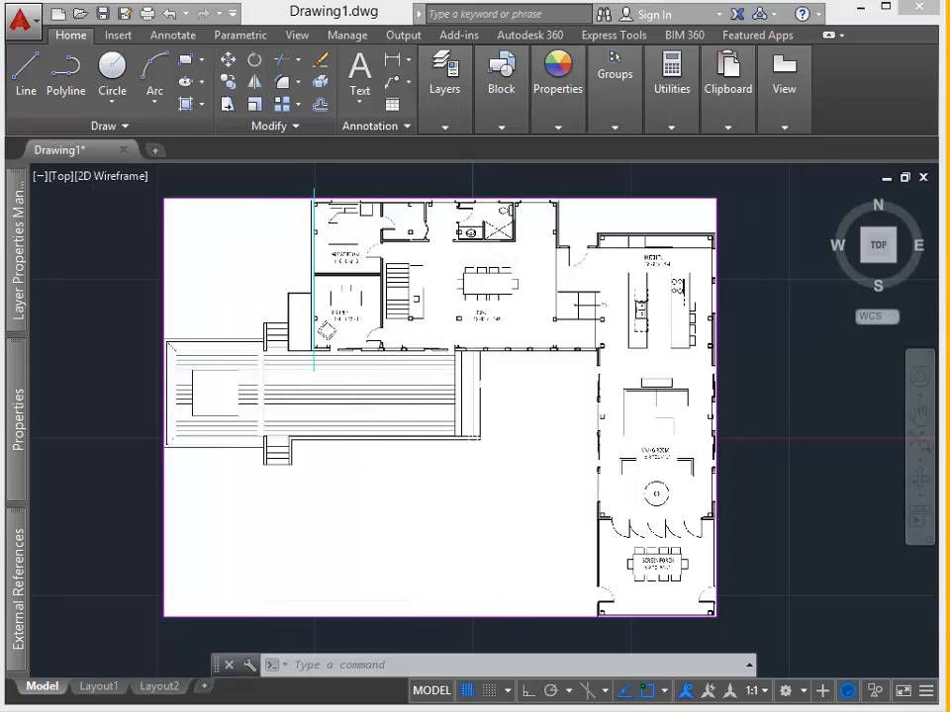
# - Measure the library's width horizontally from the cyan wall line to the inner face of the wall beside the stairs
pyautogui.scroll(7, 319, 230)
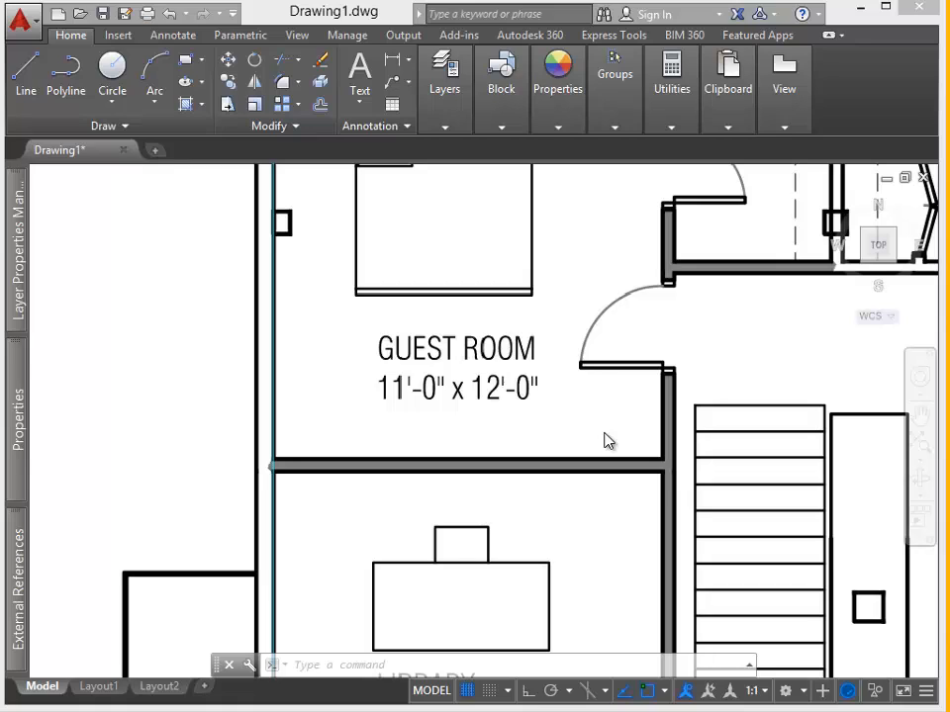
pyautogui.write('dist')
pyautogui.press('Return')
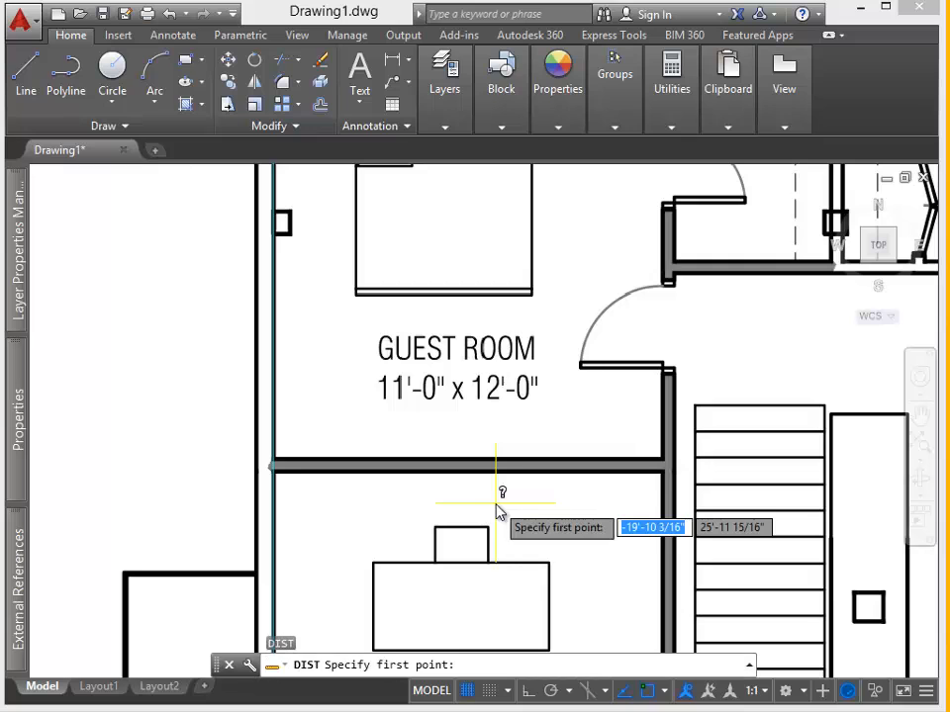
pyautogui.click(276, 487)
pyautogui.press('F8')
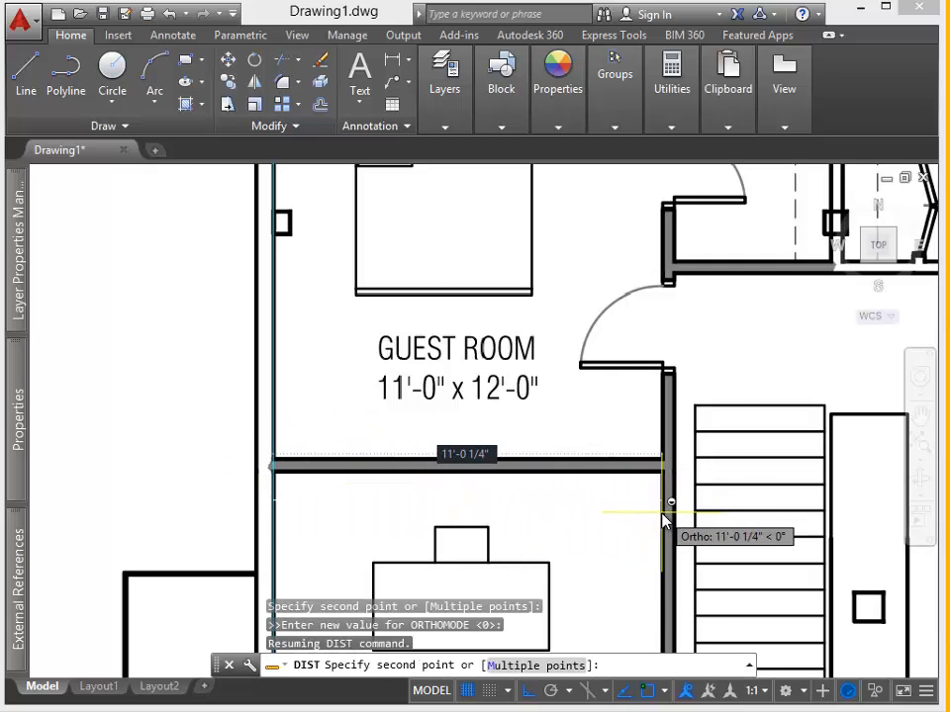
pyautogui.click(662, 517)
pyautogui.moveTo(663, 516); pyautogui.dragTo(702, 434, button='middle')
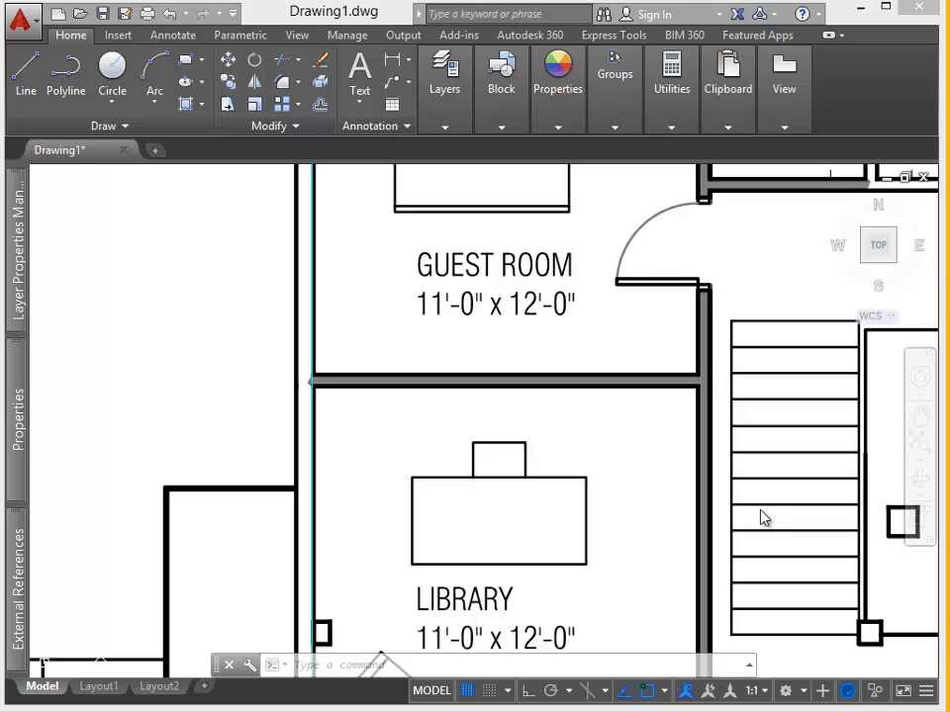
# - Offset the vertical wall line 11' to the stair side of the guest room and library
pyautogui.write('o')
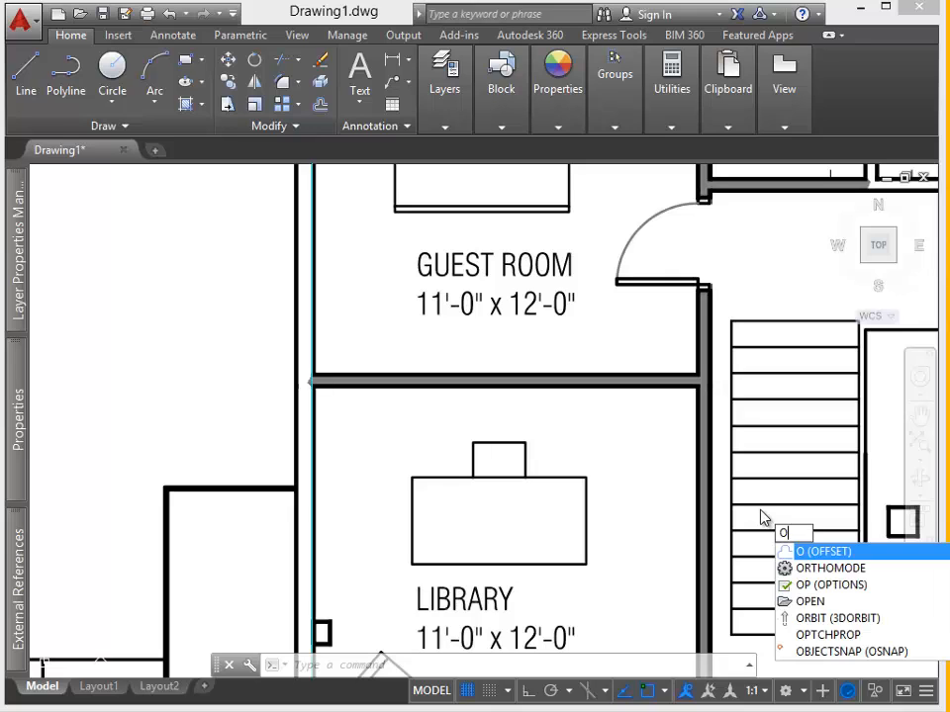
pyautogui.press('Return')
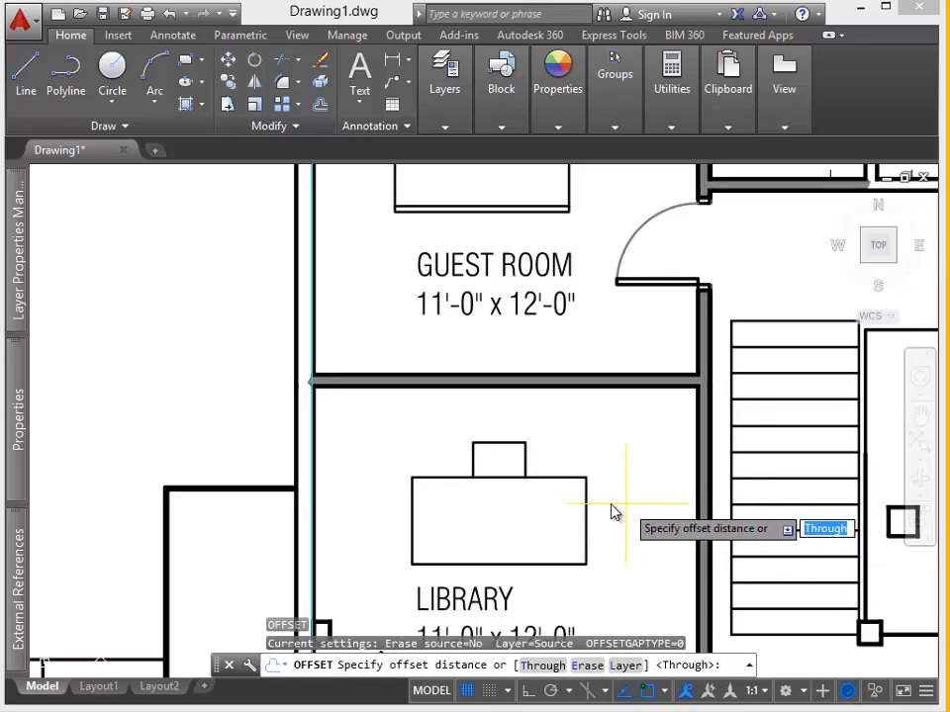
pyautogui.write('1')
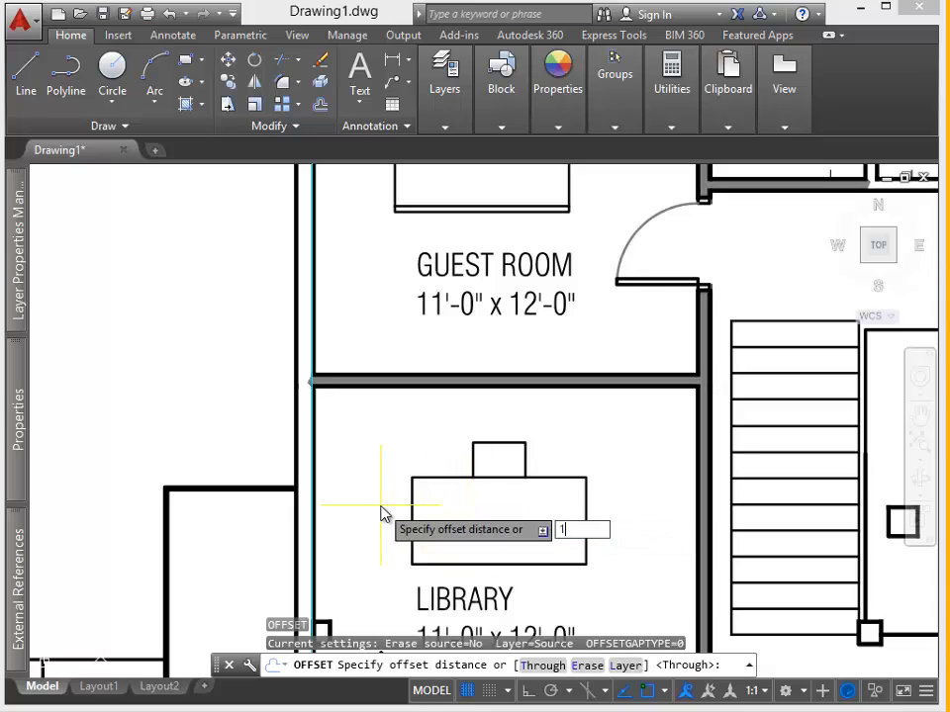
pyautogui.write("1'")
pyautogui.press('Return')
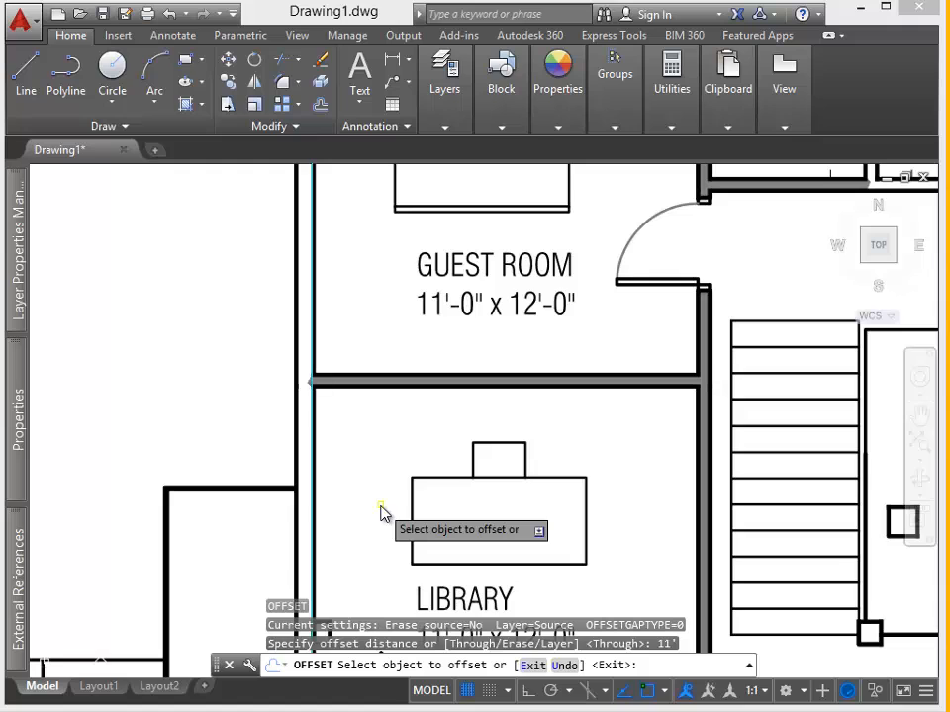
pyautogui.click(313, 476)
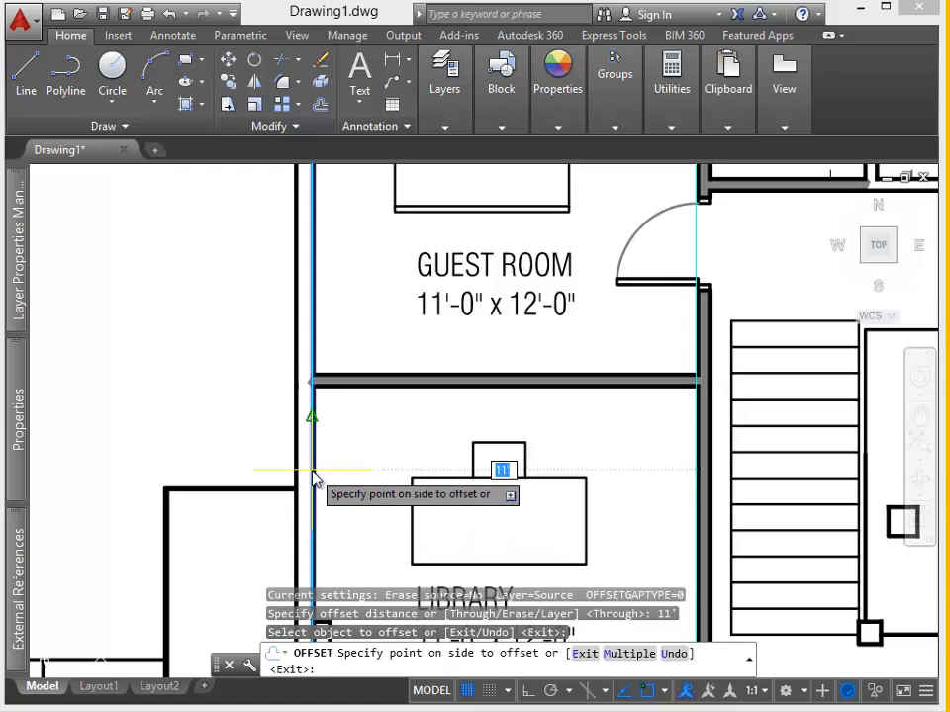
pyautogui.click(638, 483)
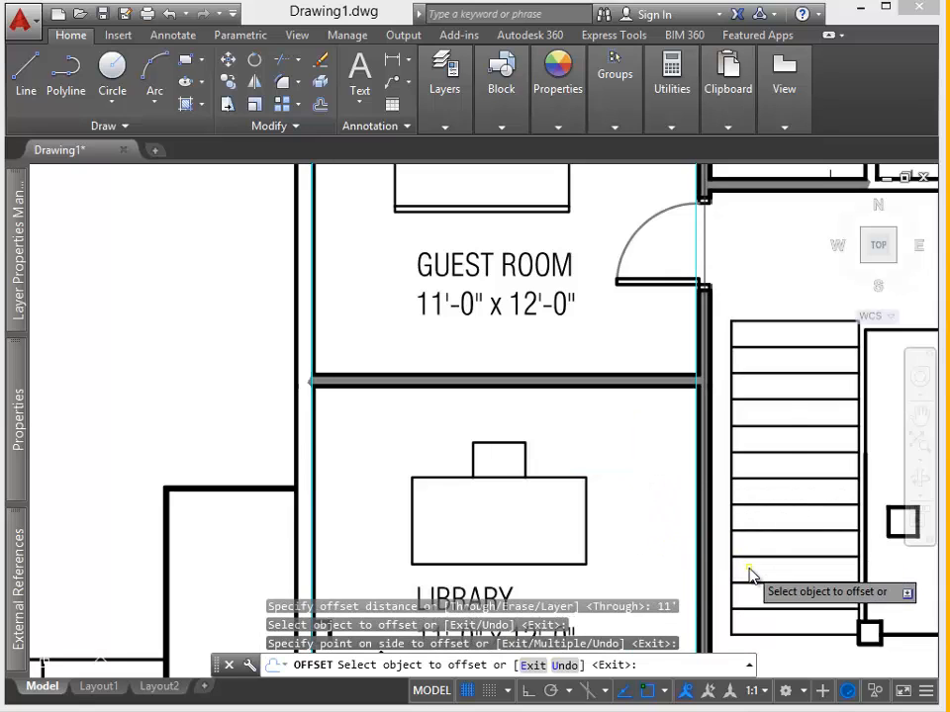
# - Narrow the Layer Properties Manager palette, and freeze and thaw the Z-image layer to check the traced lines
pyautogui.scroll(-4, 644, 437)
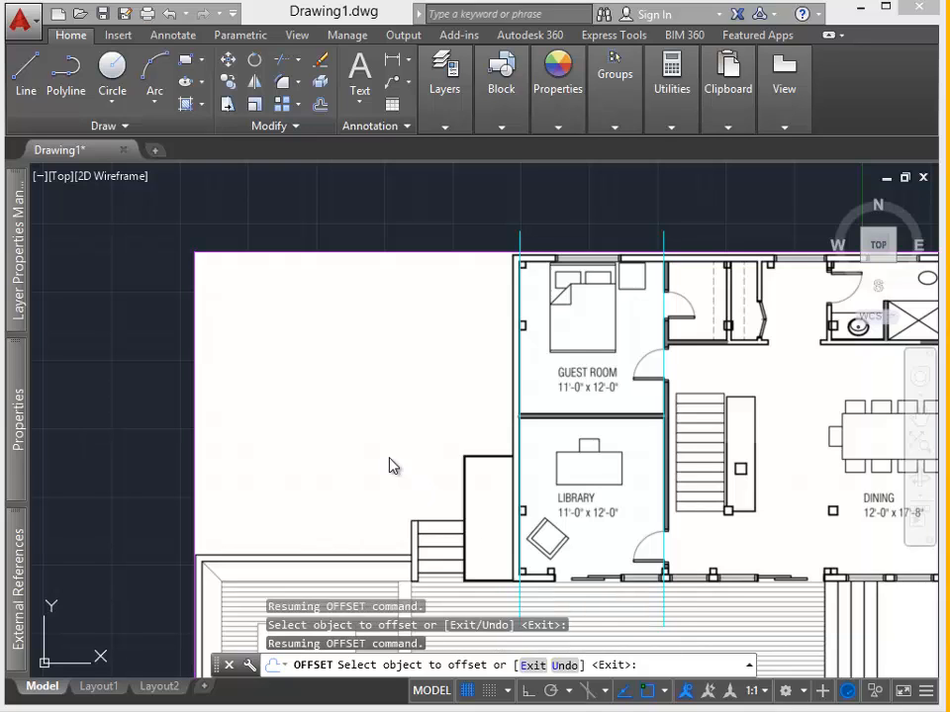
pyautogui.moveTo(27, 266)
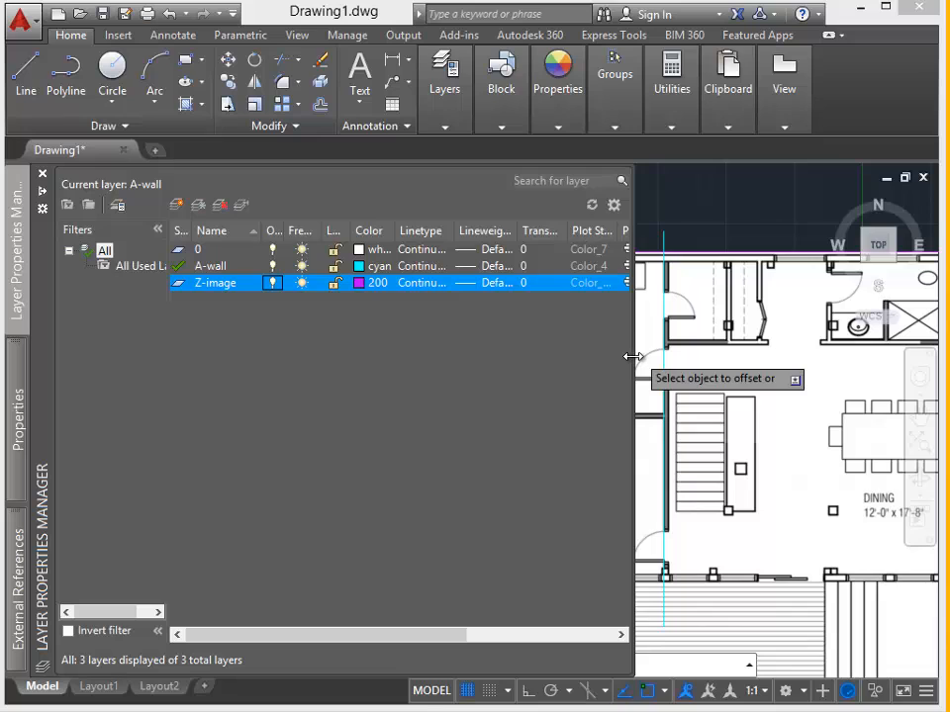
pyautogui.moveTo(629, 365)
pyautogui.mouseDown()
pyautogui.moveTo(466, 346)
pyautogui.moveTo(335, 356)
pyautogui.mouseUp()
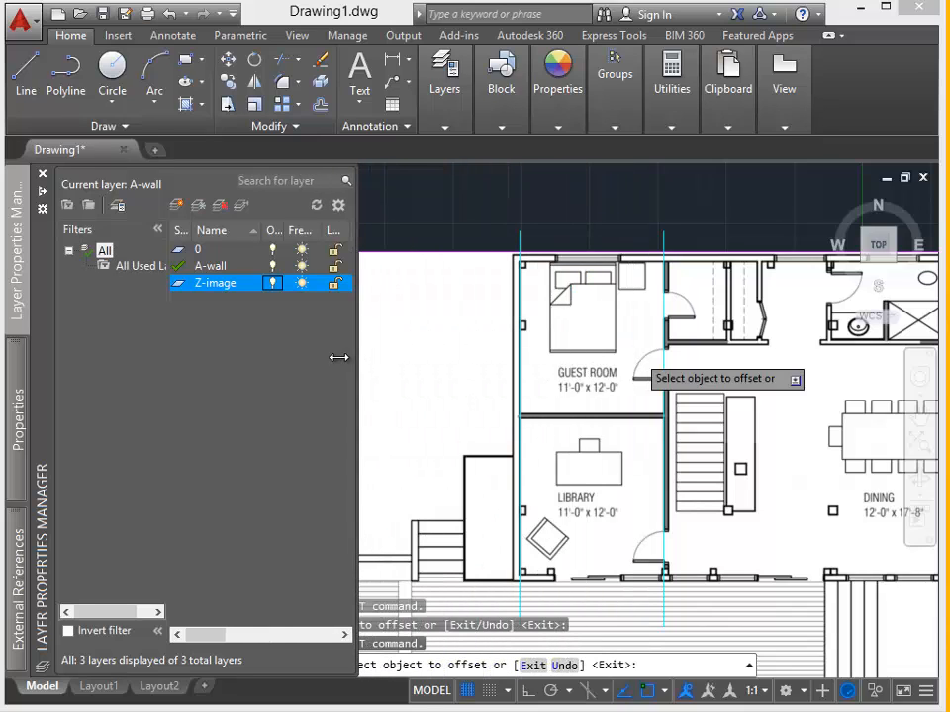
pyautogui.click(302, 284)
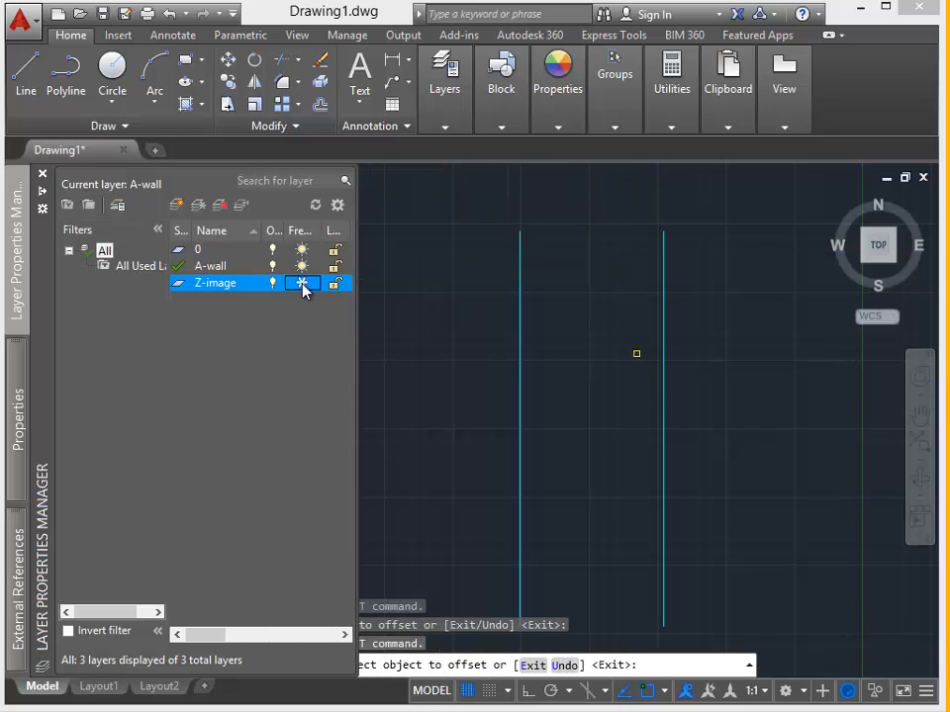
pyautogui.click(302, 284)
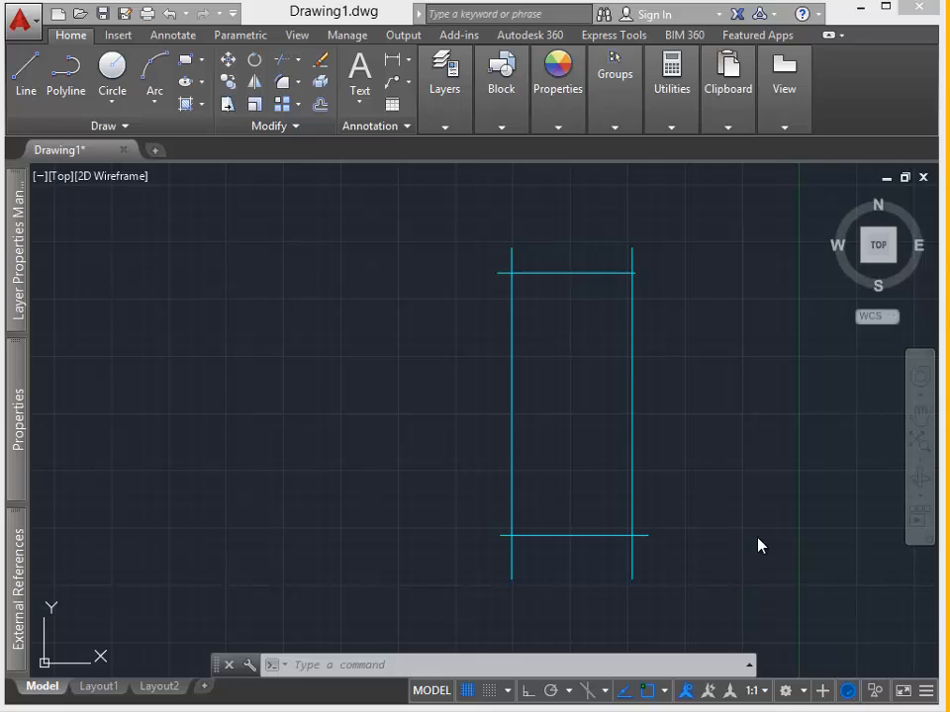
# - Fillet the lower-left corner of the wall outline with radius 0 so the vertical and horizontal lines meet
pyautogui.write('f')
pyautogui.press('Return')
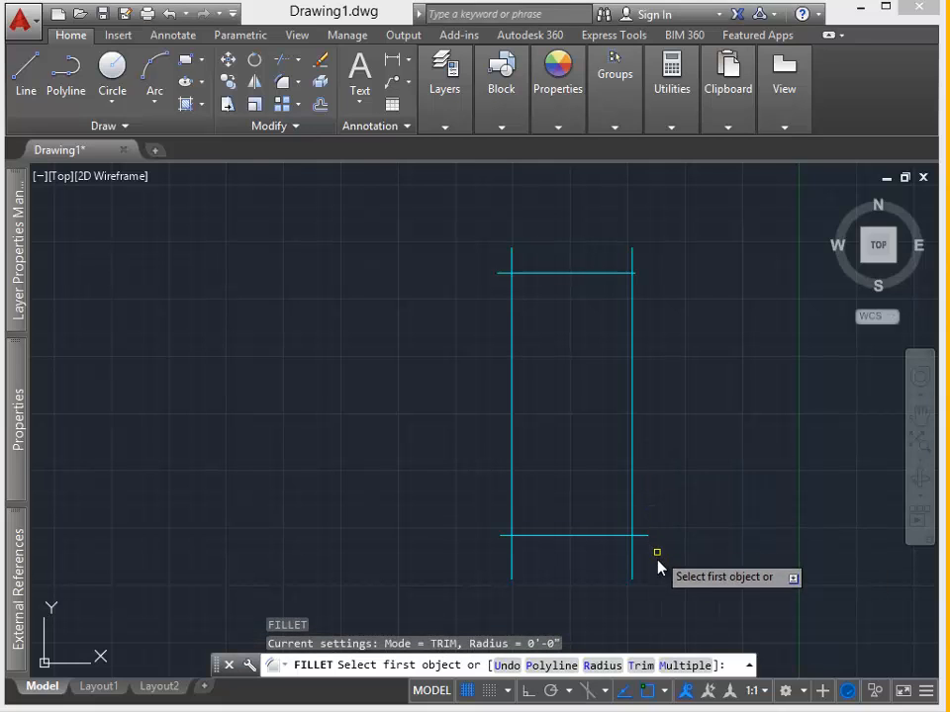
pyautogui.scroll(2, 635, 590)
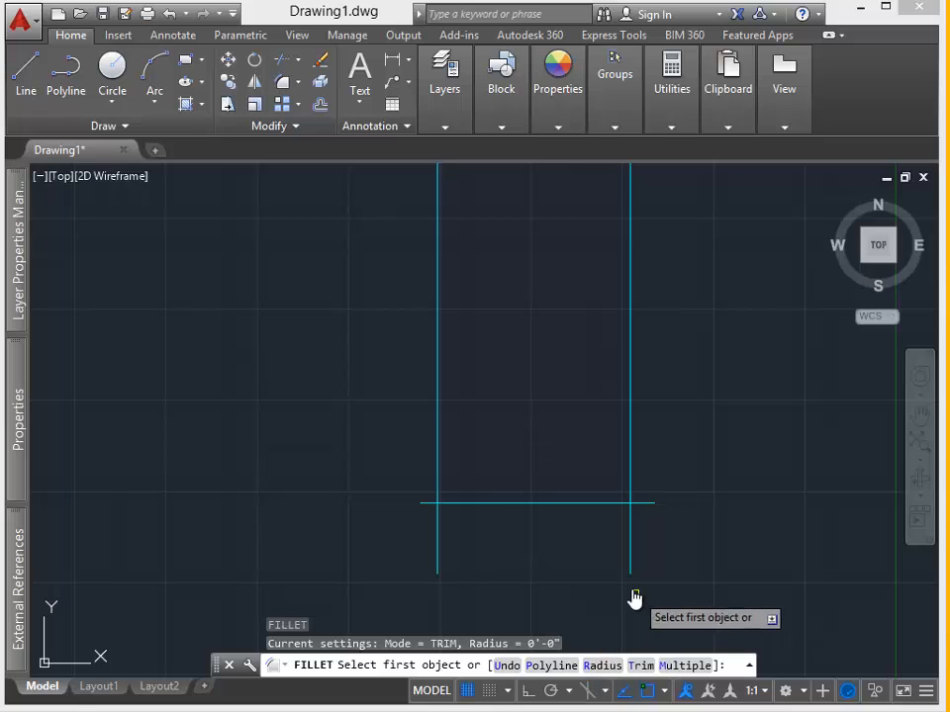
pyautogui.write('r')
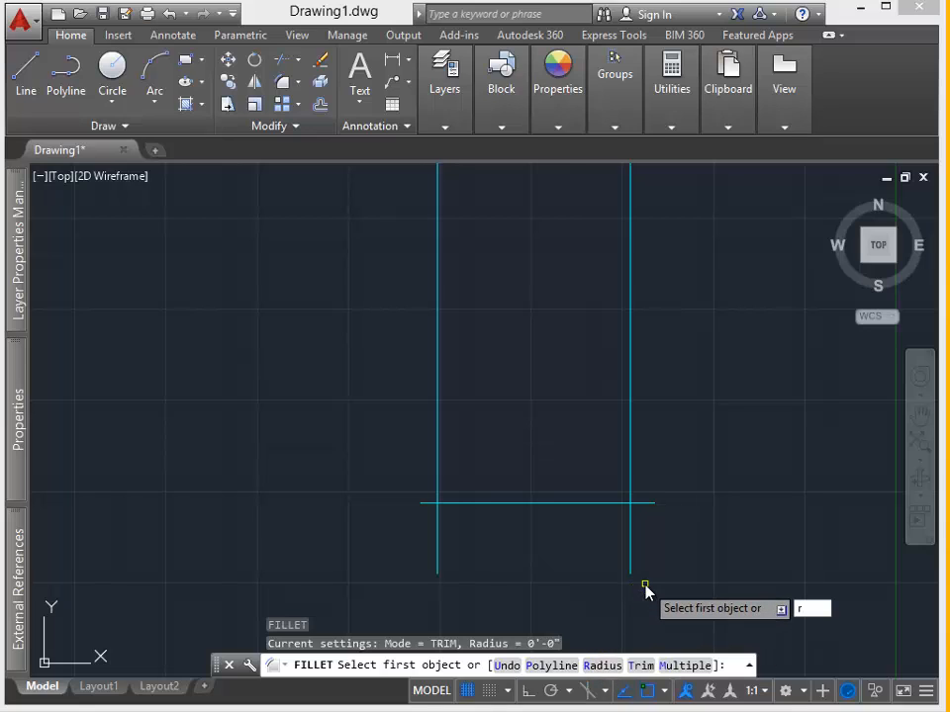
pyautogui.press('Return')
pyautogui.press('Return')
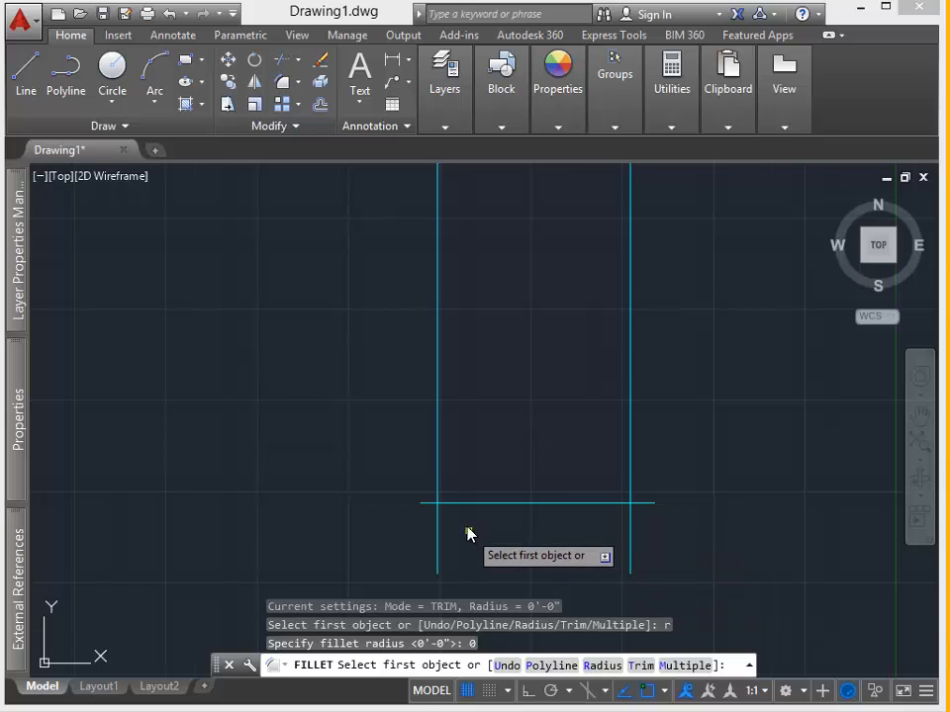
pyautogui.scroll(2, 648, 496)
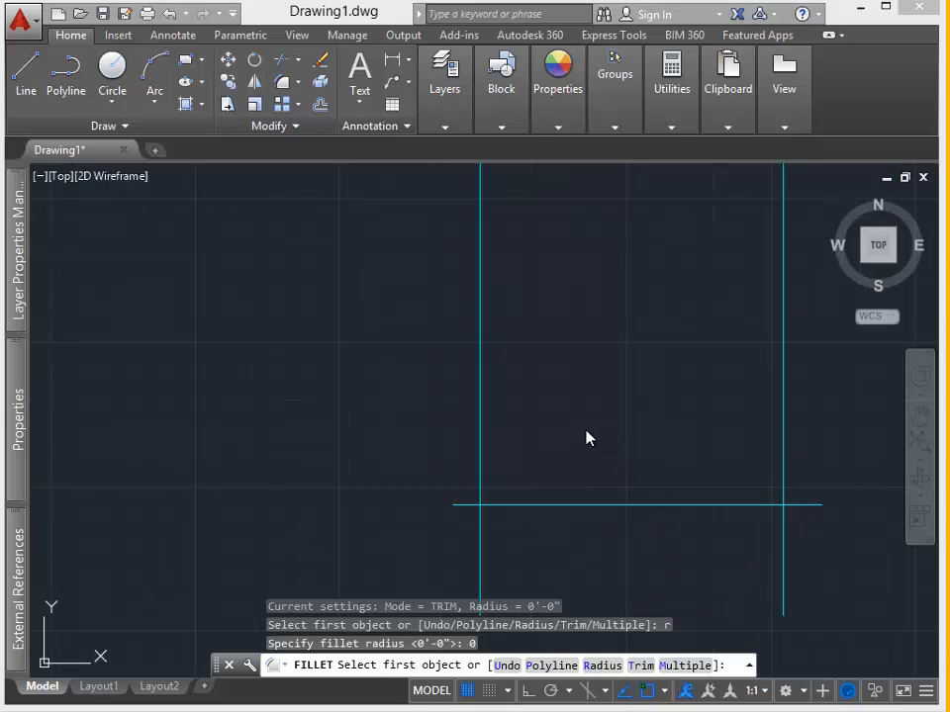
pyautogui.click(482, 456)
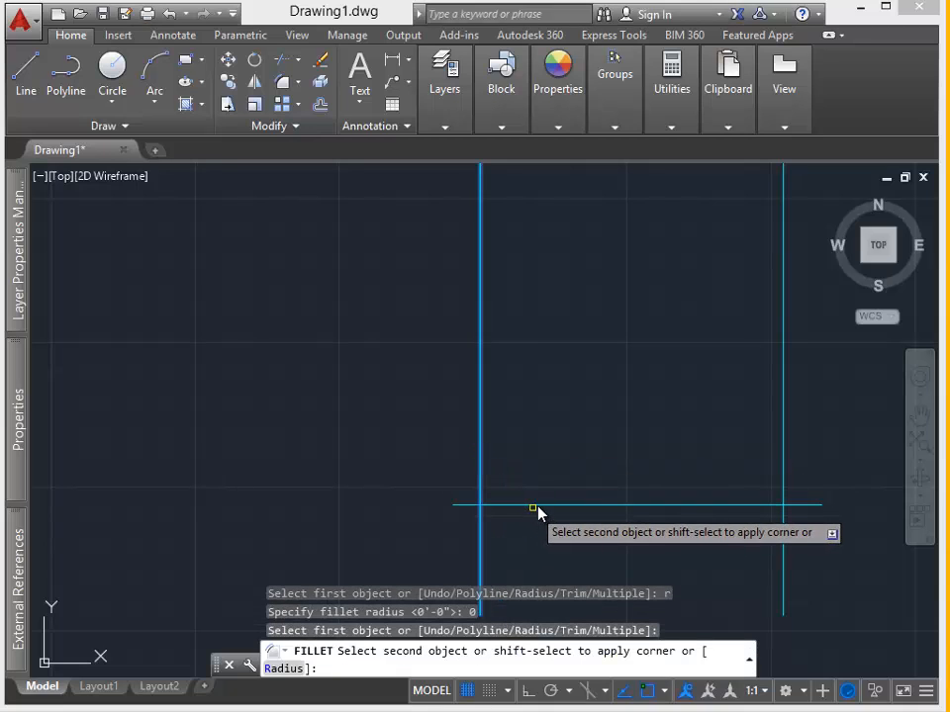
pyautogui.click(540, 505)
pyautogui.click(540, 504)
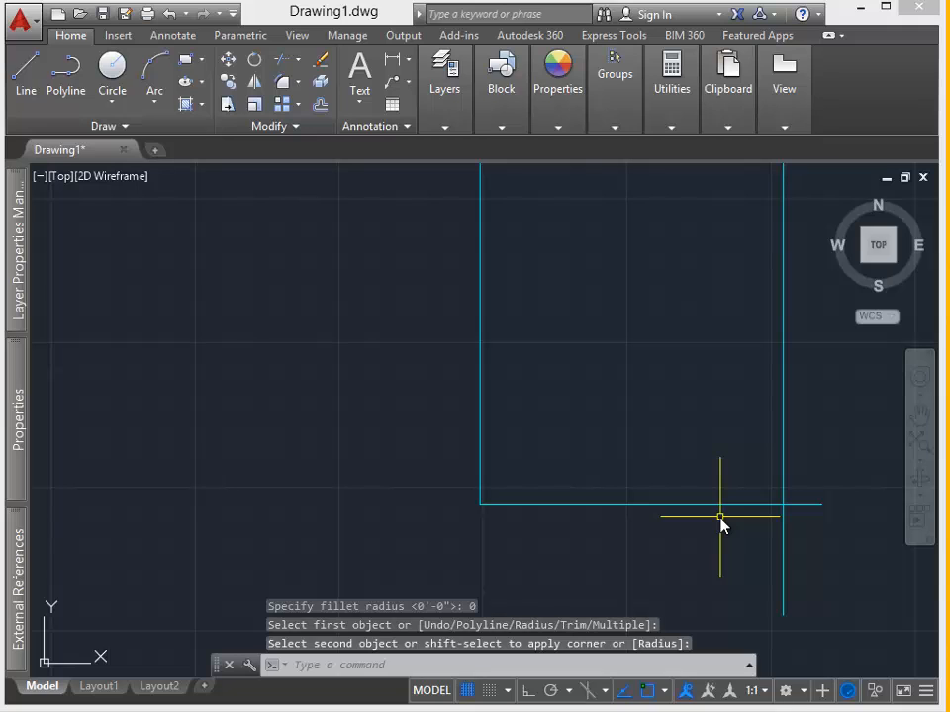
# - Fillet the lower-right corner of the wall outline between the lower horizontal line and the stair-side vertical line
pyautogui.press('Return')
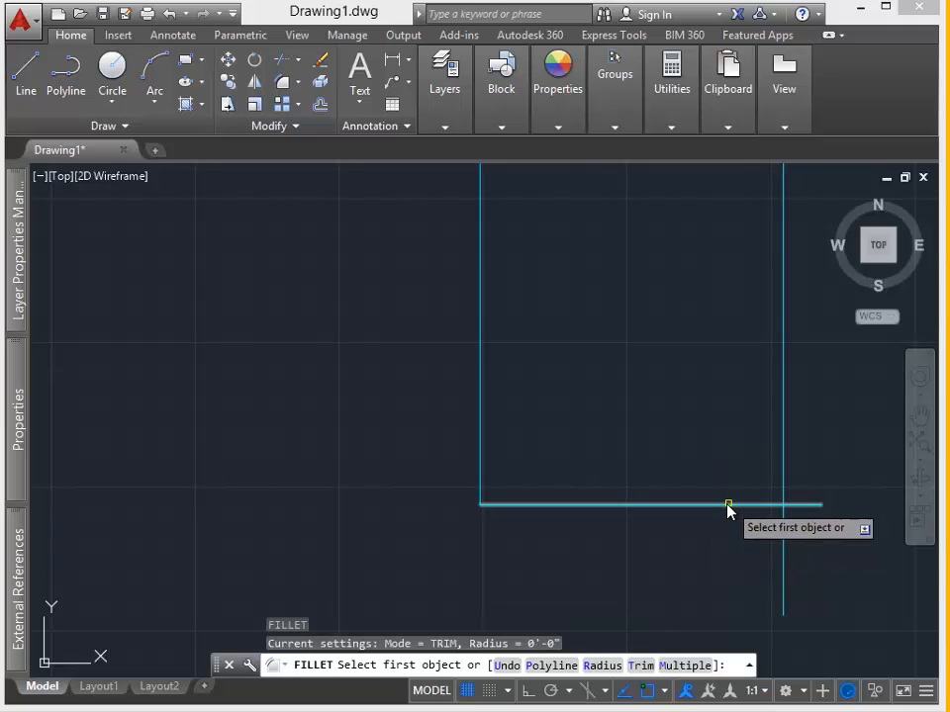
pyautogui.click(728, 505)
pyautogui.click(782, 469)
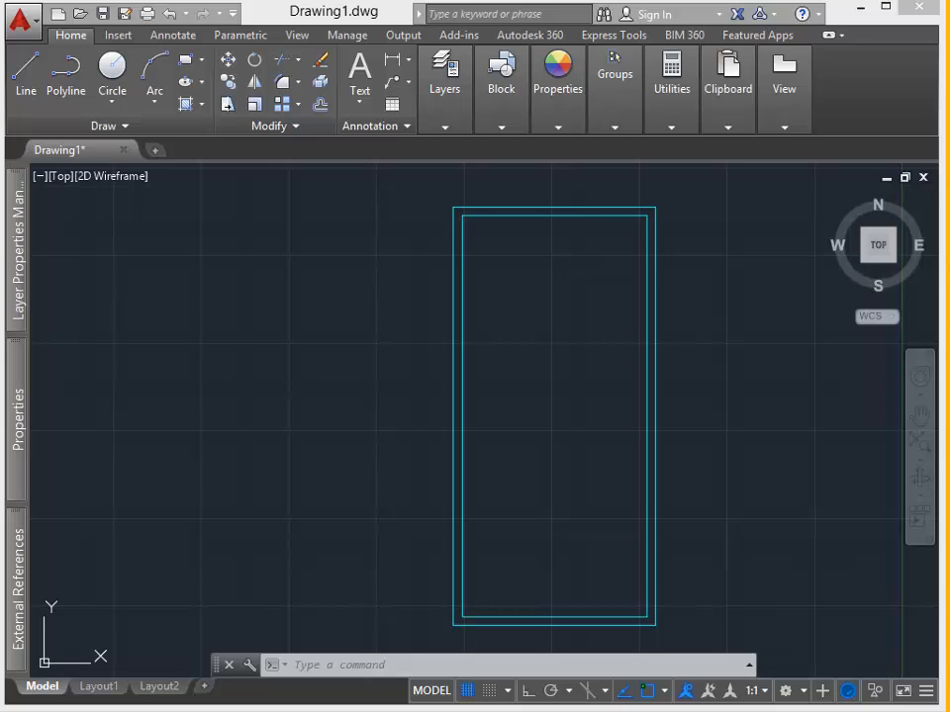
# - Undo the inner offset lines and join the four outline lines into one polyline
pyautogui.hotkey('ctrl', 'z')
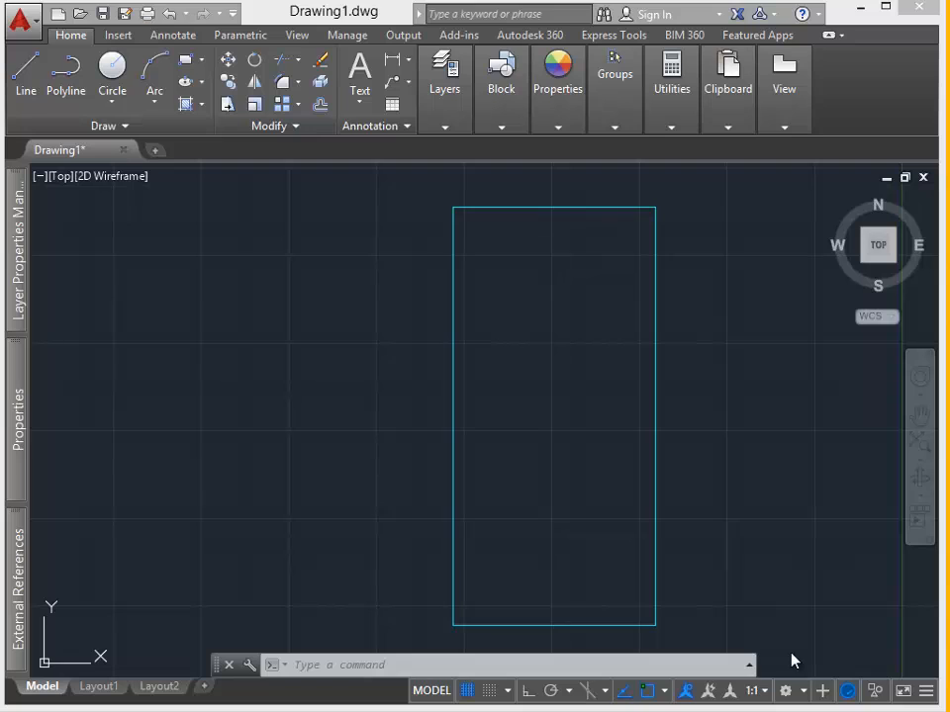
pyautogui.click(718, 641)
pyautogui.click(388, 223)
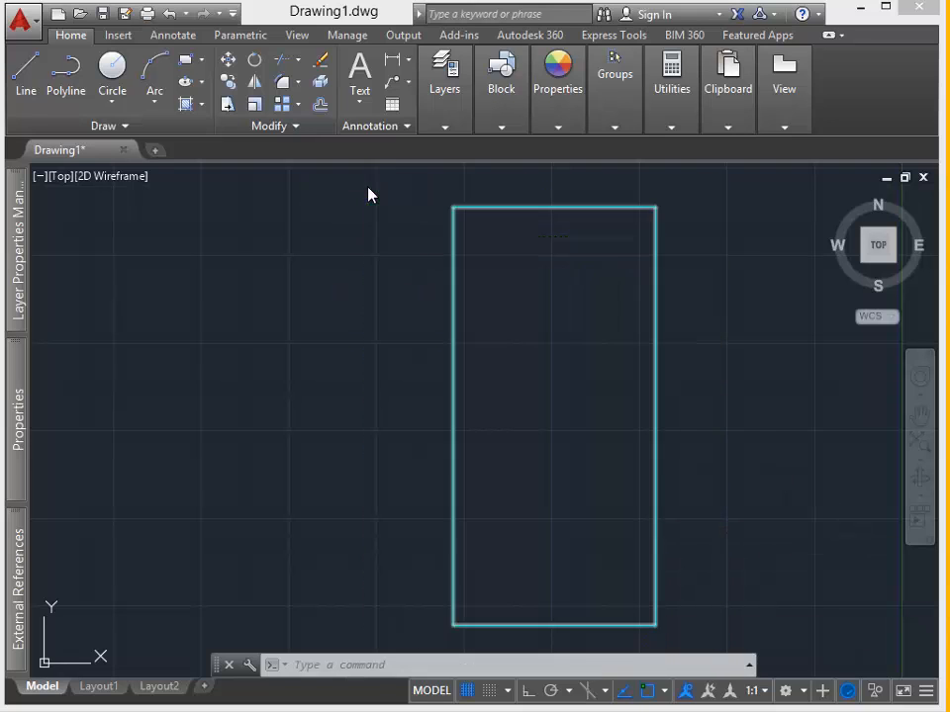
pyautogui.write('J')
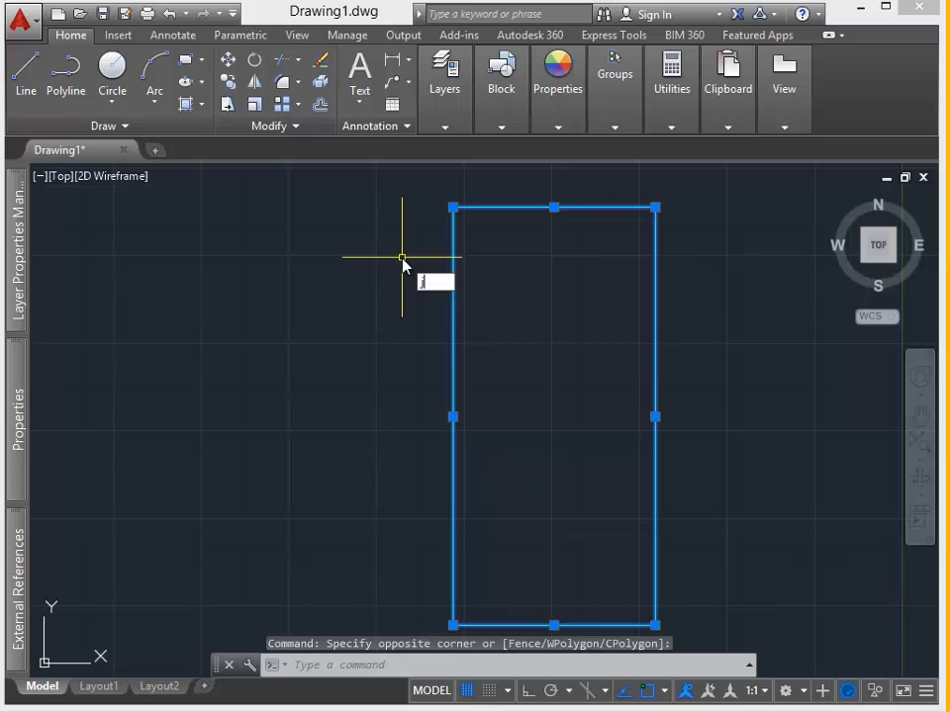
pyautogui.press('Return')
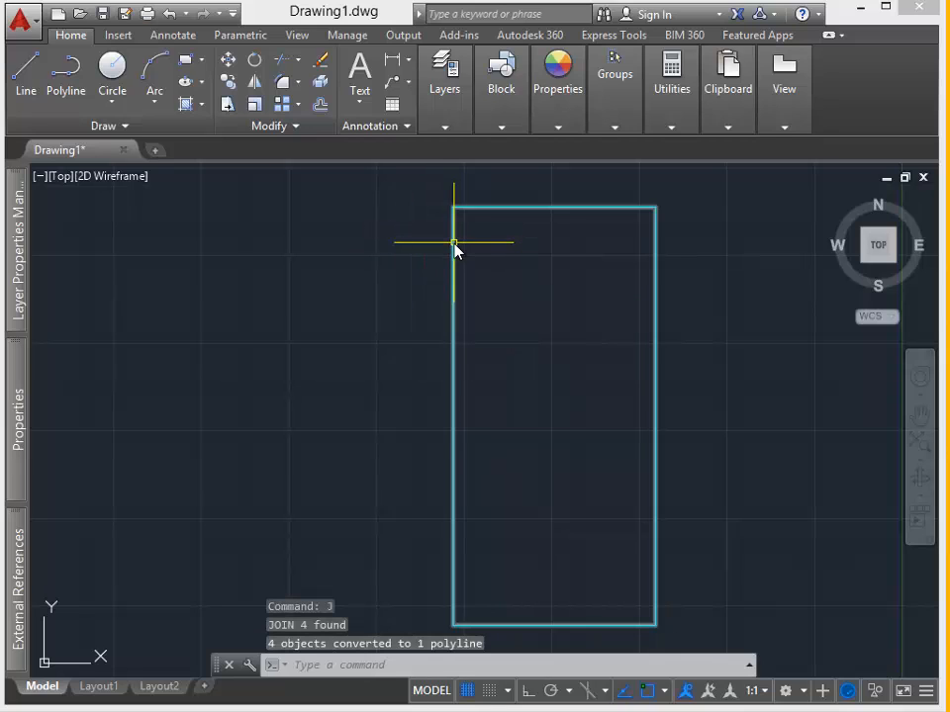
# - Offset the joined wall polyline 6" to the inside
pyautogui.write('o')
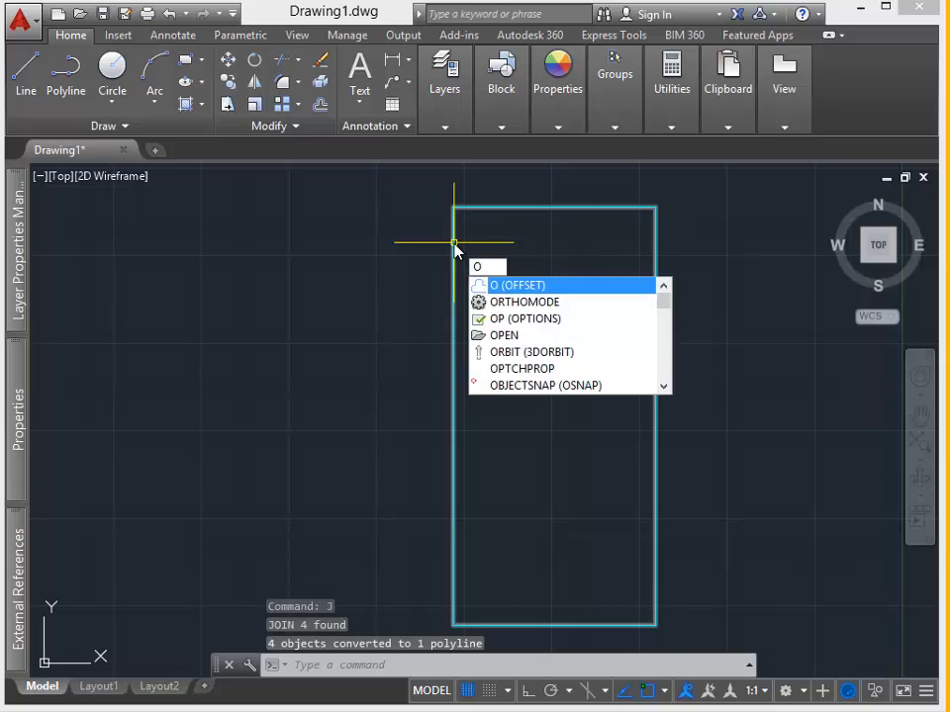
pyautogui.press('Return')
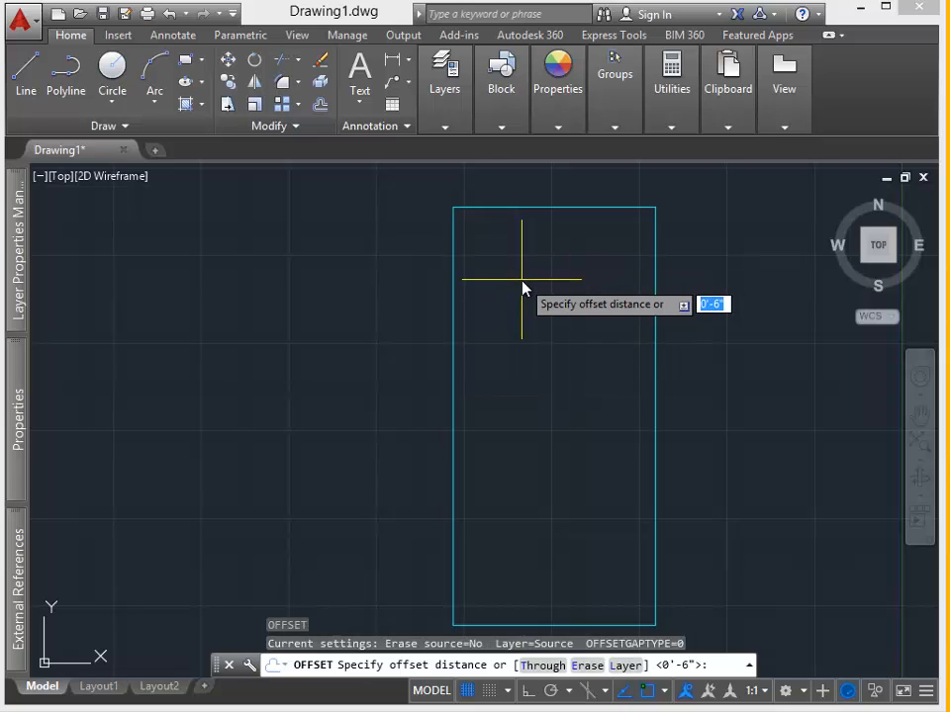
pyautogui.write('6')
pyautogui.press('Return')
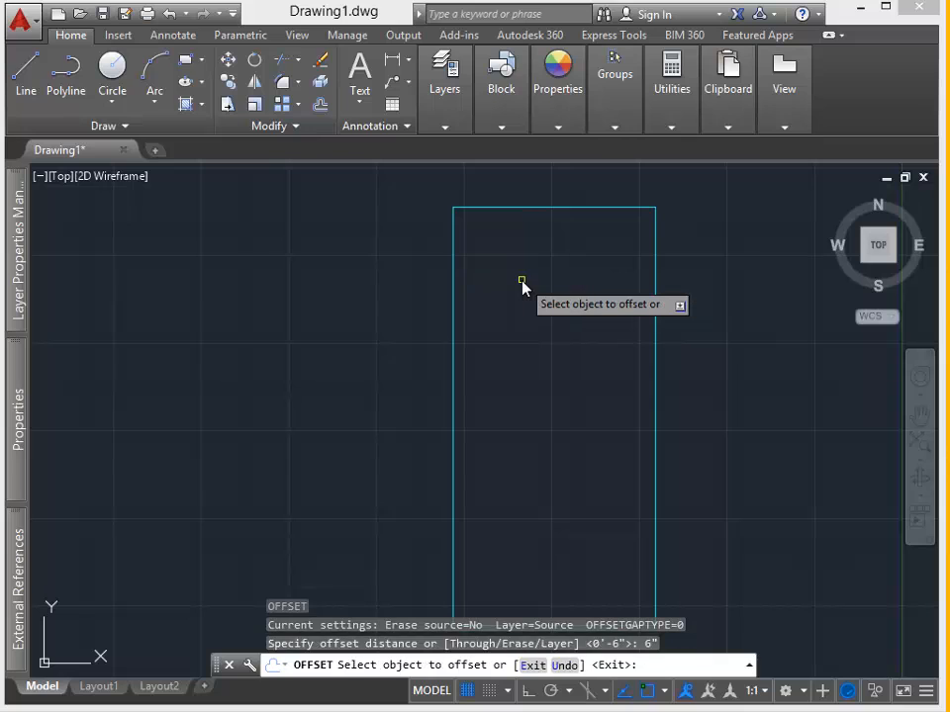
pyautogui.click(452, 311)
pyautogui.click(489, 318)
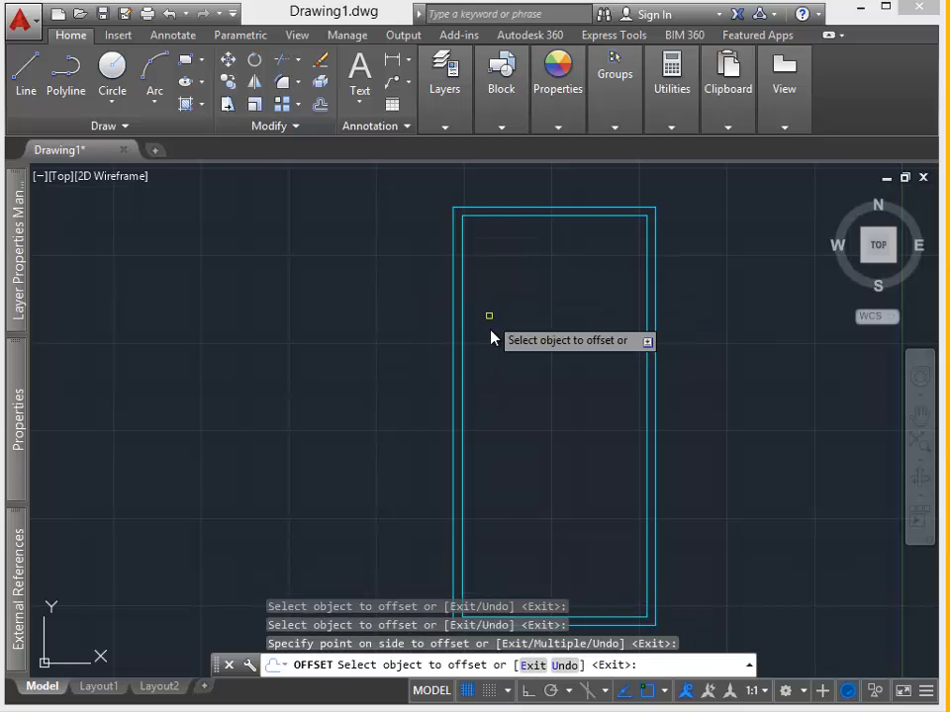
pyautogui.press('Escape')
# - Try erasing the inner wall polyline, and undo the erase
pyautogui.click(462, 503)
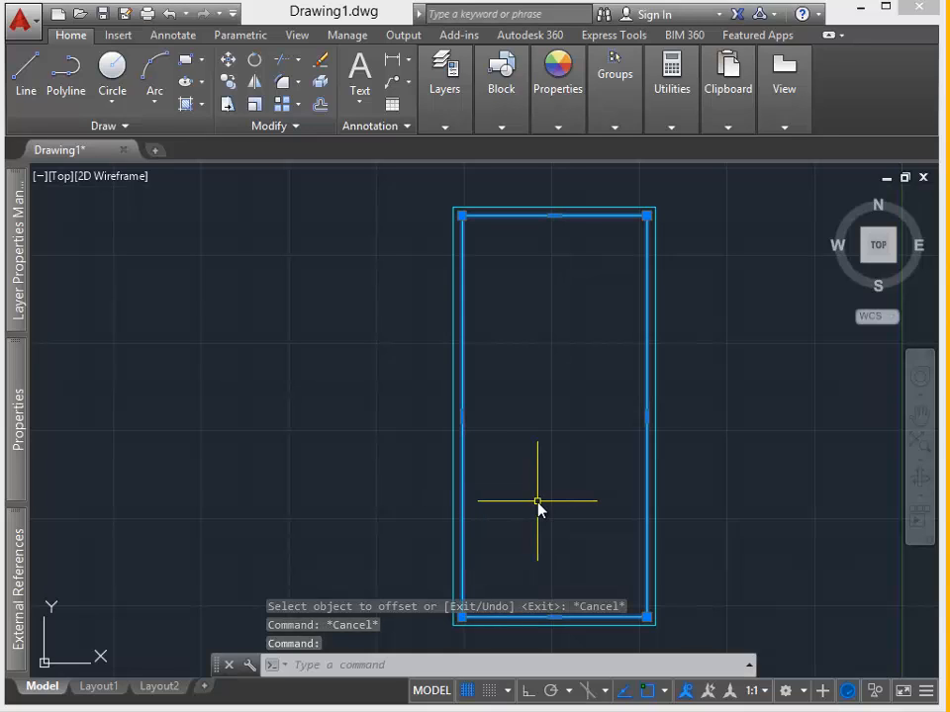
pyautogui.write('E')
pyautogui.press('Return')
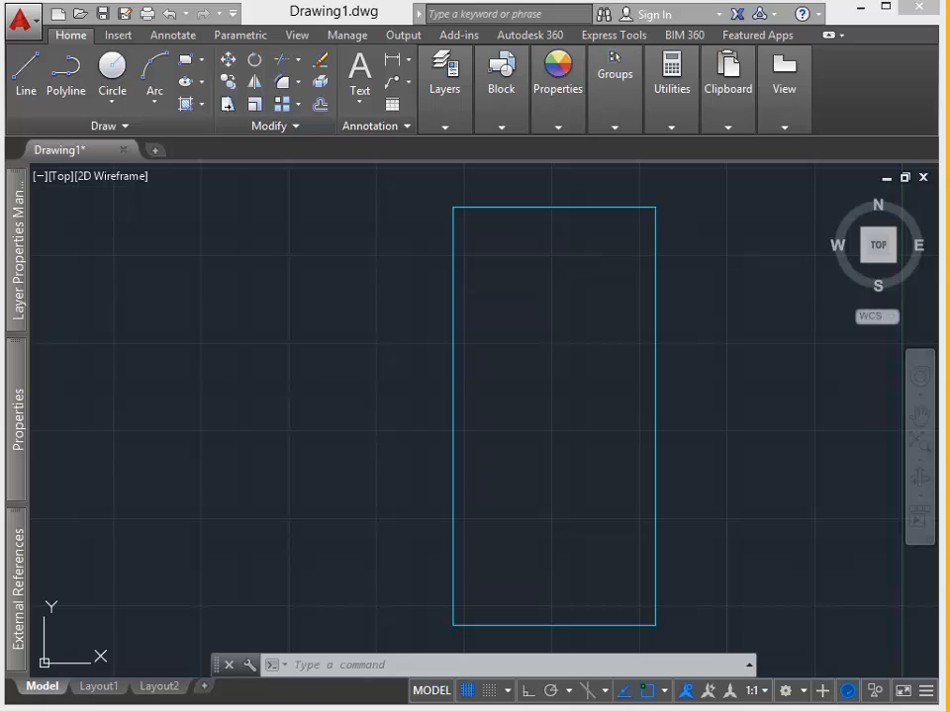
pyautogui.hotkey('ctrl', 'z')
pyautogui.hotkey('ctrl', 'x')
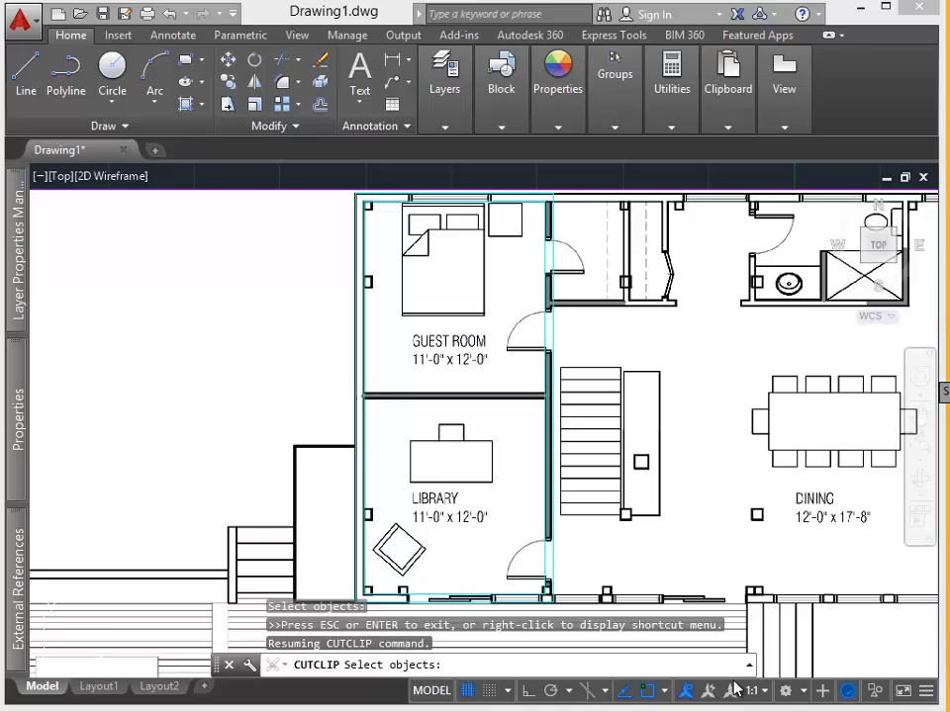
# - Turn off the Endpoint, Intersection and Extension object snaps, keeping only Midpoint checked
pyautogui.click(665, 693)
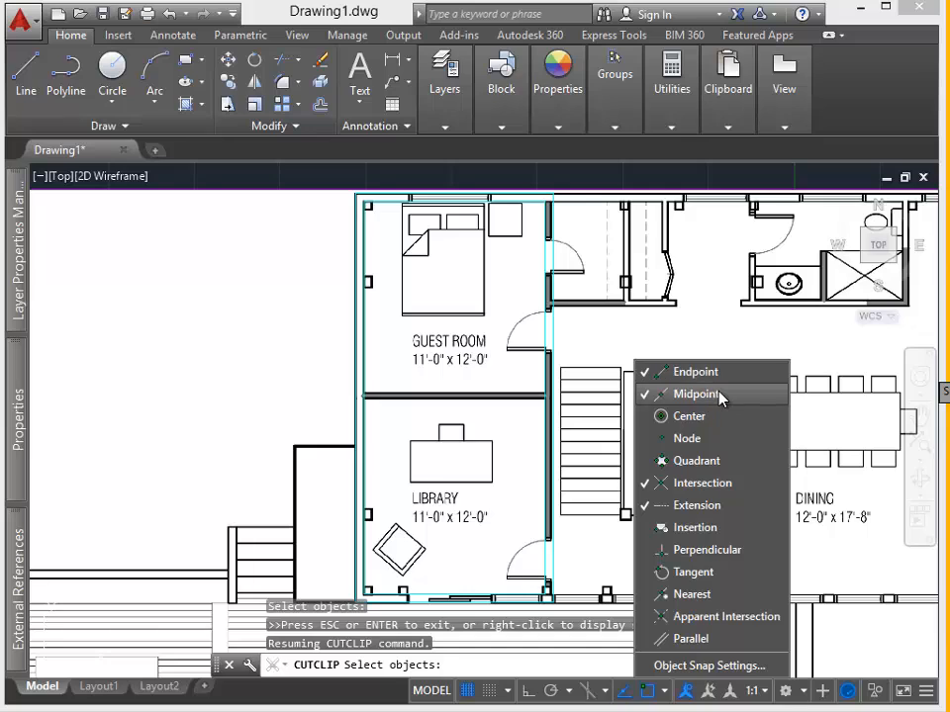
pyautogui.click(752, 373)
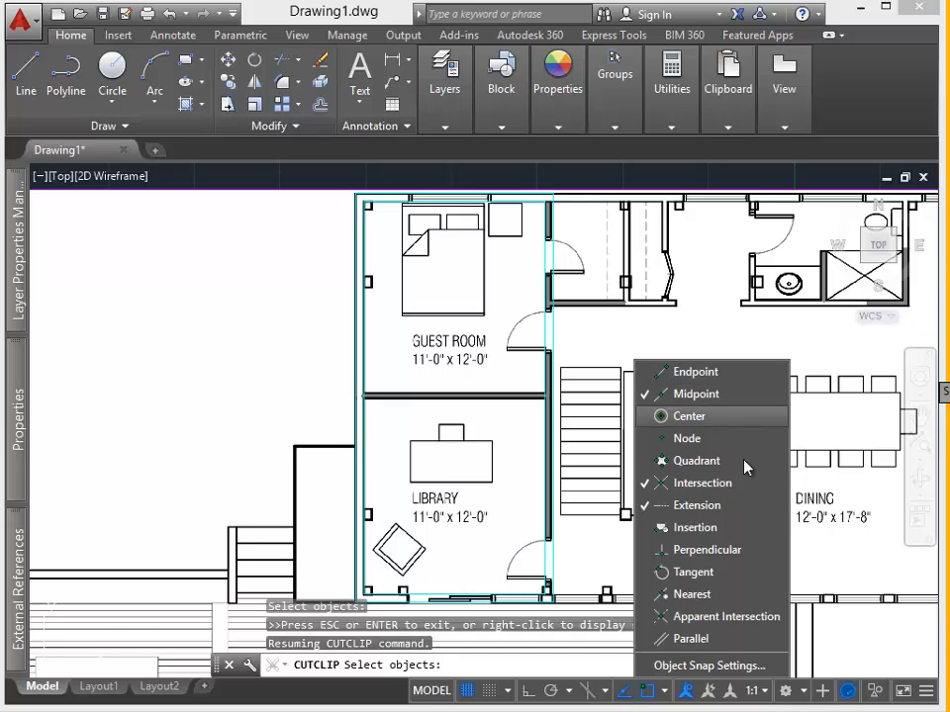
pyautogui.click(741, 485)
pyautogui.click(733, 507)
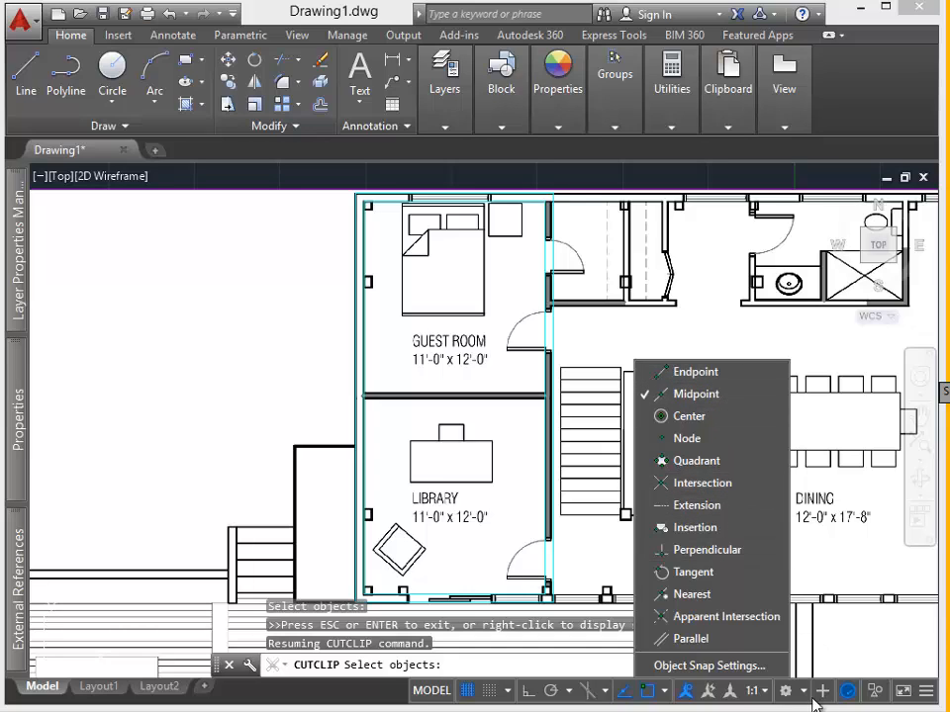
pyautogui.click(646, 692)
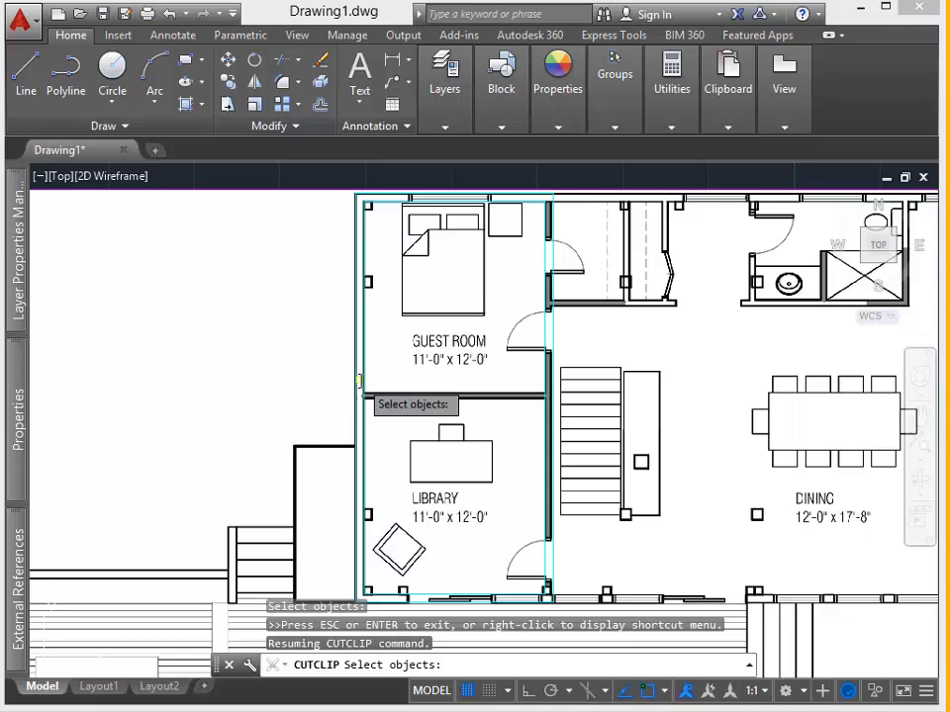
# - Draw a horizontal partition line between the guest room and library, joining the midpoints of the inner polyline's long sides
pyautogui.click(26, 75)
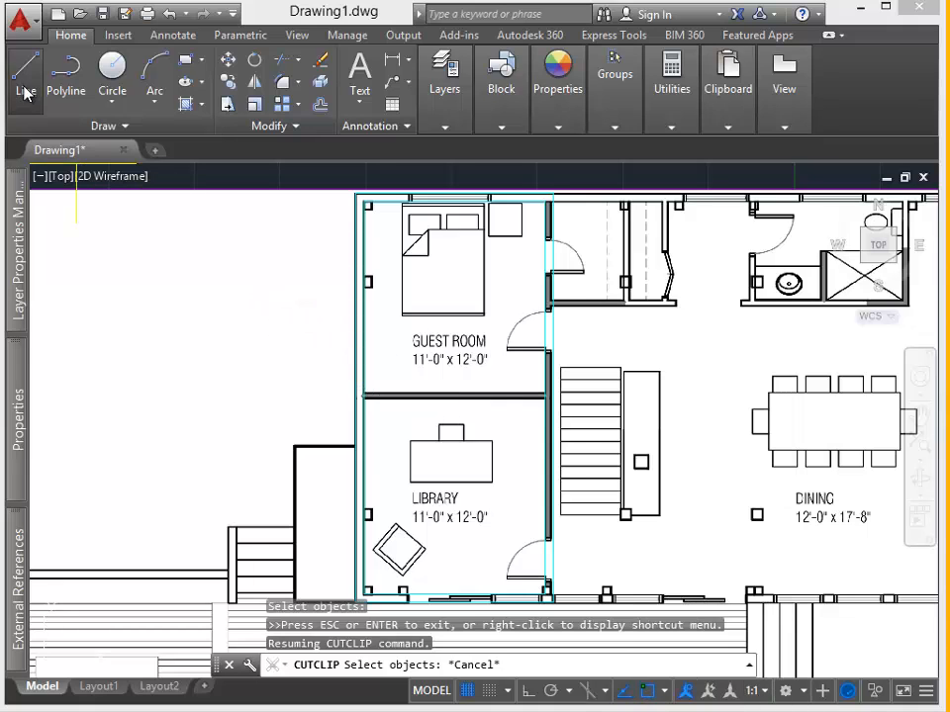
pyautogui.click(363, 398)
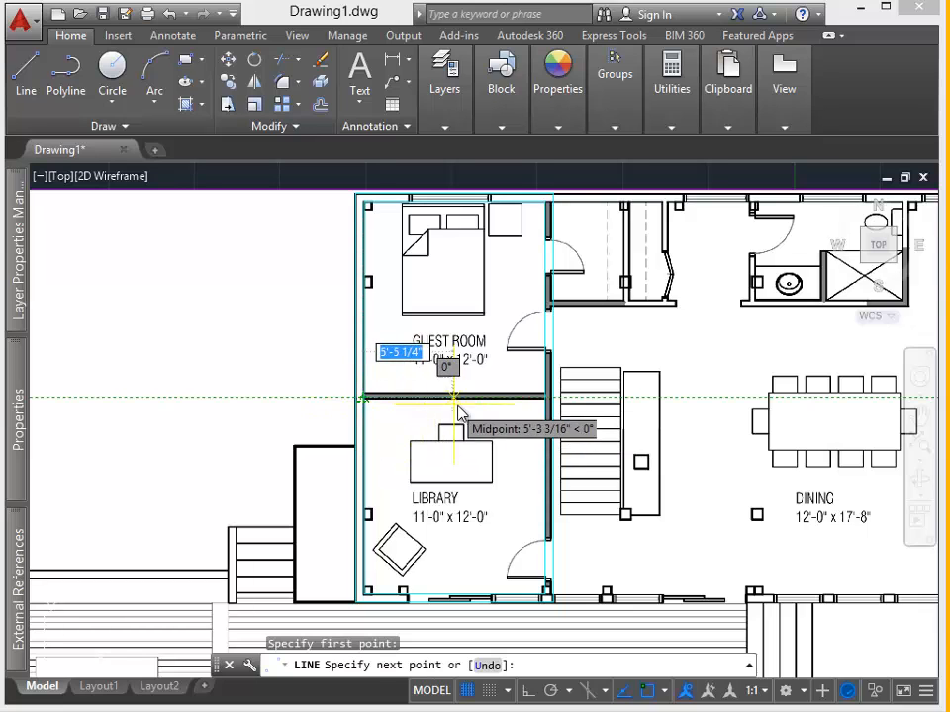
pyautogui.click(545, 398)
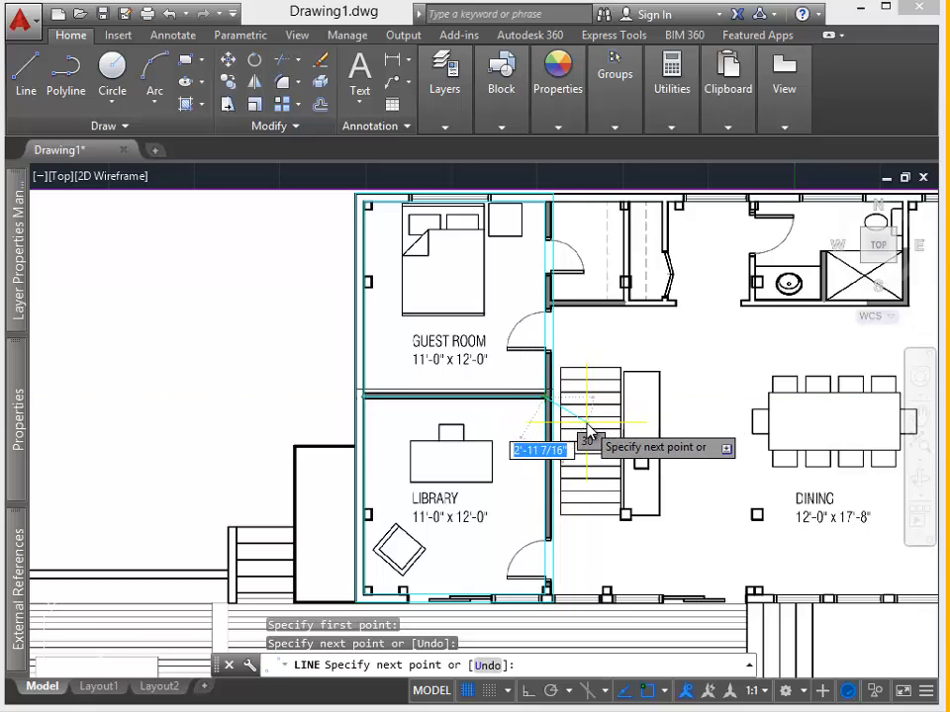
pyautogui.press('Return')
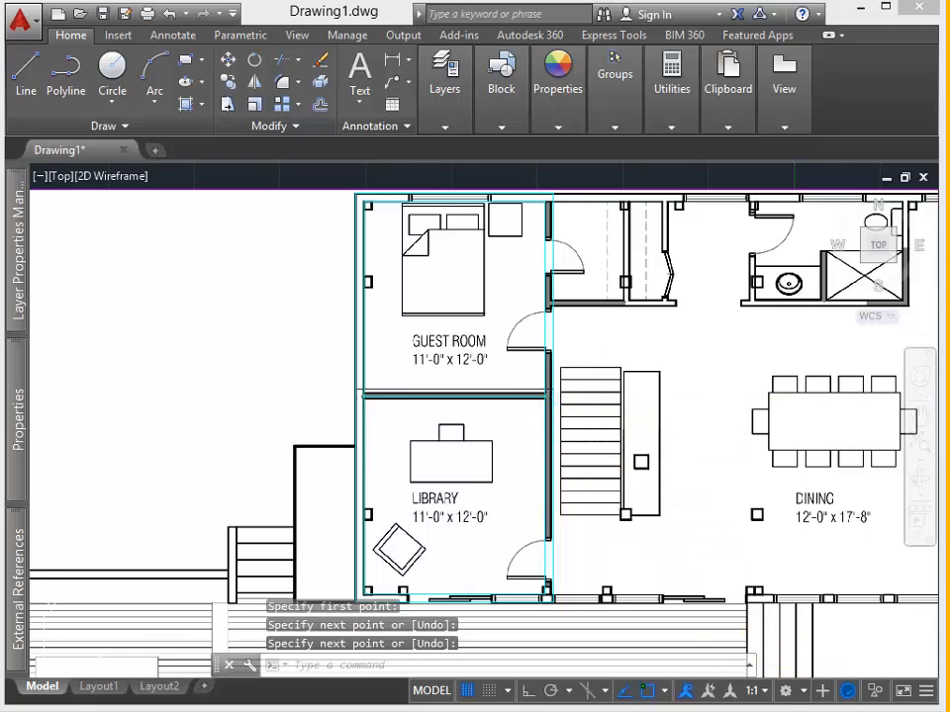
# - Trim the right inner wall line between the two partition lines, using both partition lines as cutting edges
pyautogui.scroll(-1, 670, 333)
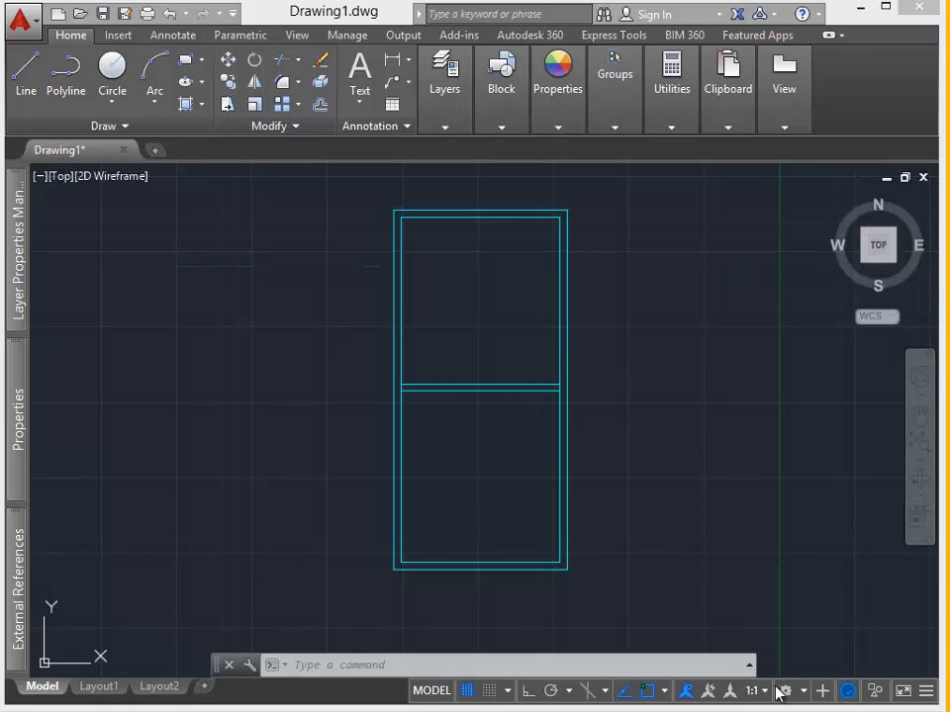
pyautogui.write('TR')
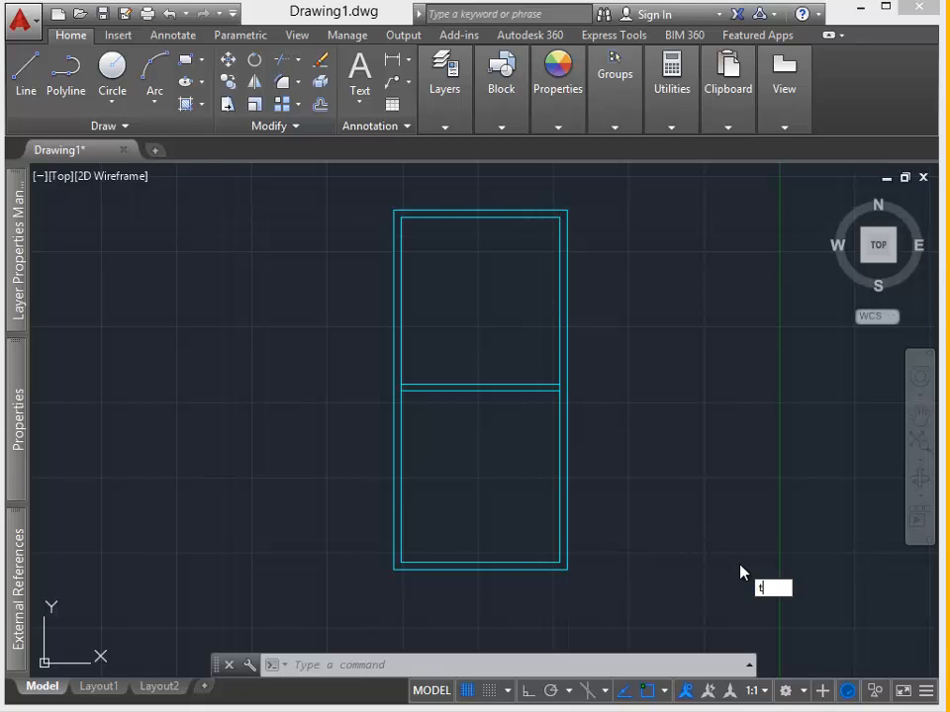
pyautogui.press('Return')
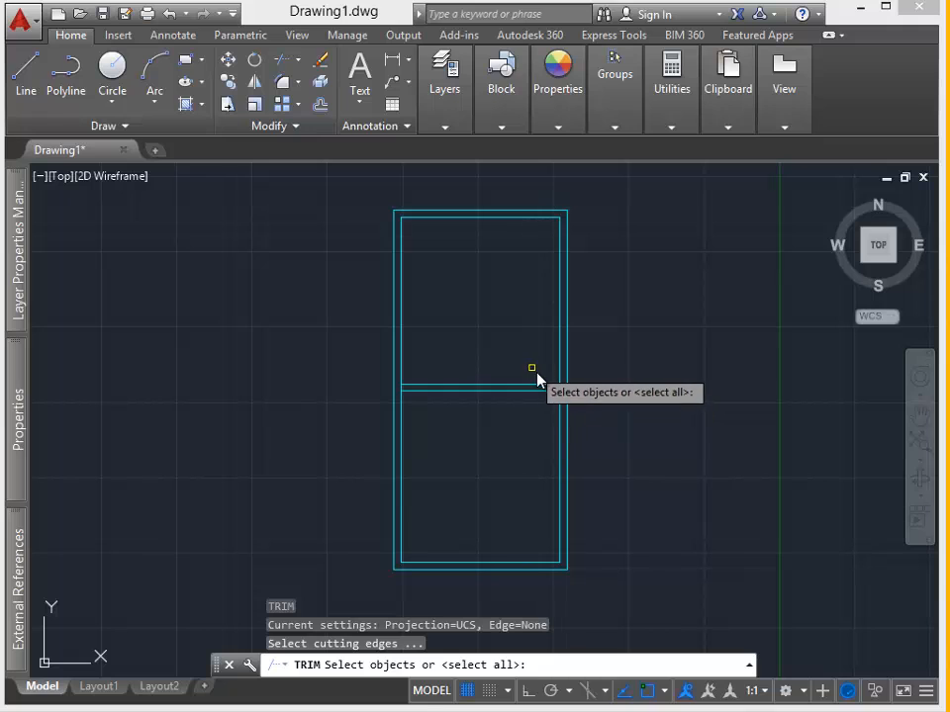
pyautogui.scroll(5, 534, 387)
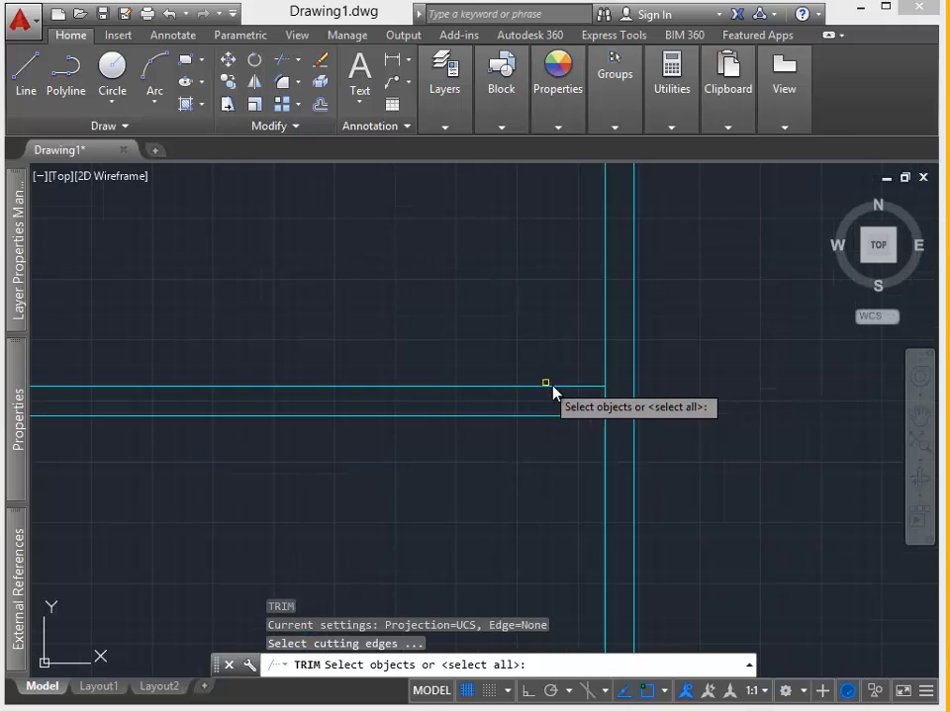
pyautogui.click(542, 385)
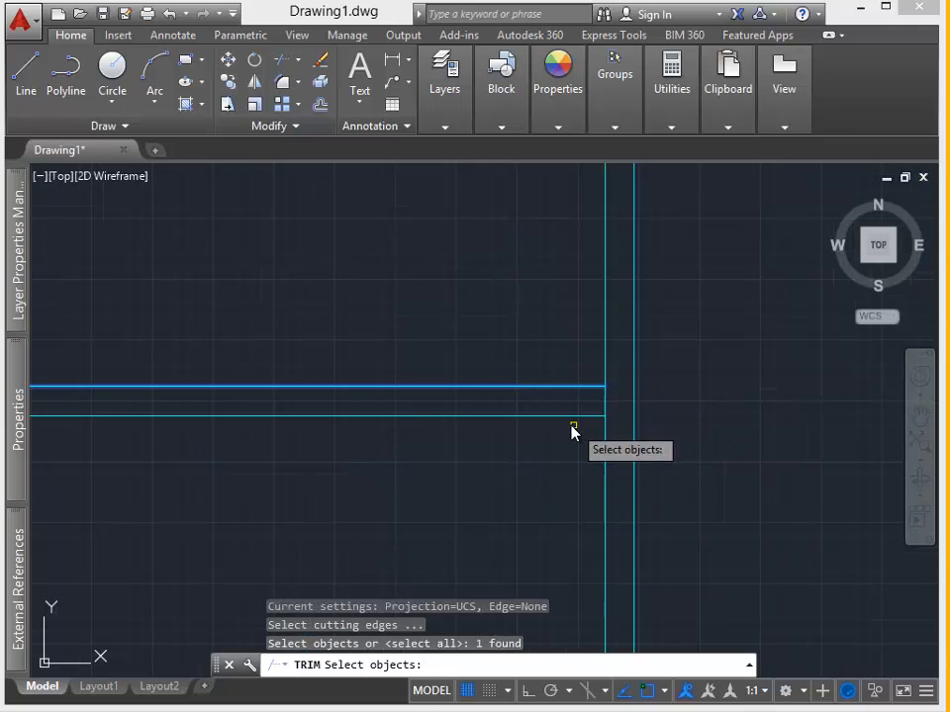
pyautogui.click(568, 416)
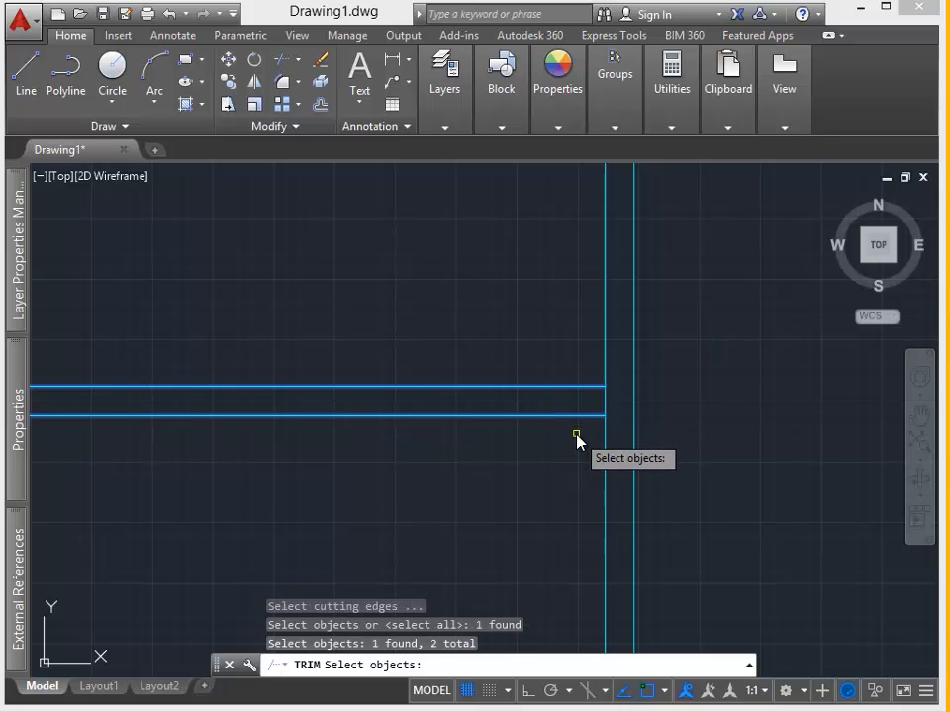
pyautogui.press('Return')
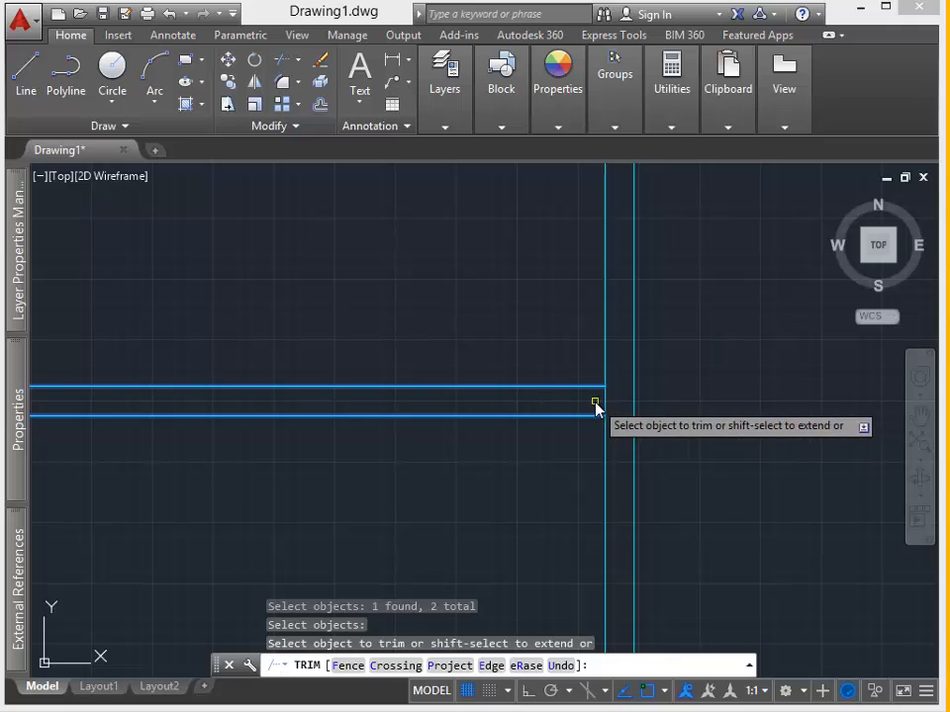
pyautogui.click(605, 404)
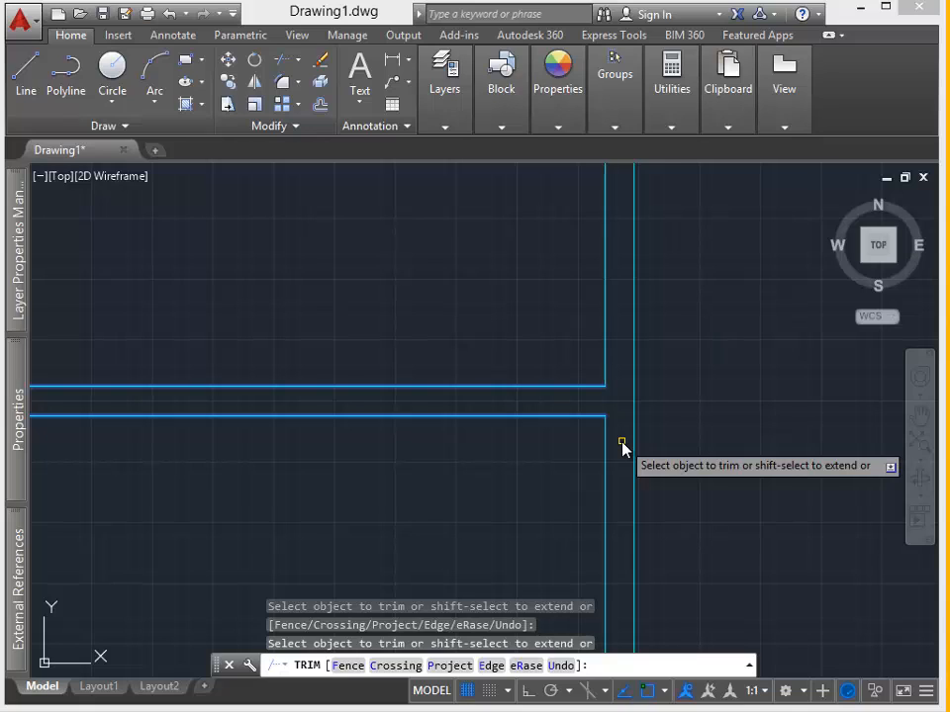
pyautogui.hotkey('ctrl', 'z')
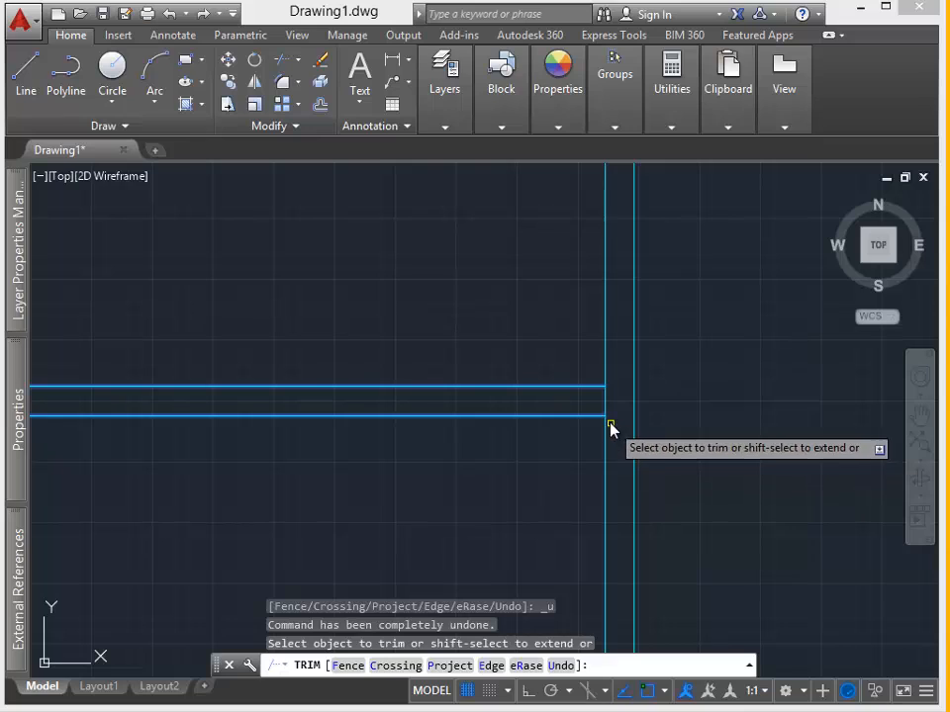
pyautogui.click(606, 405)
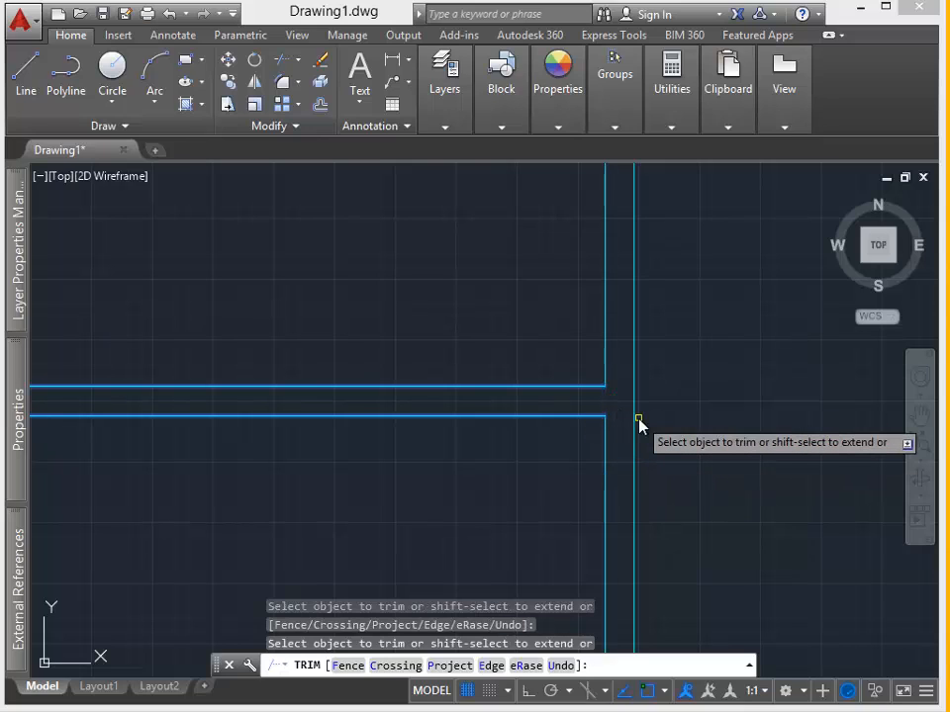
pyautogui.press('Escape')
# - Trim the left inner wall line between the two partition lines, using all objects as cutting edges
pyautogui.scroll(-1, 693, 471)
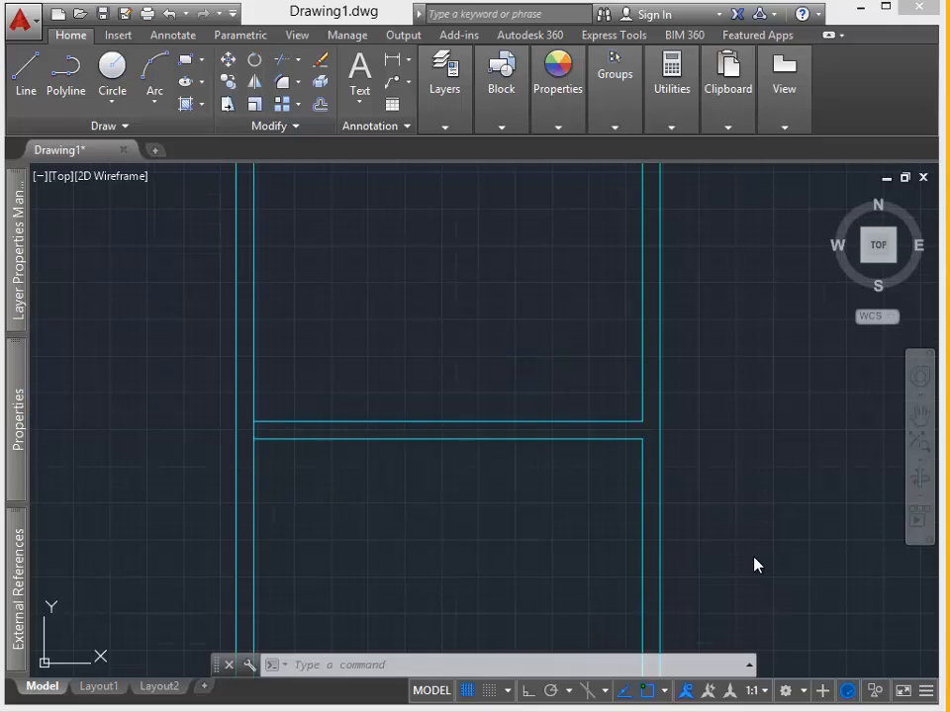
pyautogui.write('TR')
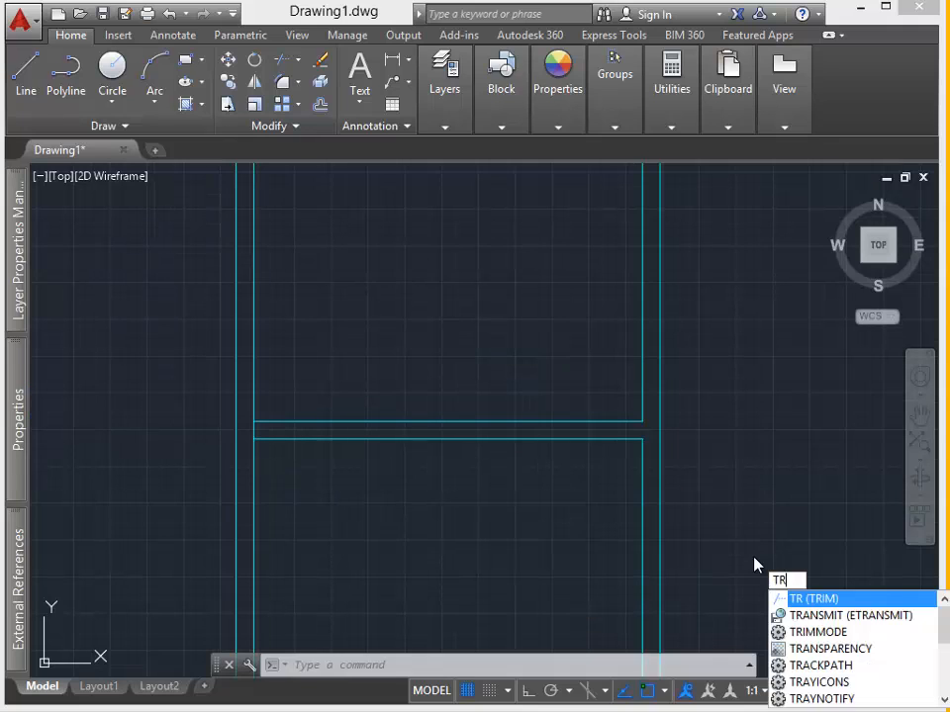
pyautogui.press('Return')
pyautogui.press('Return')
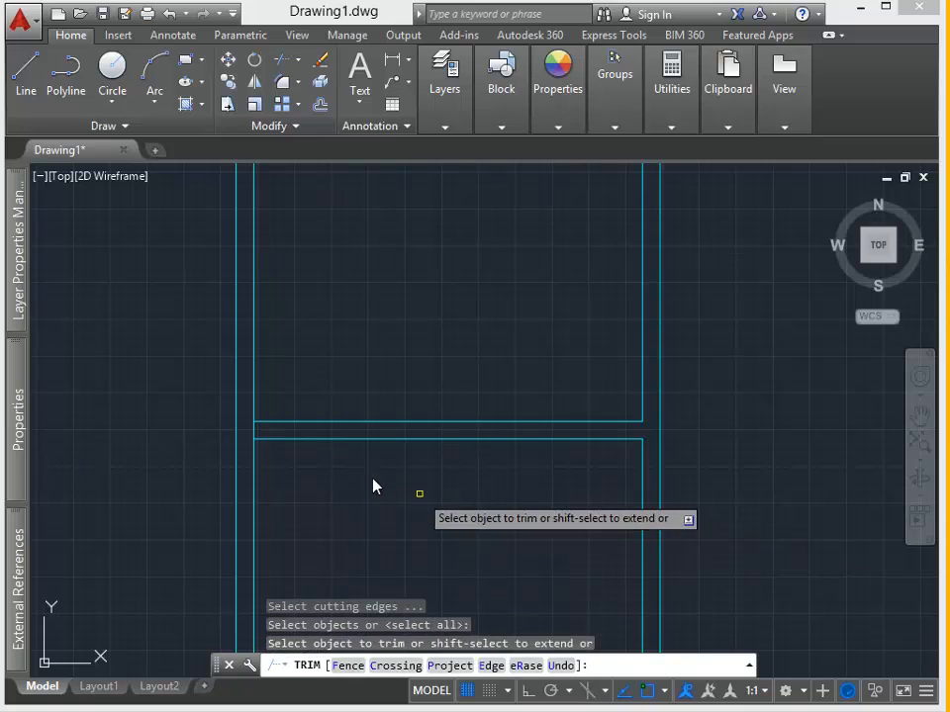
pyautogui.click(254, 432)
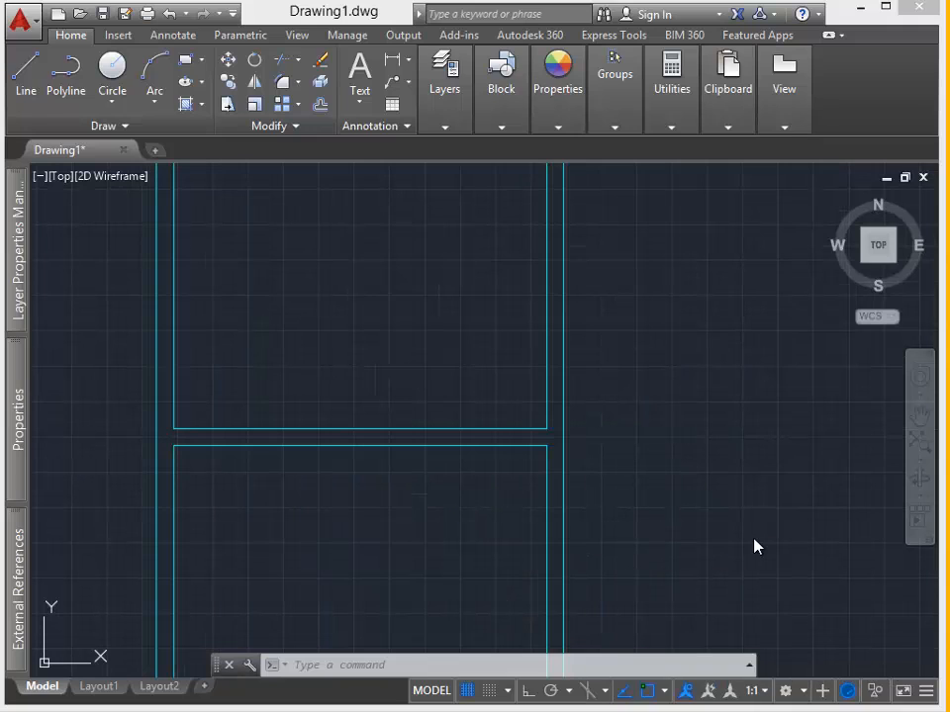
# - Try extending both partition lines to the outer line of the left wall, and undo the extension
pyautogui.write('ex')
pyautogui.press('Return')
pyautogui.click(155, 504)
pyautogui.press('Return')
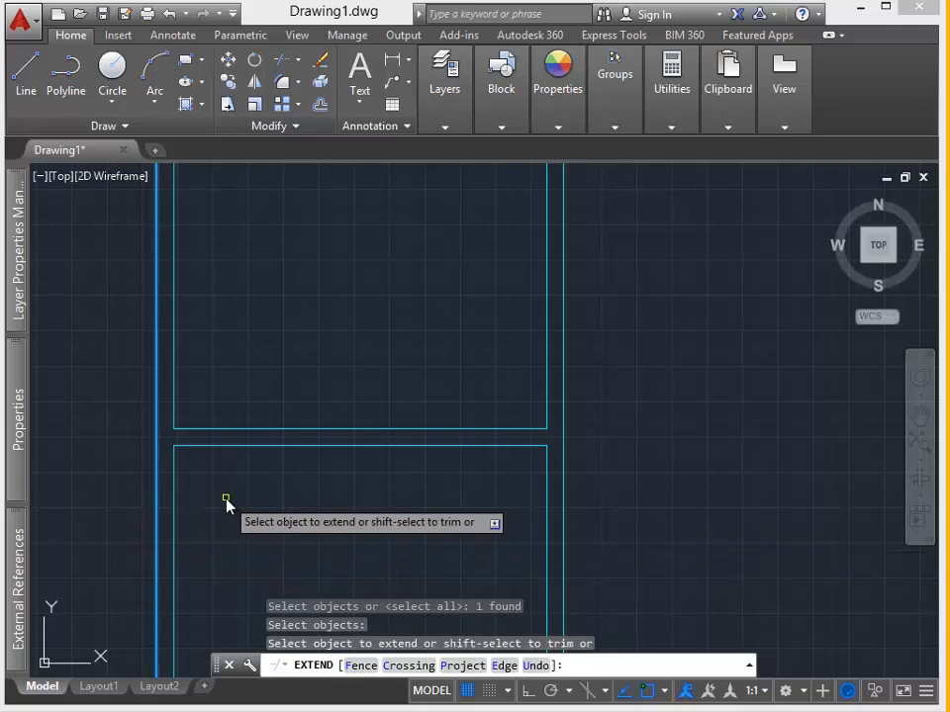
pyautogui.click(200, 446)
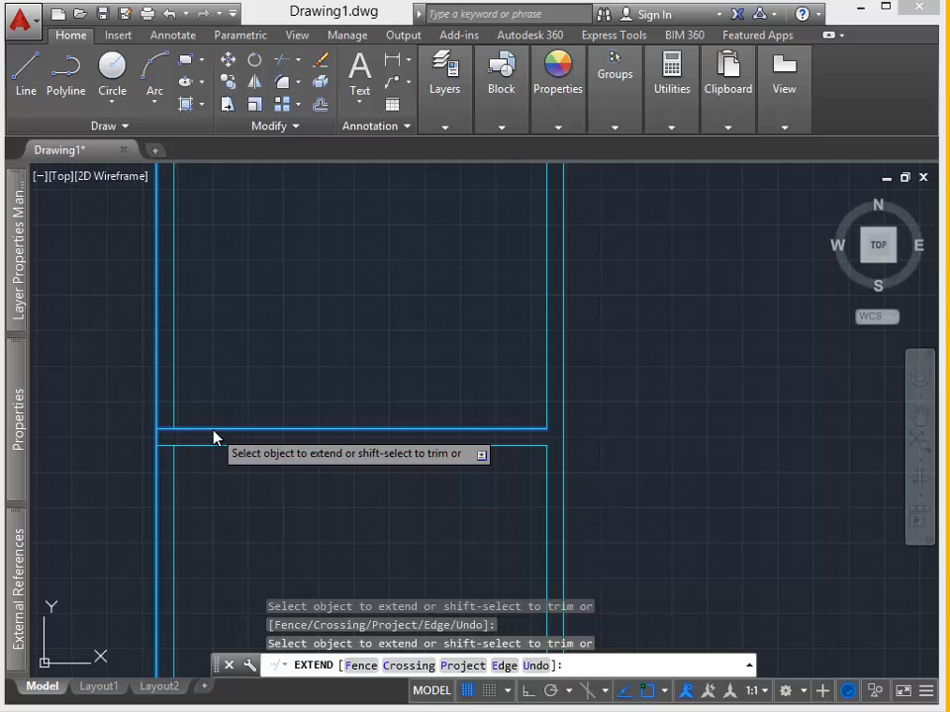
pyautogui.click(214, 436)
pyautogui.press('Return')
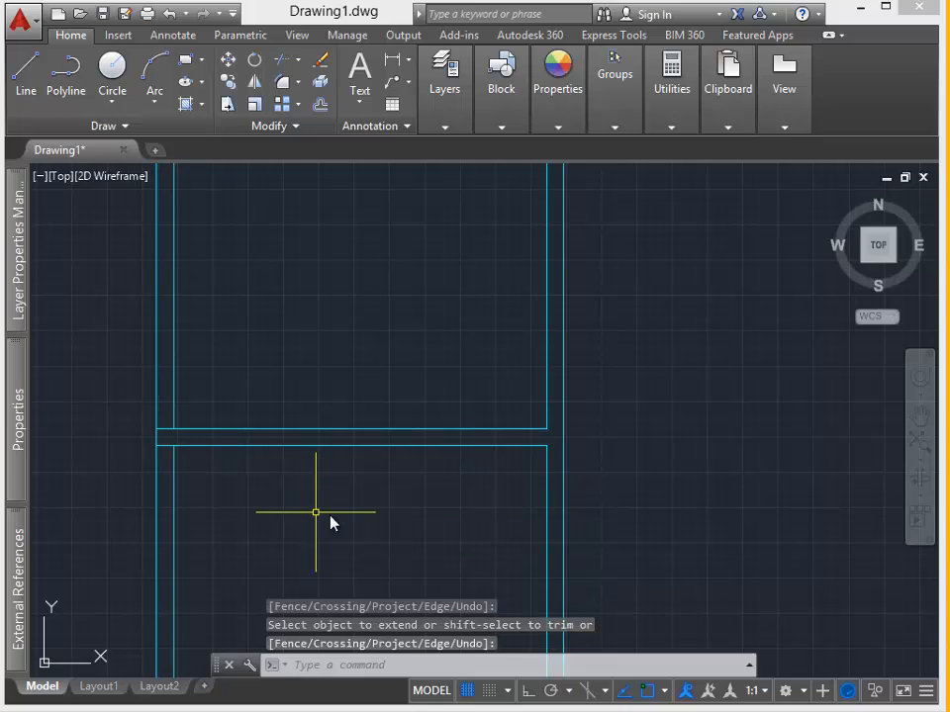
pyautogui.hotkey('ctrl', 'z')
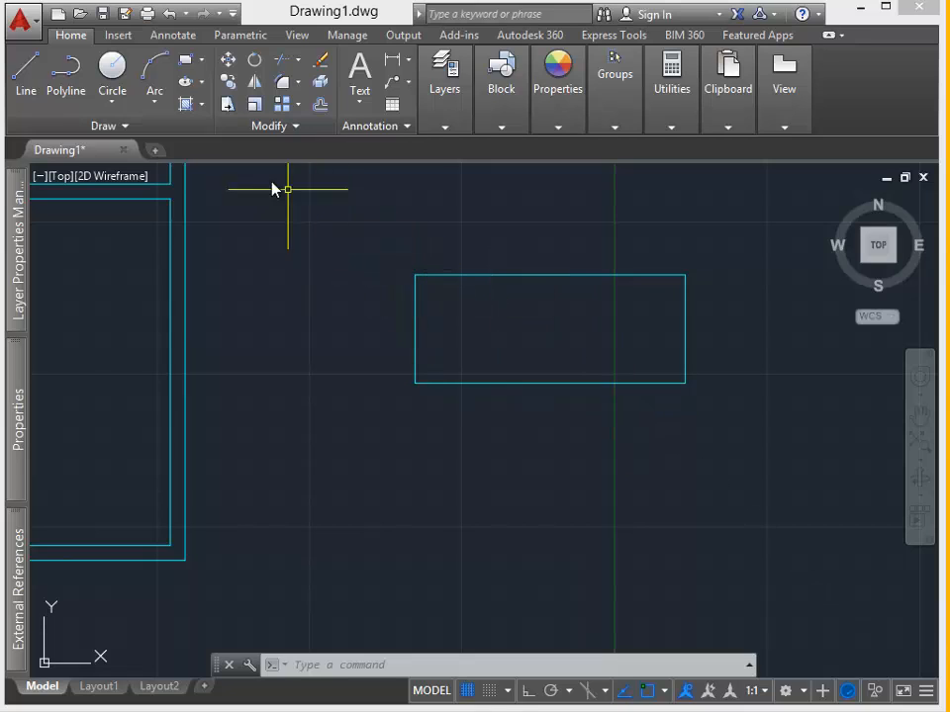
# - Move the loose rectangle beside the rooms from its lower-left corner to the lower-right outer corner of the library walls
pyautogui.click(228, 59)
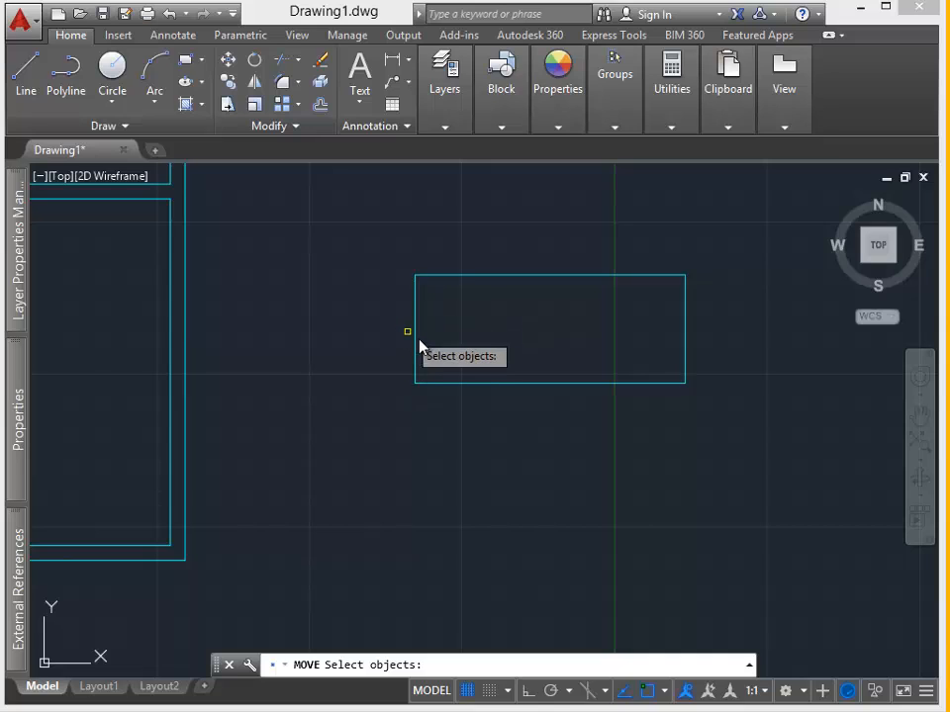
pyautogui.click(436, 384)
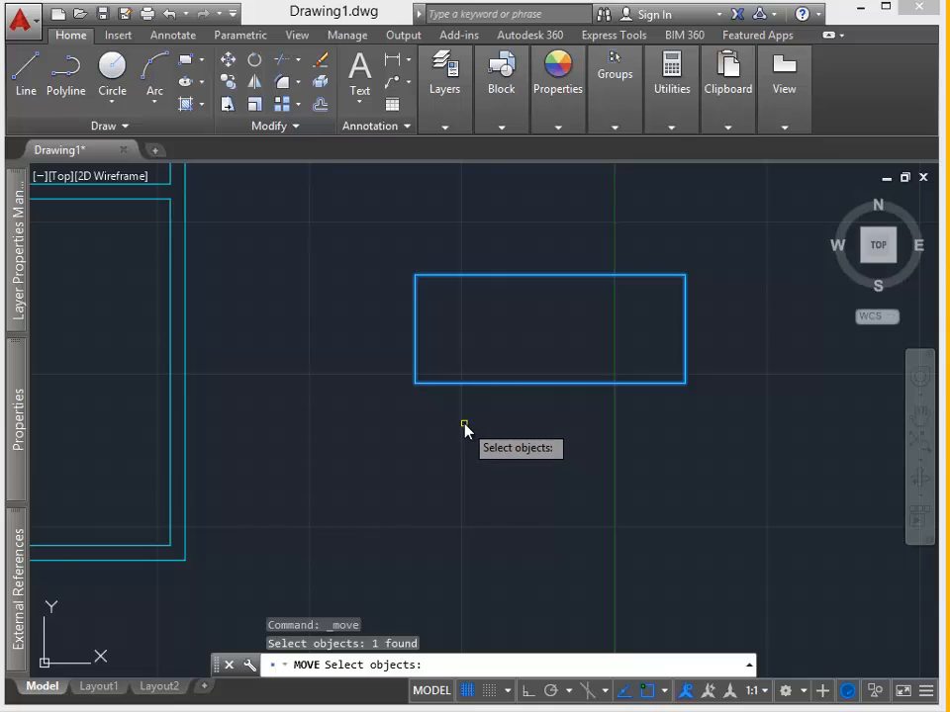
pyautogui.press('Return')
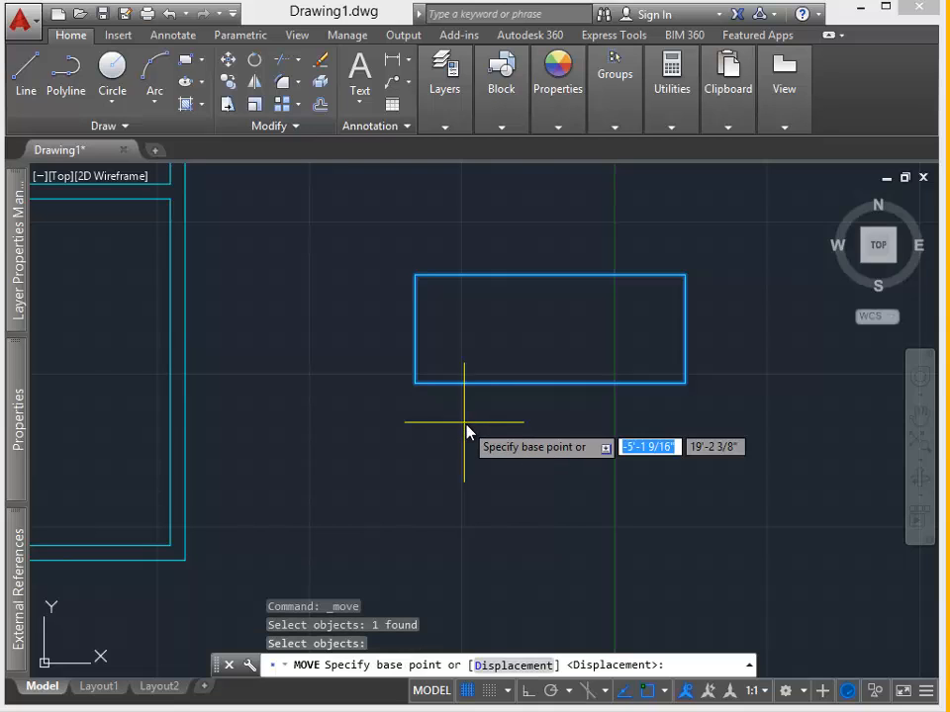
pyautogui.click(415, 383)
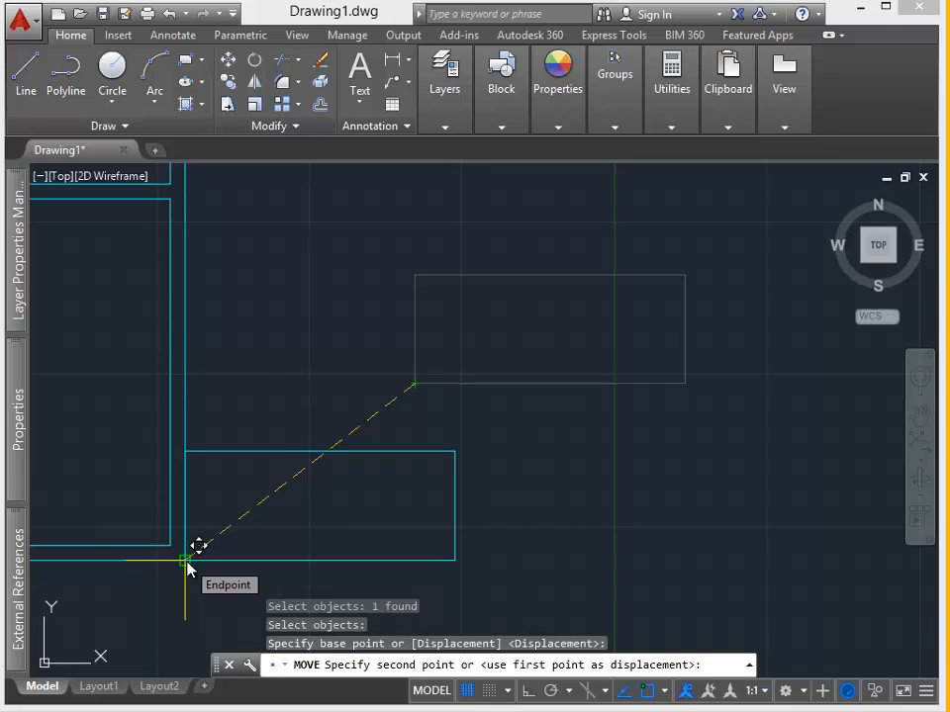
pyautogui.scroll(2, 188, 566)
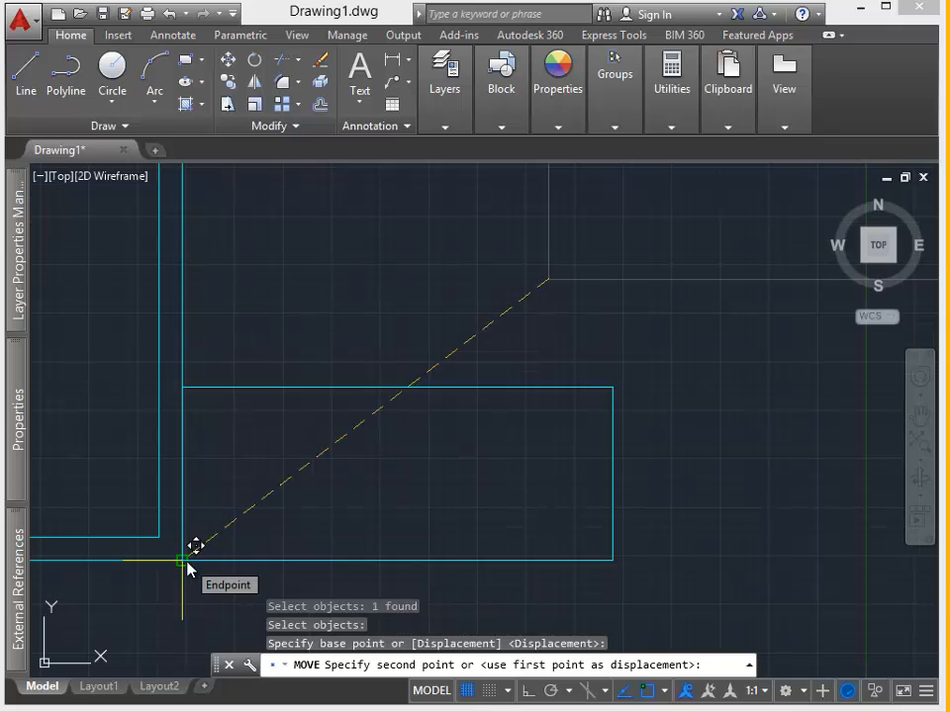
pyautogui.click(188, 566)
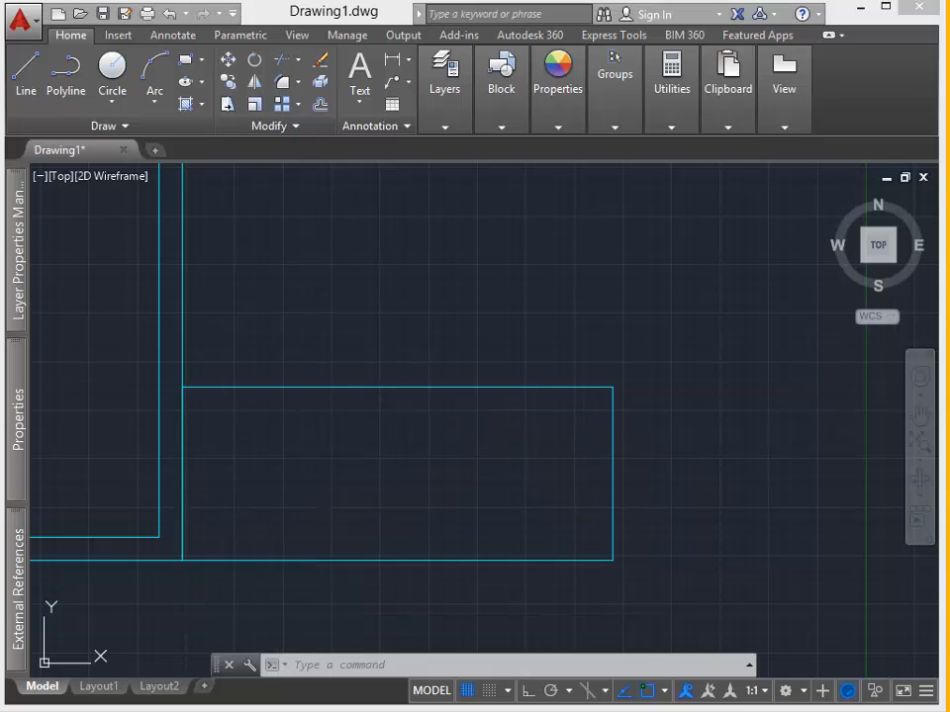